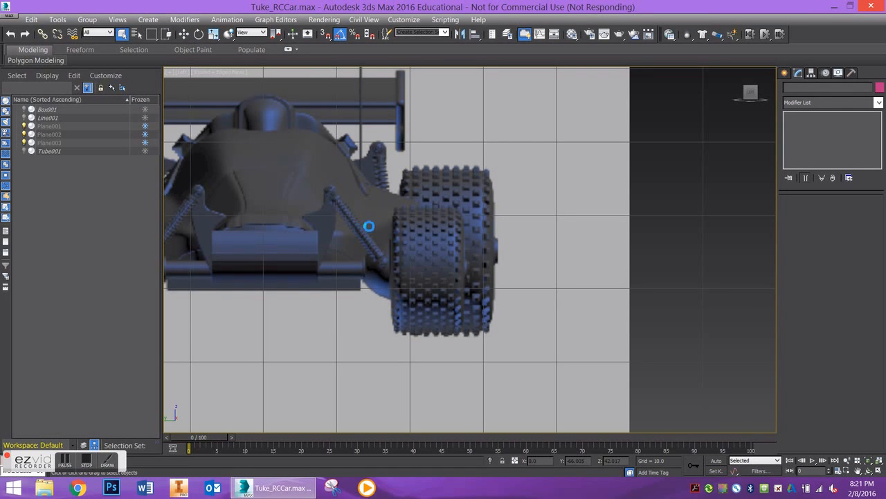
- Create a cylinder with radius about 0.7 and height about 13 near the rear shock absorber of the reference image
scroll(346, 194, "up", 6)
scroll(447, 210, "down", 3)
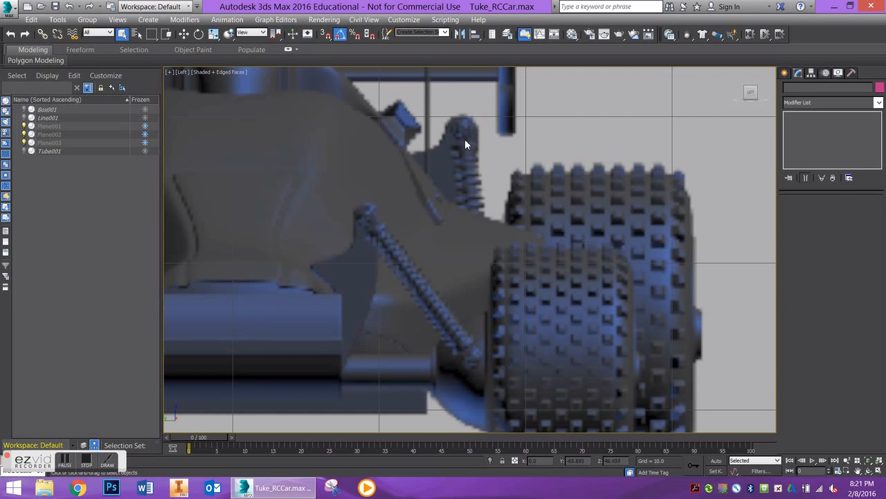
scroll(465, 144, "up", 2)
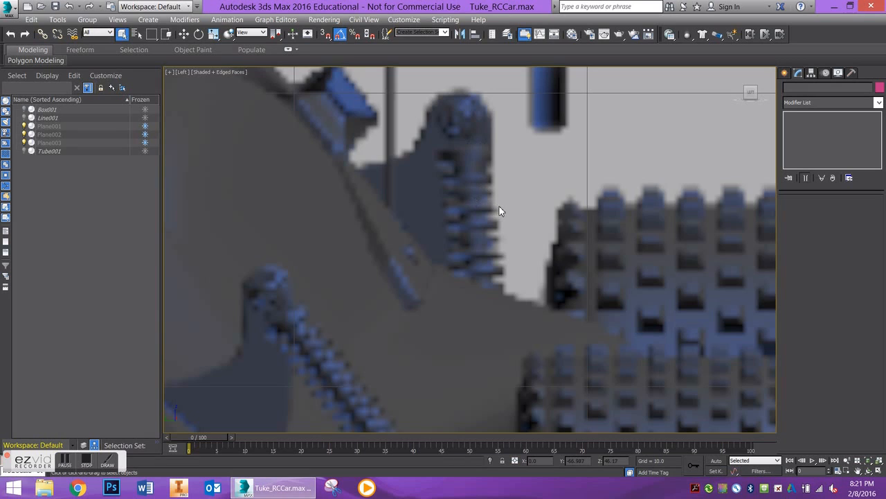
scroll(501, 209, "down", 2)
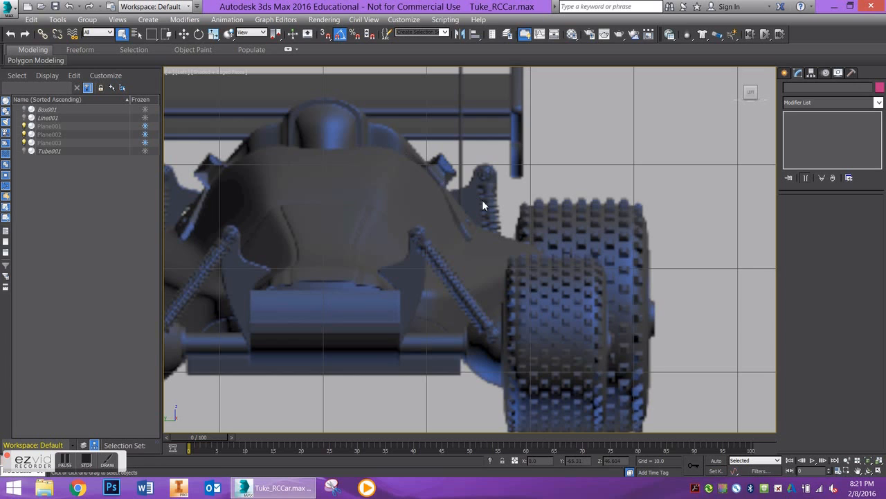
left_click(785, 73)
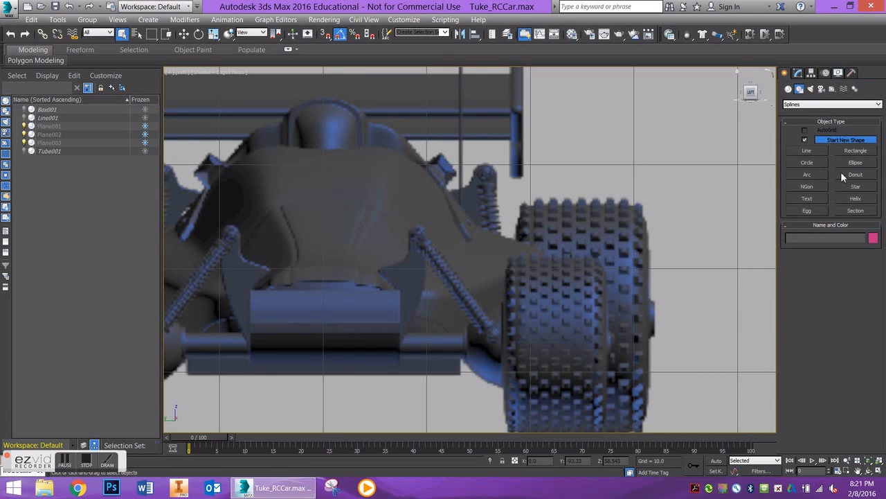
left_click(788, 89)
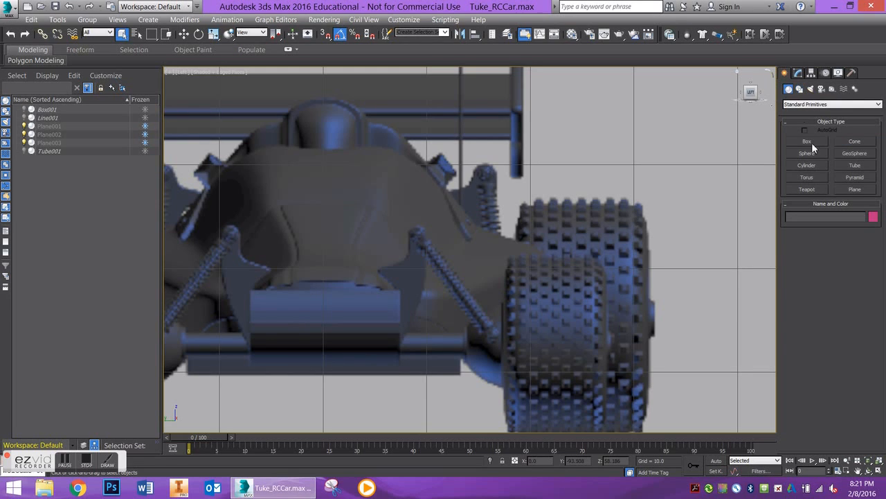
left_click(801, 167)
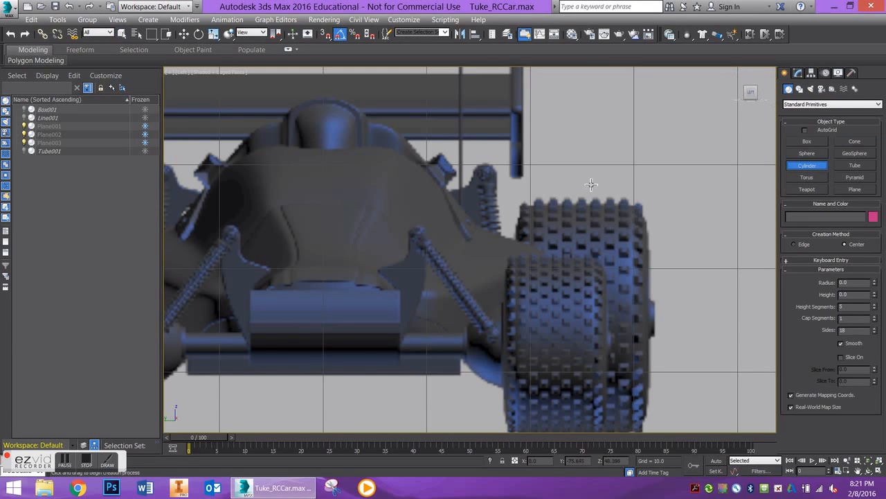
left_click_drag(500, 300, 491, 307)
left_click(496, 212)
left_click(481, 133)
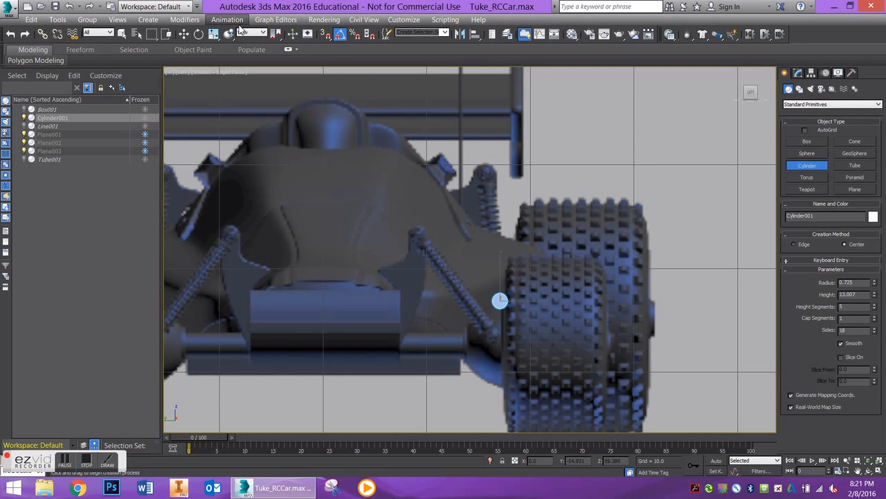
- Rotate the cylinder 90 degrees so it stands upright and move it over the rear shock absorber
left_click(199, 34)
left_click_drag(500, 279, 503, 237)
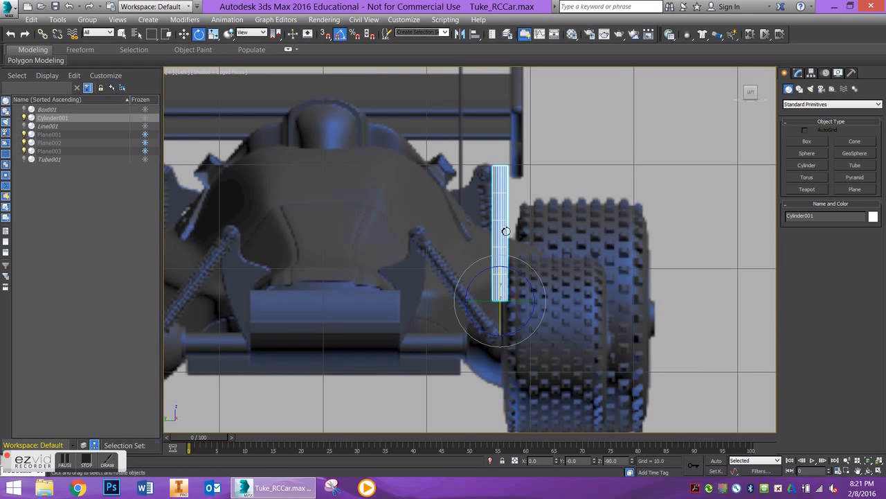
key("w")
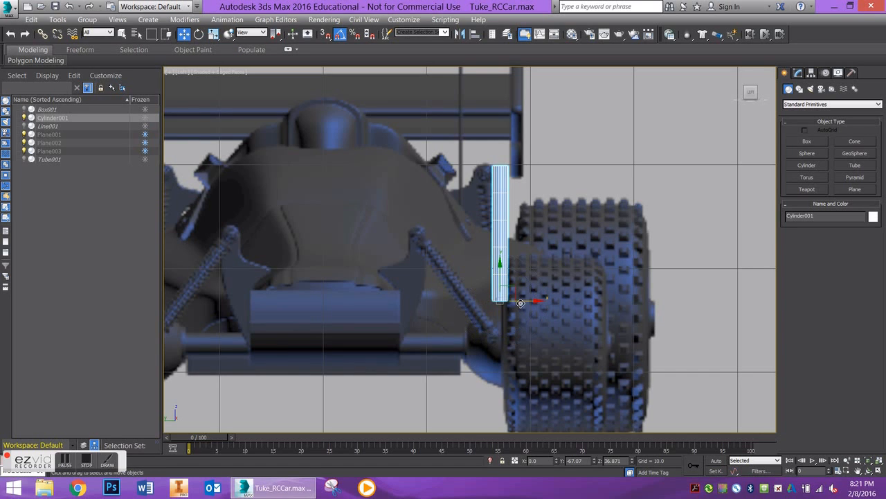
left_click_drag(528, 301, 520, 301)
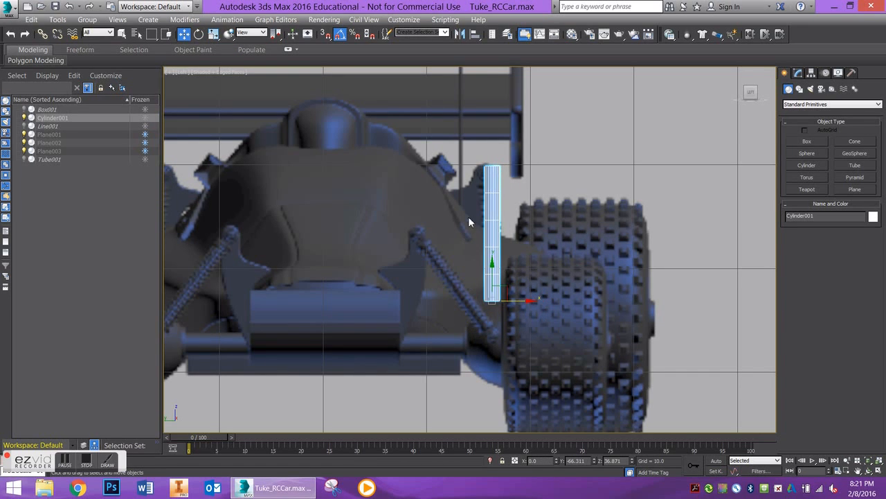
left_click_drag(490, 273, 490, 294)
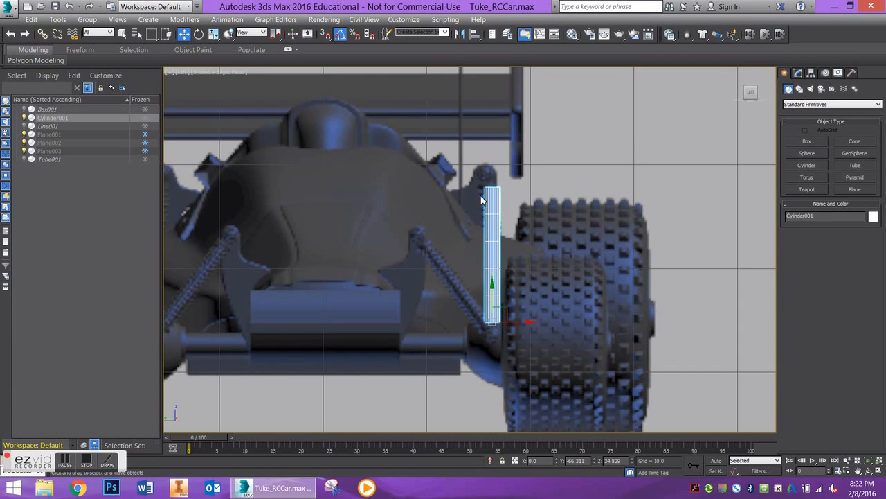
left_click_drag(513, 323, 512, 322)
- Set the cylinder's height to 10.5 and realign it with the rear shock absorber
left_click(800, 73)
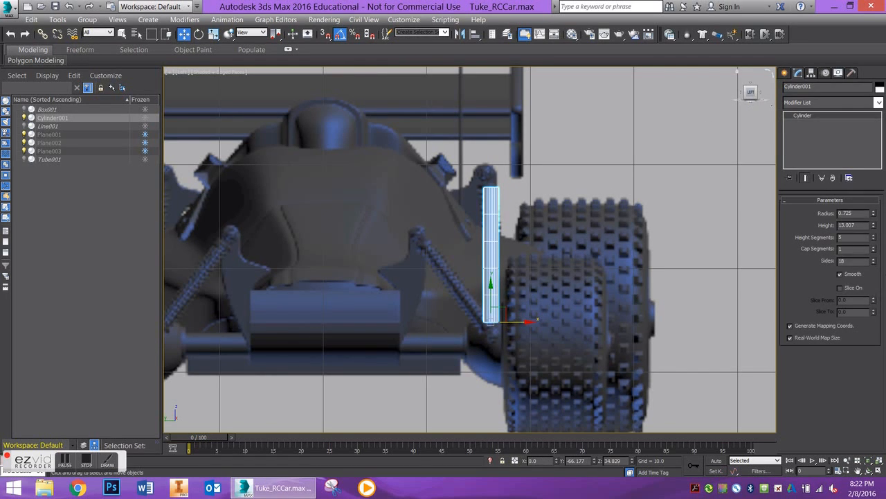
left_click_drag(874, 226, 836, 226)
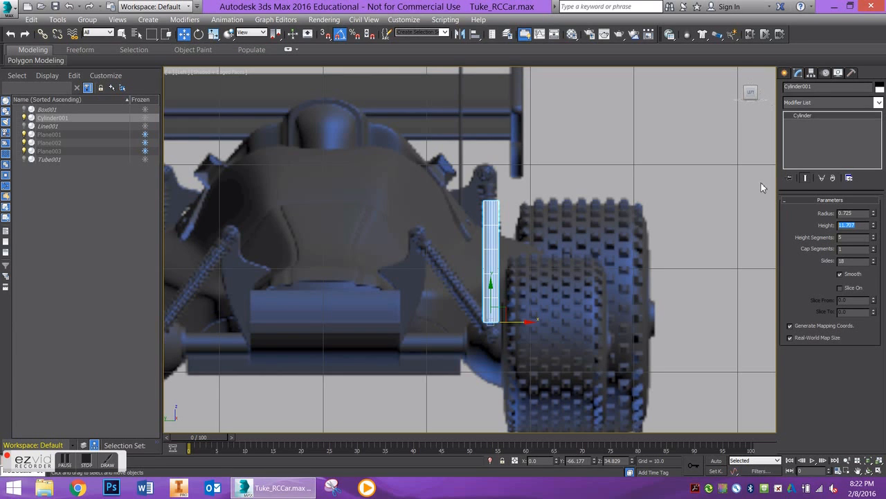
type("10.5")
key("Return")
left_click_drag(489, 284, 488, 259)
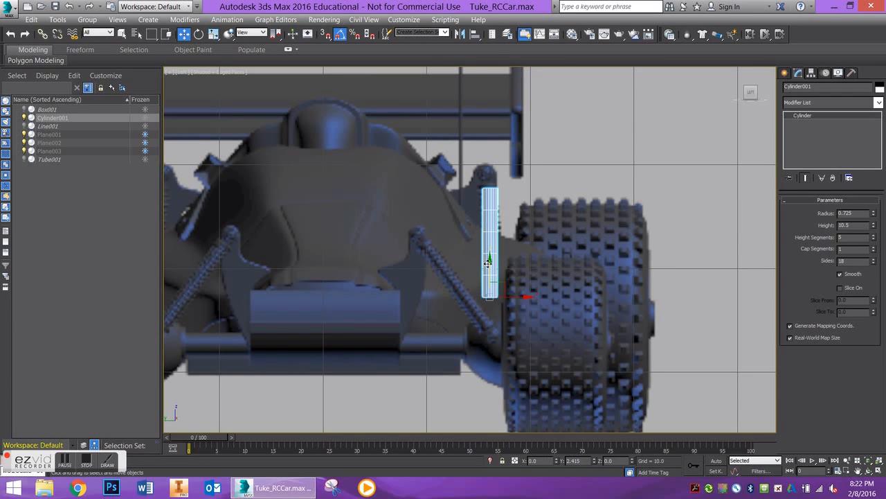
left_click_drag(509, 298, 512, 299)
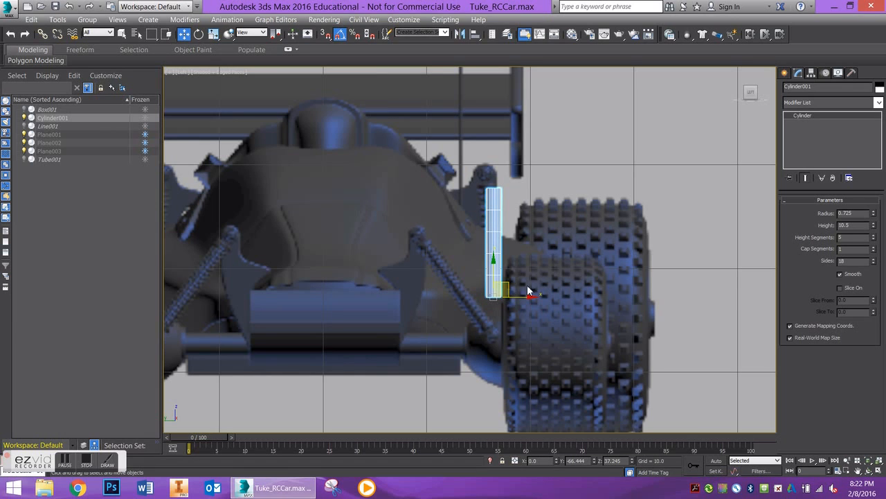
- Turn off angle snapping, tilt the cylinder about 3.8 degrees to match the shock's slant, and shift it into line
left_click(199, 34)
scroll(489, 219, "up", 4)
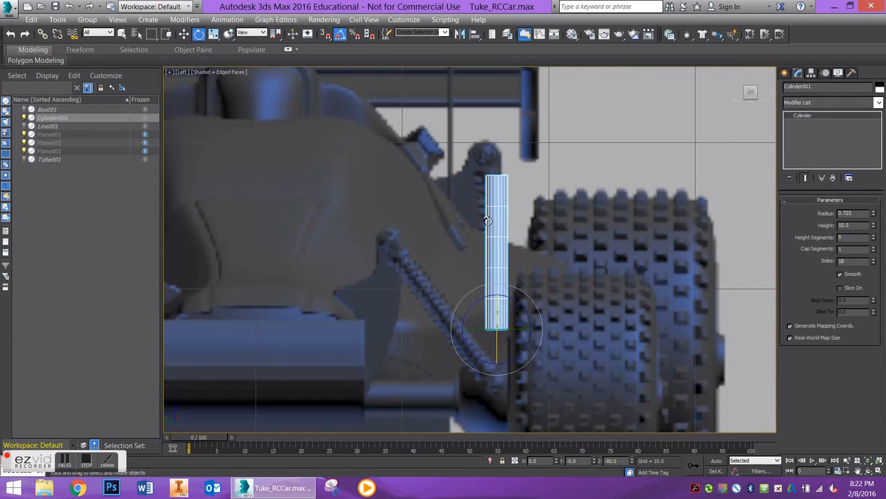
left_click_drag(490, 342, 490, 346)
key("ctrl+z")
left_click(341, 35)
left_click_drag(487, 344, 485, 346)
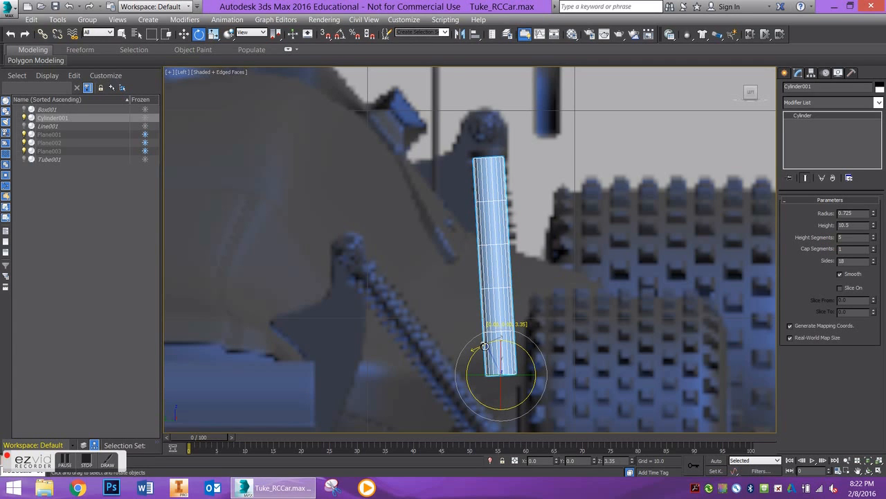
left_click_drag(485, 346, 485, 346)
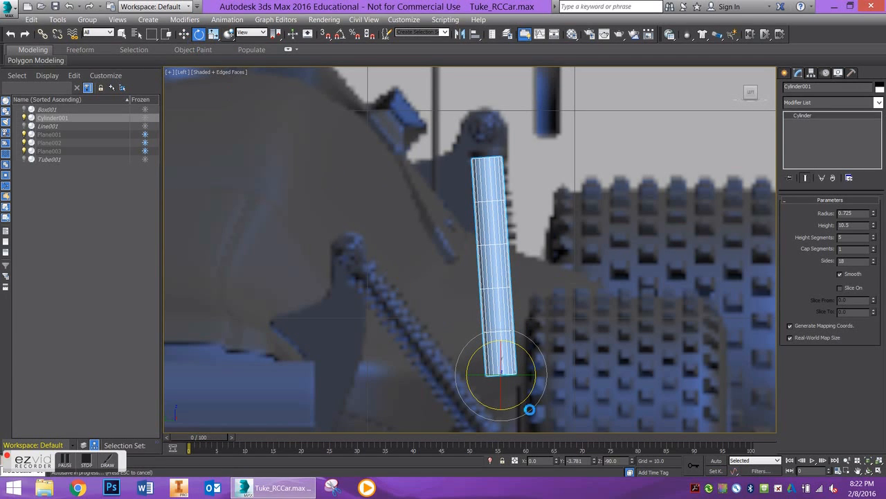
key("w")
left_click_drag(511, 381, 526, 377)
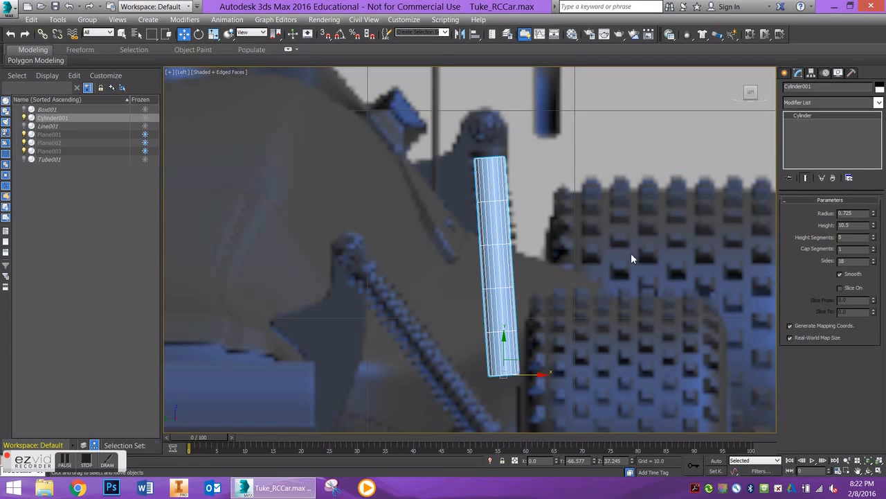
- Reduce the cylinder to 8 sides and shorten its height to about 6.2 to cover the shock's lower part
left_click_drag(857, 264, 804, 260)
type("8")
key("Return")
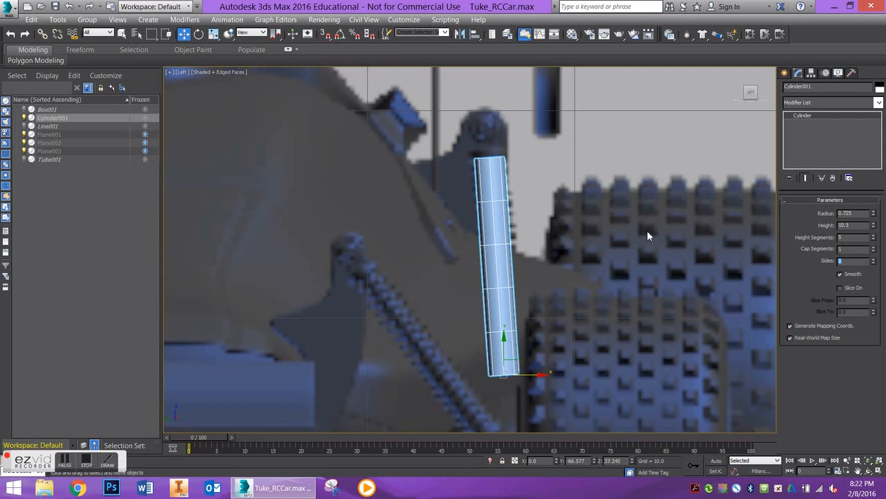
middle_click_drag(541, 262, 580, 220, "alt")
left_click(751, 93)
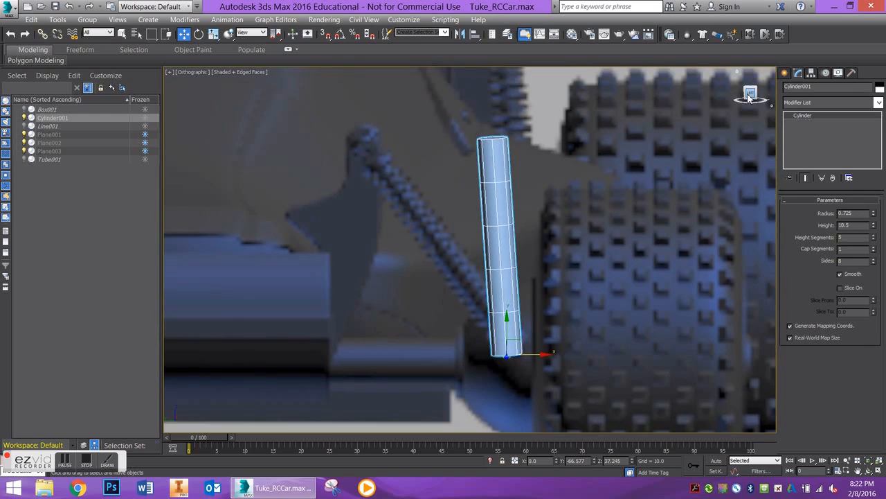
middle_click_drag(515, 137, 497, 205)
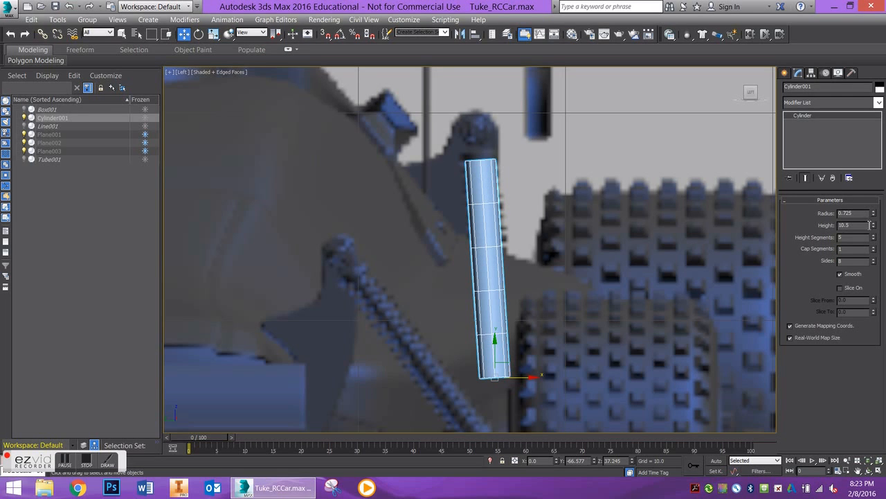
mouse_move(874, 226)
left_mouse_down()
mouse_move(879, 249)
mouse_move(881, 243)
left_mouse_up()
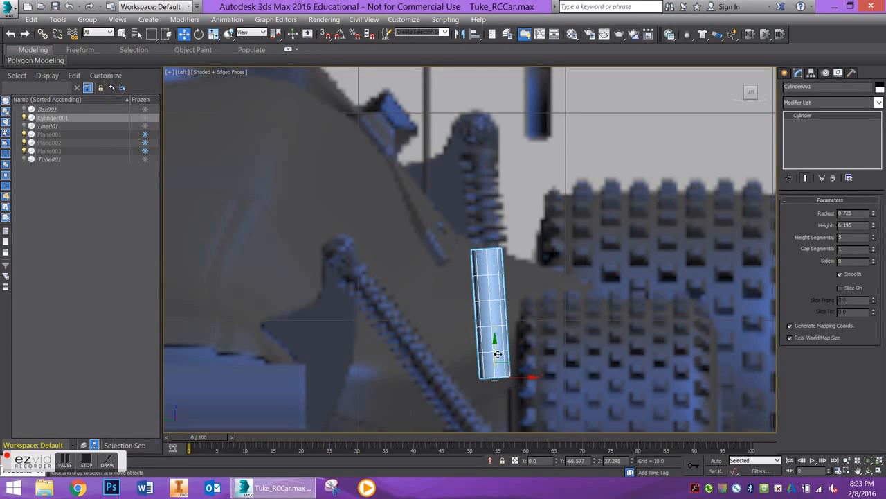
left_click_drag(496, 356, 495, 310)
key("ctrl+z")
mouse_move(497, 344)
left_mouse_down("shift")
mouse_move(487, 190)
mouse_move(489, 305)
mouse_move(507, 230)
mouse_move(497, 308)
mouse_move(496, 246)
mouse_move(494, 293)
left_mouse_up("shift")
left_click(493, 291)
key("ctrl+z")
- Set the cylinder's radius to 0.75 and nudge it sideways onto the shock's axis
type("1.0")
key("Return")
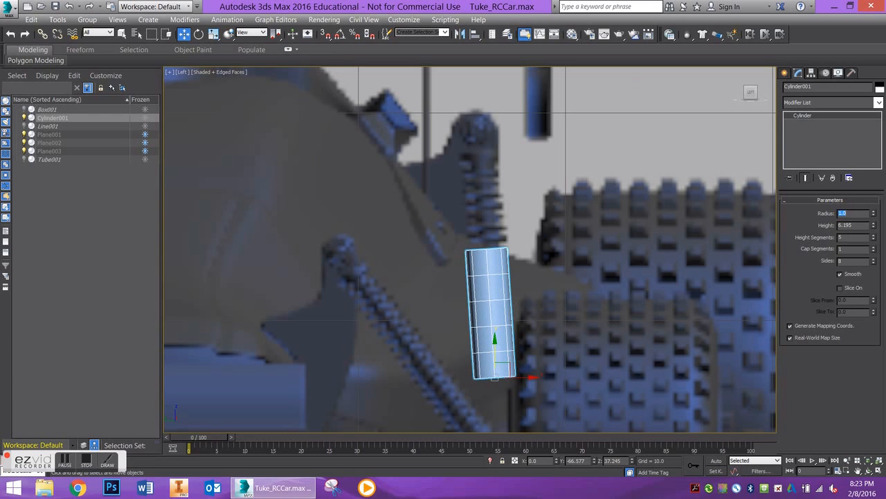
type("0.75")
key("Return")
left_click_drag(525, 379, 528, 378)
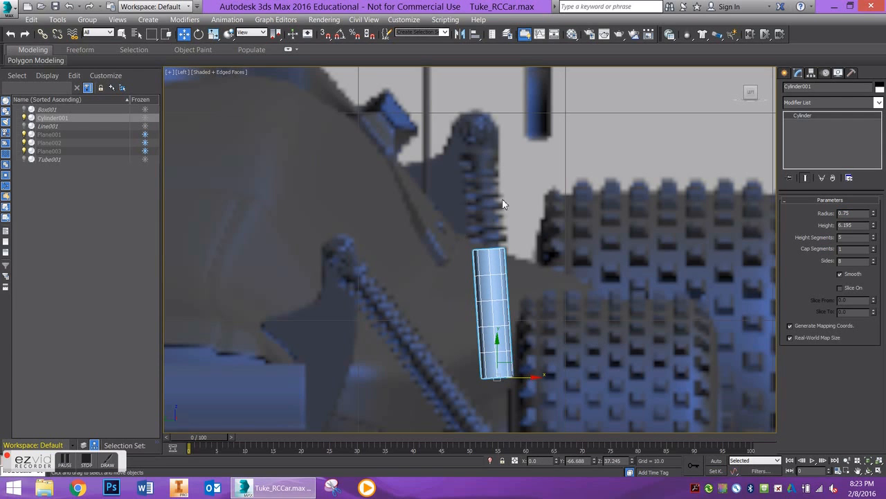
- Switch to the Local coordinate system and clone the cylinder as a copy about 4.3 units up its own axis
left_click(257, 36)
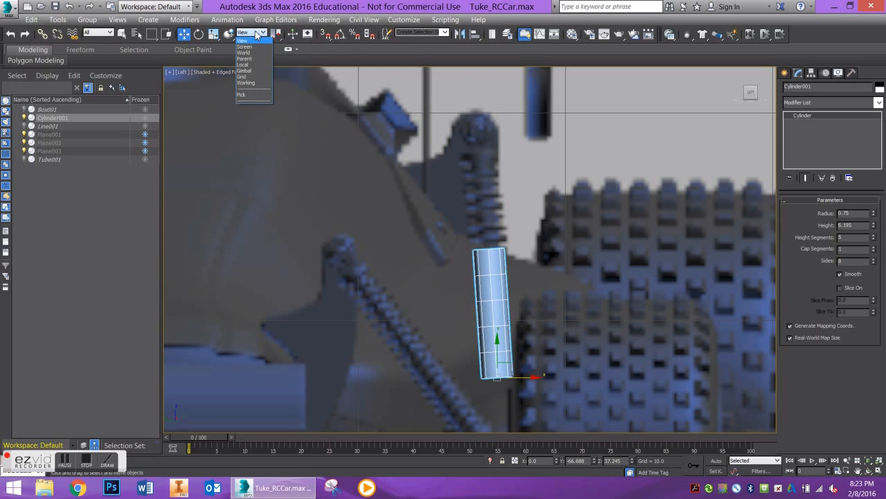
left_click(252, 70)
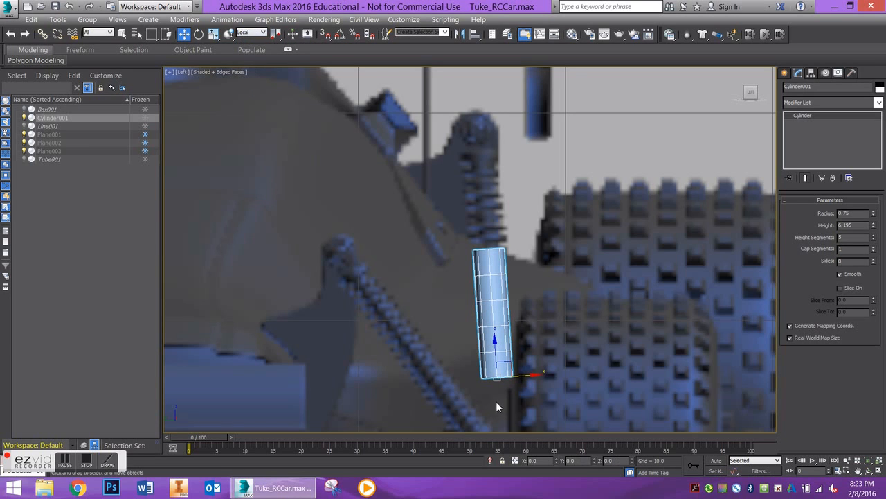
mouse_move(497, 355)
left_mouse_down("shift")
mouse_move(476, 187)
mouse_move(488, 296)
mouse_move(486, 267)
left_mouse_up("shift")
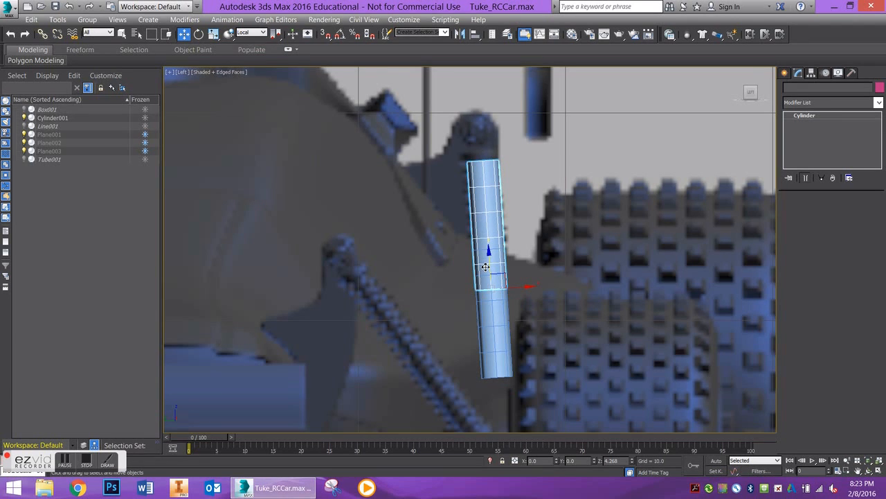
left_click_drag(486, 266, 487, 263, "shift")
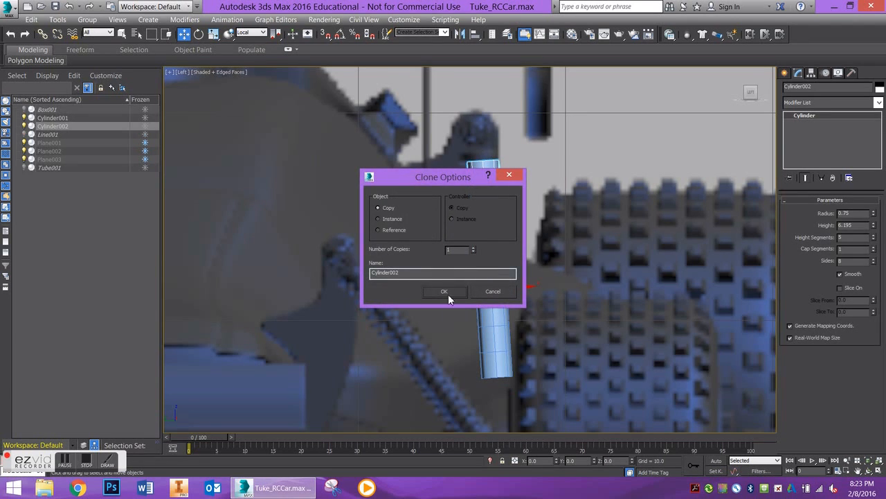
left_click(445, 292)
- Scale the upper cylinder narrower in its local XY plane, keeping its length, so it fits inside the lower one
middle_click_drag(471, 298, 485, 321, "alt")
key("r")
mouse_move(475, 314)
left_mouse_down()
mouse_move(497, 295)
mouse_move(483, 313)
left_mouse_up()
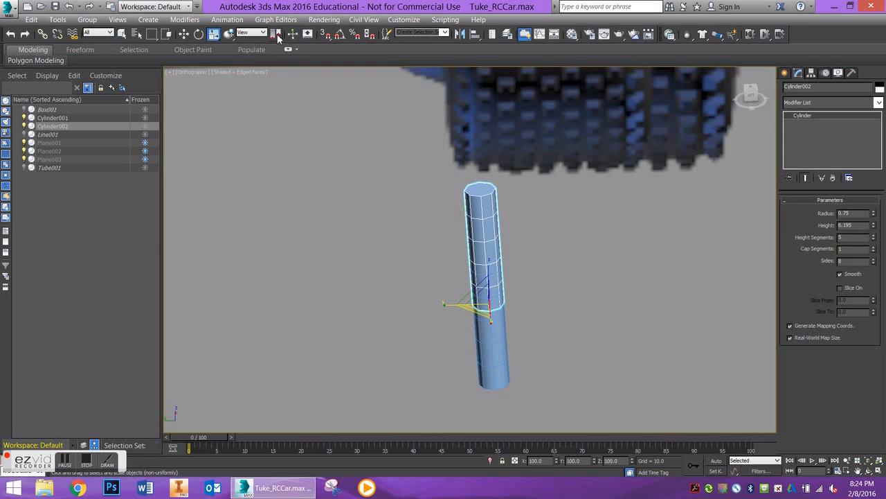
left_click(254, 33)
left_click(253, 66)
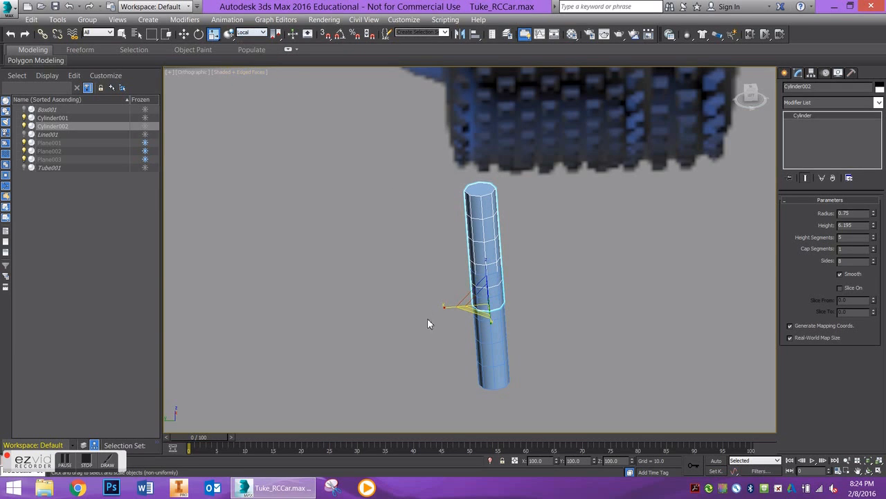
left_click_drag(477, 307, 492, 302)
middle_click_drag(492, 302, 515, 320, "alt")
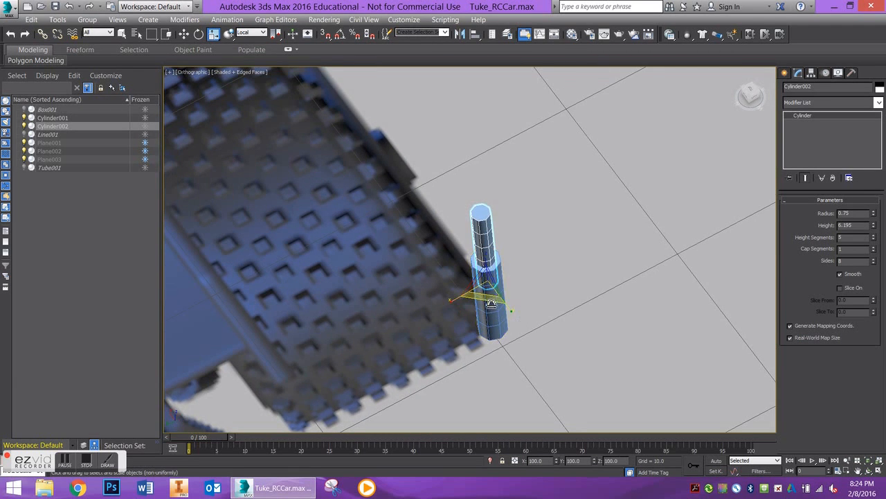
left_click_drag(492, 301, 509, 303)
- Examine in the Left view how the two cylinders line up with the reference shock absorber
middle_click_drag(508, 302, 640, 181, "alt")
left_click(755, 102)
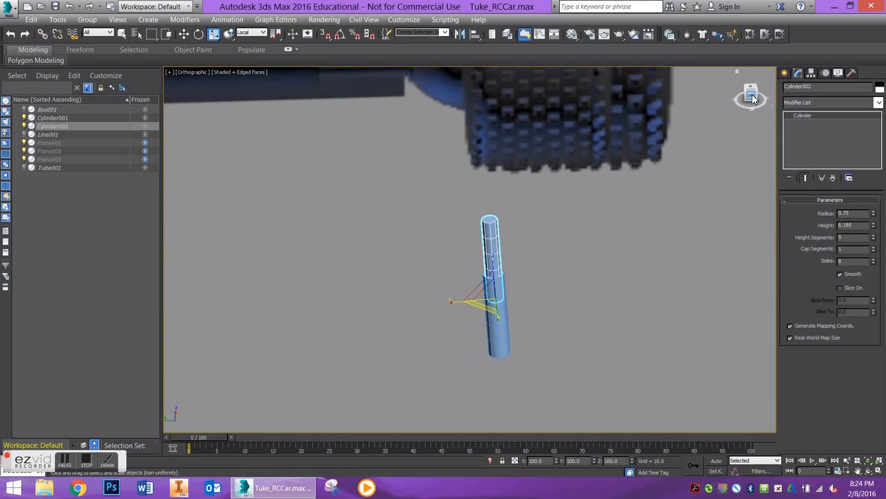
scroll(471, 147, "down", 2)
scroll(478, 167, "up", 5)
middle_click_drag(511, 243, 456, 128)
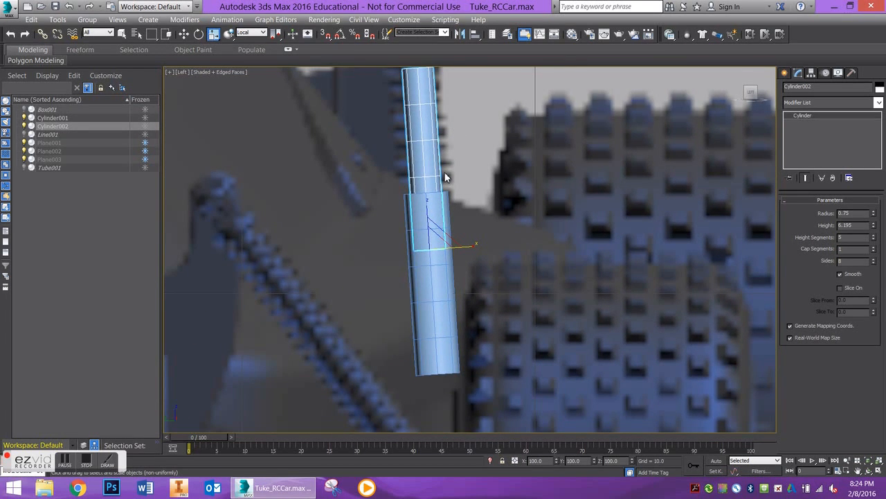
scroll(429, 195, "up", 2)
mouse_move(430, 195)
middle_mouse_down()
mouse_move(426, 276)
mouse_move(432, 194)
middle_mouse_up()
scroll(425, 276, "down", 2)
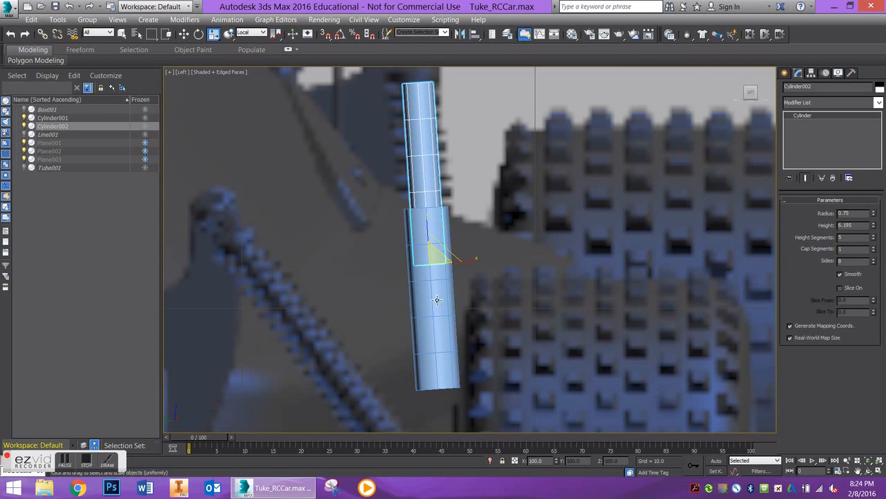
- Draw a helix spline beside the lower cylinder's base, with radii of about 0.76 and 1.18 and a height of about 4.13
middle_click_drag(420, 132, 421, 188)
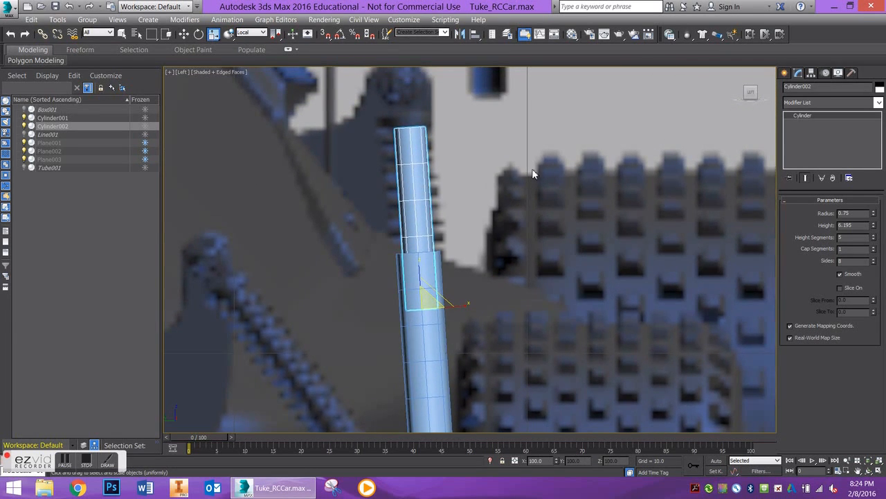
left_click(785, 74)
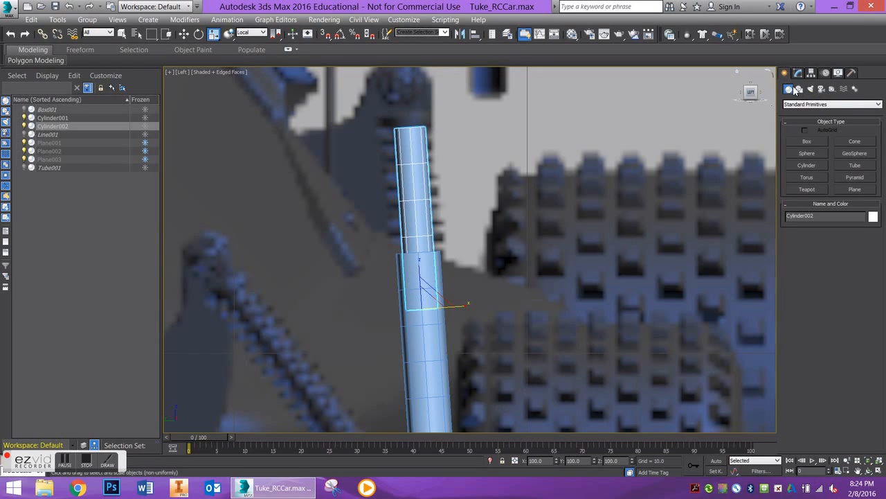
left_click(800, 90)
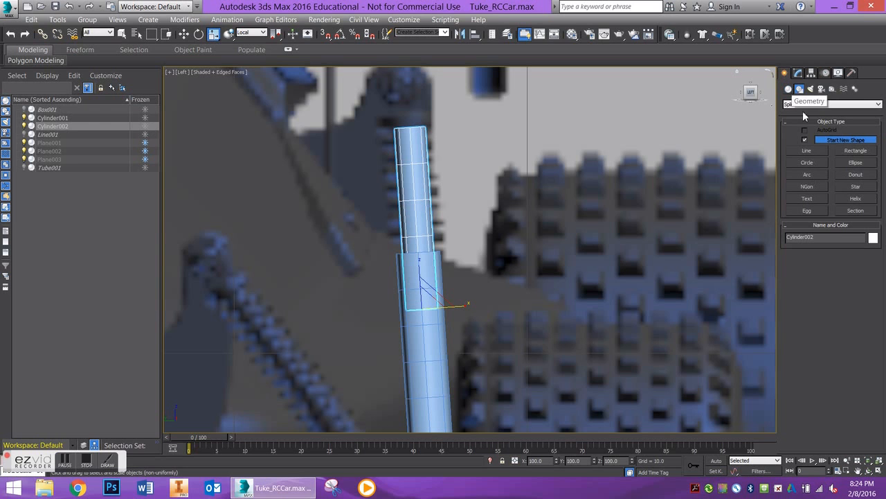
left_click(856, 198)
middle_click_drag(521, 235, 481, 229, "alt")
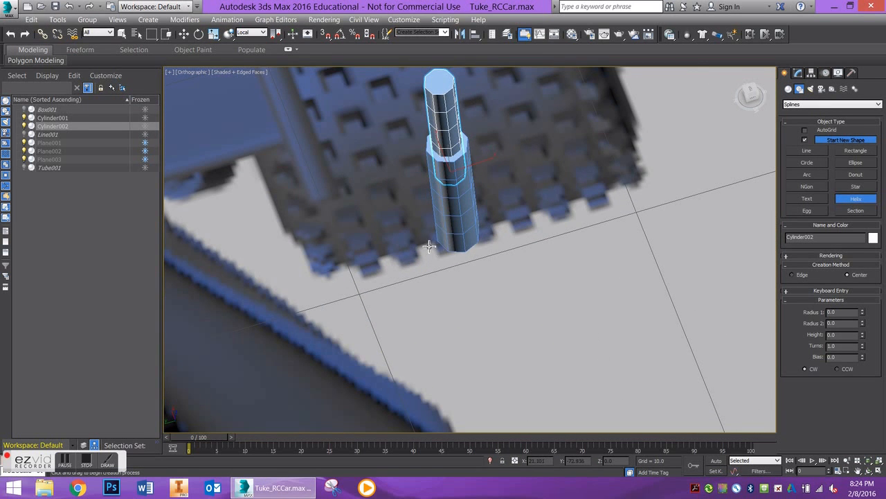
left_click_drag(433, 259, 429, 279)
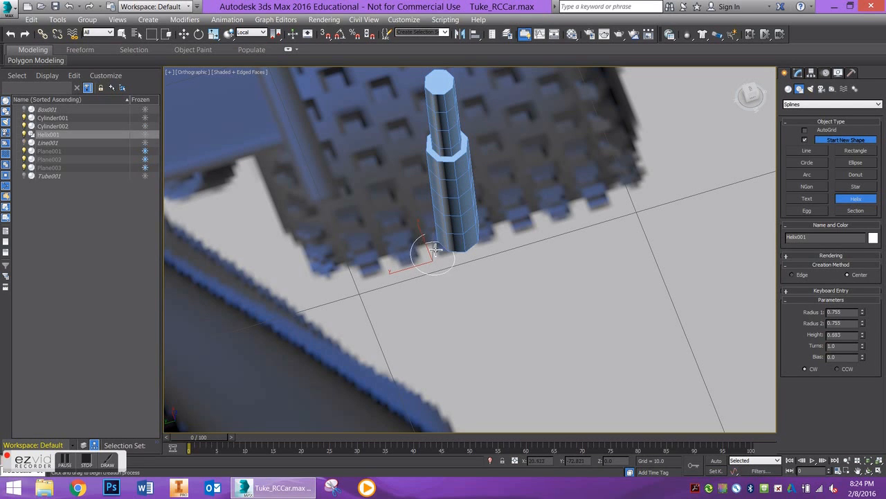
left_click(436, 196)
left_click(439, 147)
- Check the lower cylinder's radius, and set the helix's Radius 1 slightly larger at 0.78
left_click(185, 35)
left_click(440, 185)
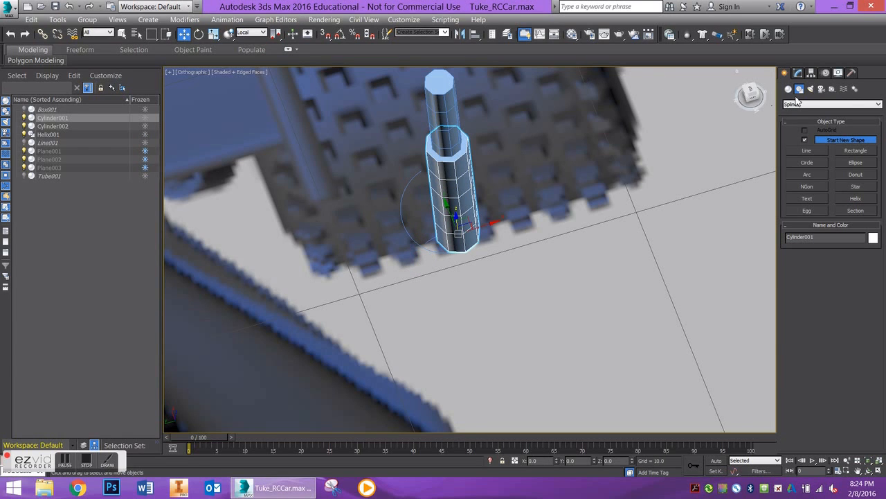
left_click(798, 73)
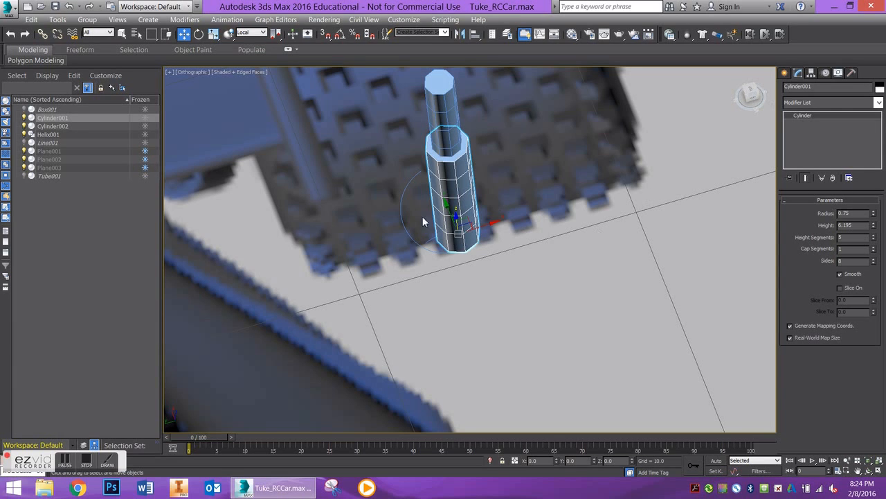
left_click(407, 233)
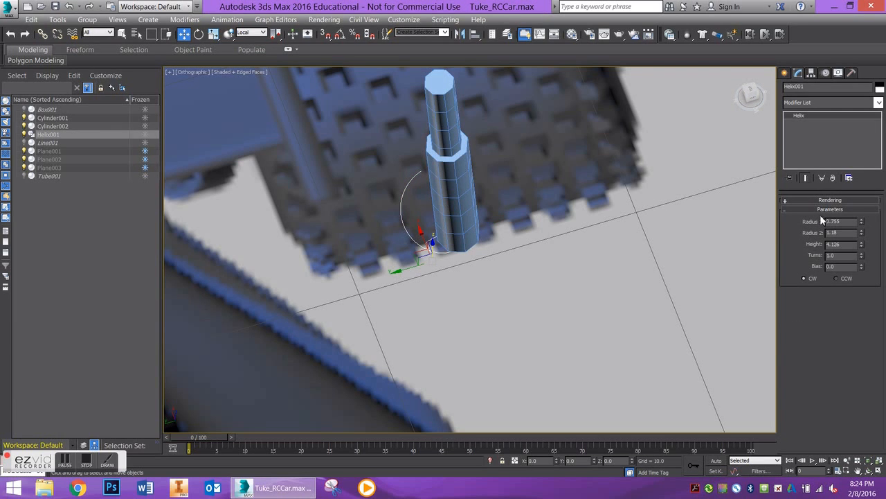
double_click(854, 222)
type(".78")
key("Return")
- Align the helix to the lower cylinder in X, Y and Z position, pivot point to pivot point
left_click(475, 34)
left_click(458, 210)
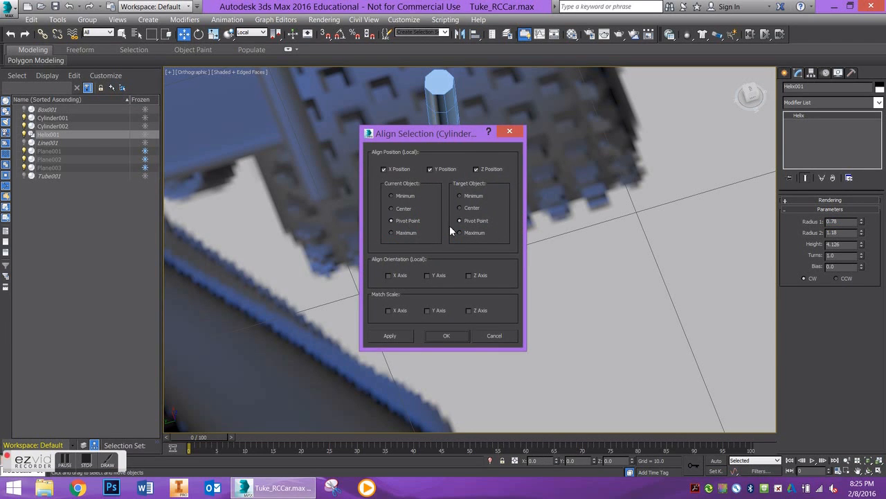
left_click(446, 334)
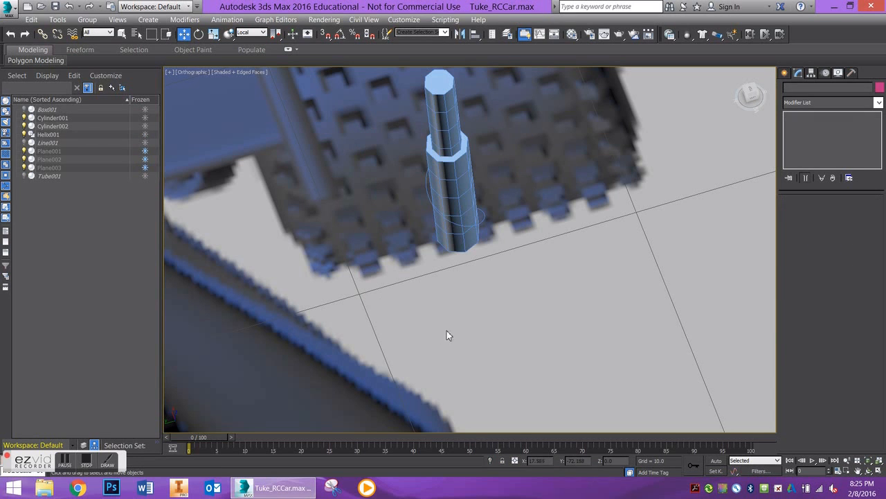
- Set the helix's Radius 2 to 0.78 so the coil has an even width
middle_click_drag(476, 273, 525, 5, "alt")
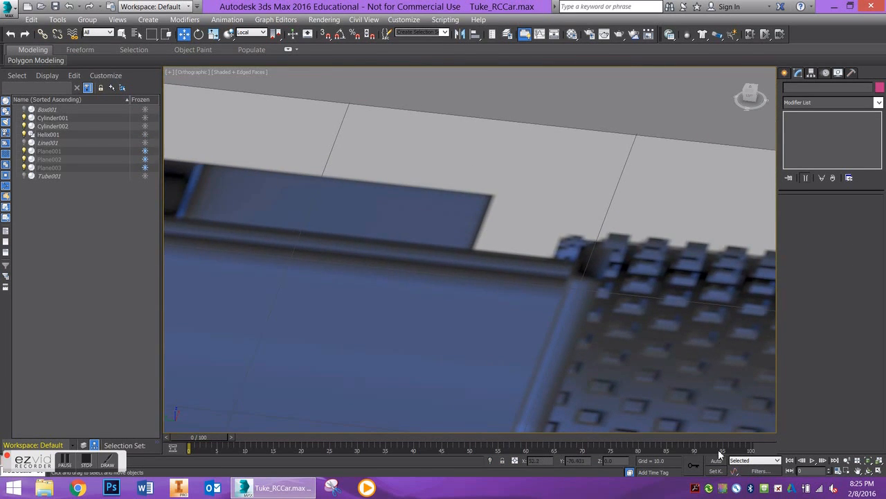
left_click(869, 460)
scroll(489, 263, "up", 10)
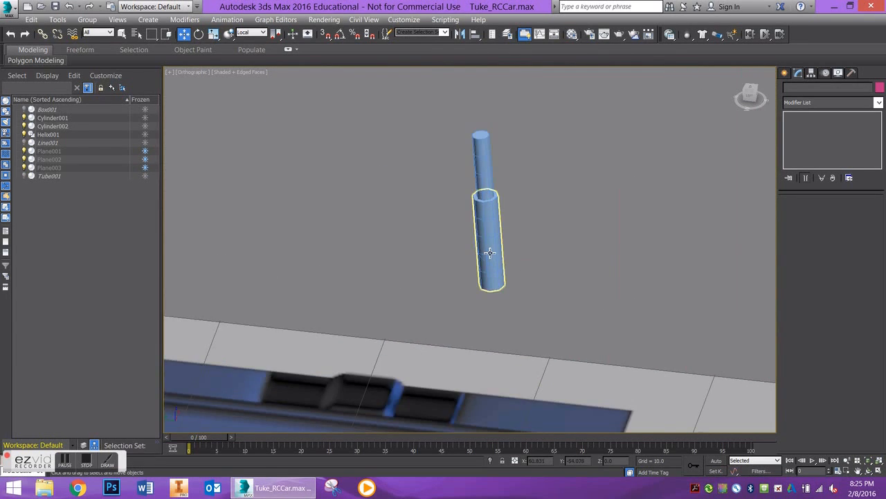
left_click(475, 270)
left_click(468, 263)
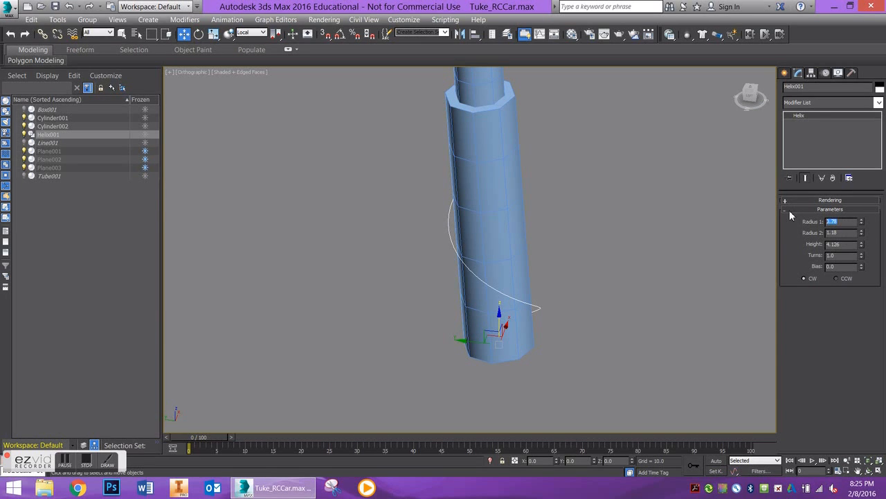
left_click(832, 234)
key("Return")
- Raise the helix's height to about 10.39 and its turns to about 12.71 so it spans both cylinders
middle_click_drag(626, 143, 652, 193)
scroll(666, 221, "down", 3)
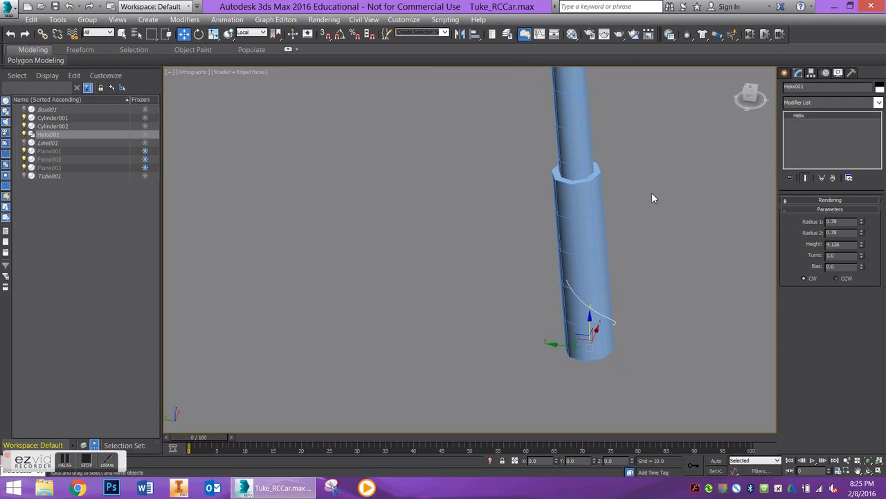
left_click_drag(862, 243, 862, 201)
middle_click_drag(650, 167, 679, 228)
left_click_drag(862, 248, 733, 97)
- Try to rotate the helix in the Left view to match the tilt of the shock absorber
left_click(750, 95)
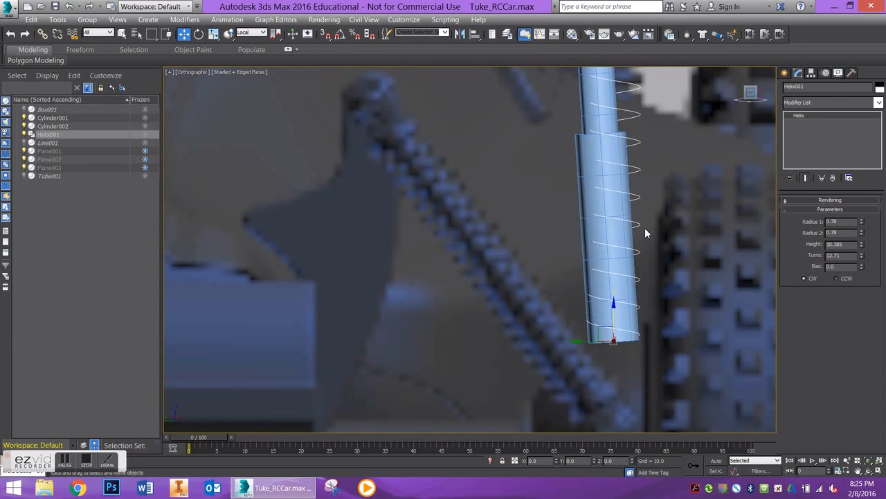
middle_click_drag(572, 287, 548, 274)
scroll(555, 298, "down", 2)
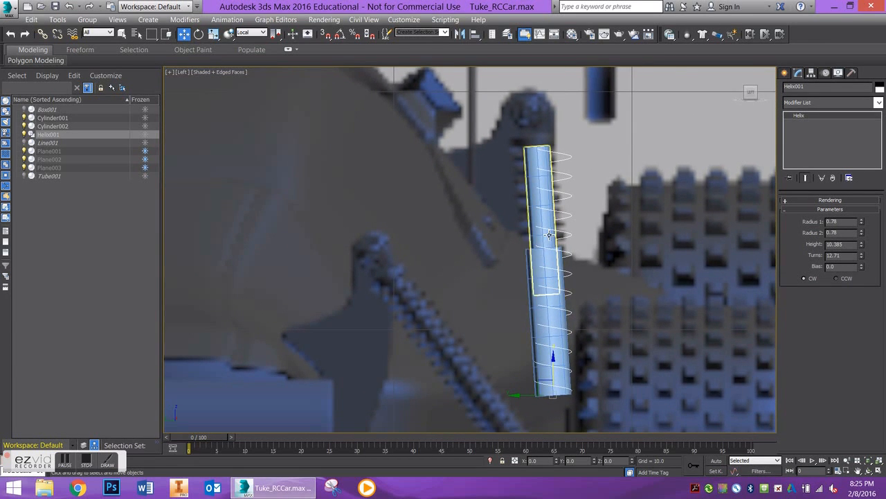
left_click(200, 35)
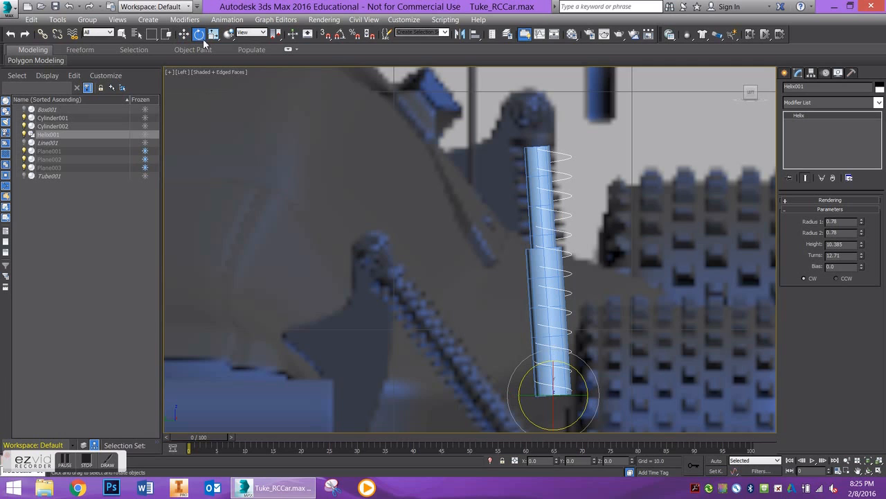
left_click_drag(533, 368, 530, 369)
- Align the helix's position and X, Y and Z orientation to the upper cylinder, and slide it down its axis to the lower cylinder's base
left_click(476, 36)
left_click(540, 164)
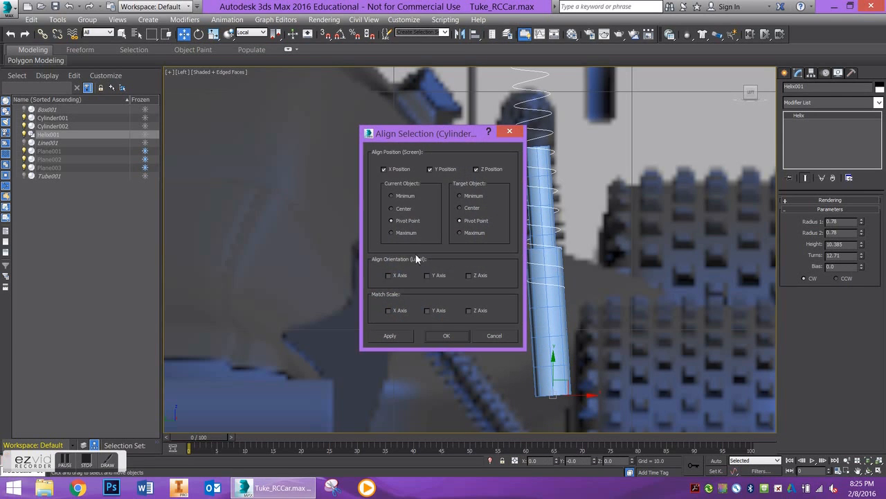
left_click(396, 277)
left_click(429, 276)
left_click(467, 275)
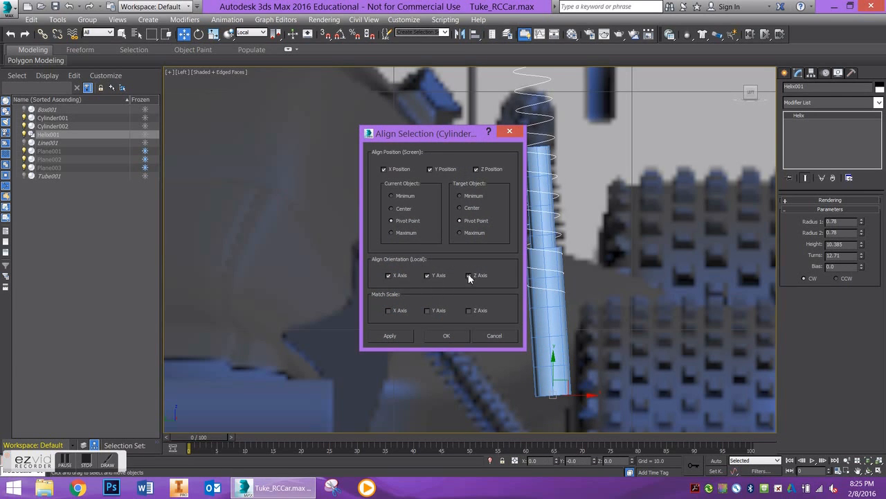
left_click(447, 336)
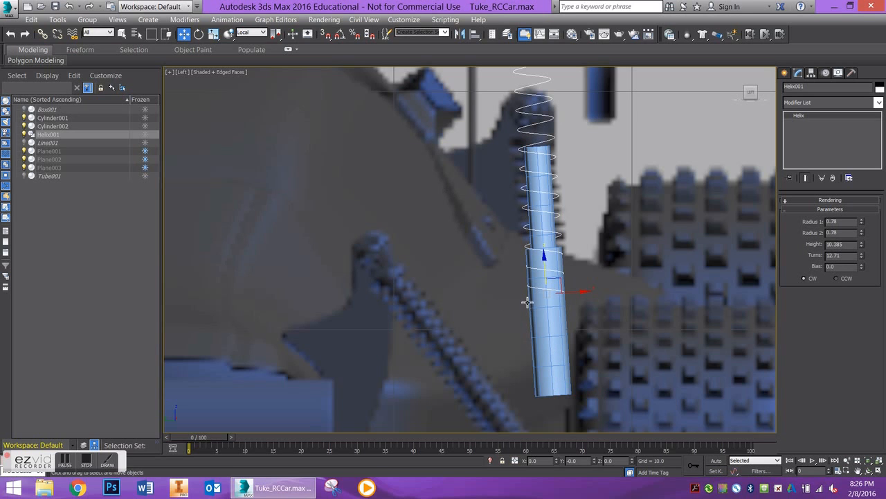
left_click_drag(545, 253, 551, 356)
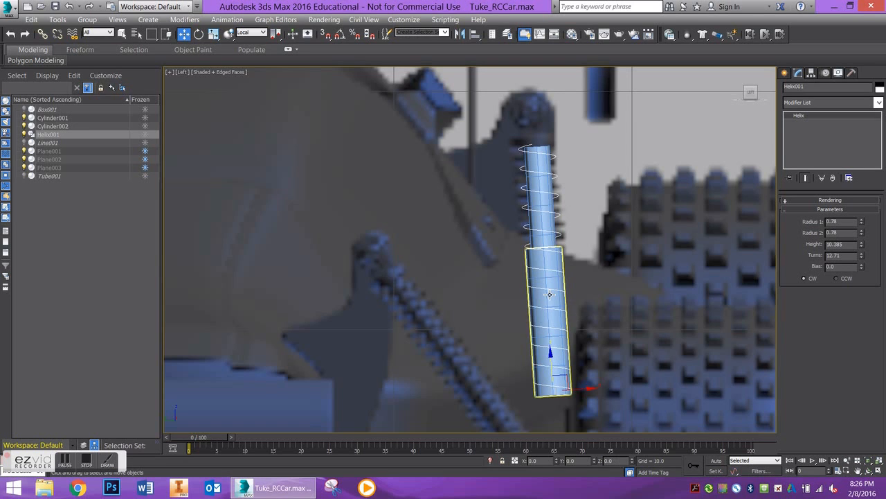
- Set both helix radii to 0.85 so the coil clears the lower cylinder
middle_click_drag(546, 313, 573, 361)
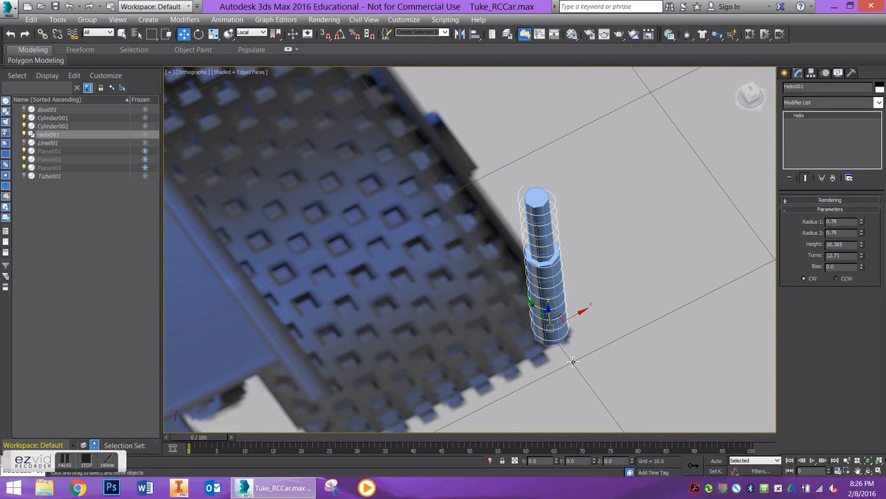
scroll(545, 321, "up", 4)
middle_click_drag(546, 320, 727, 277, "alt")
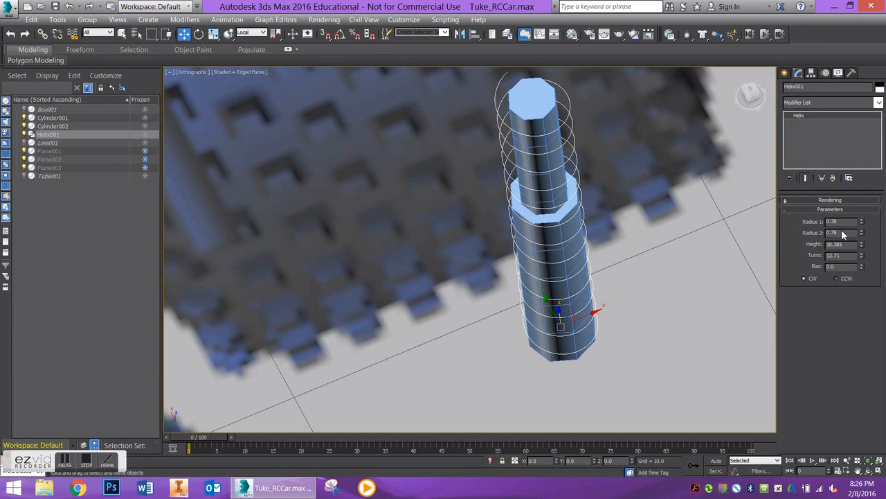
type(".85")
key("Return")
left_click_drag(839, 222, 783, 222)
type(".85")
key("Return")
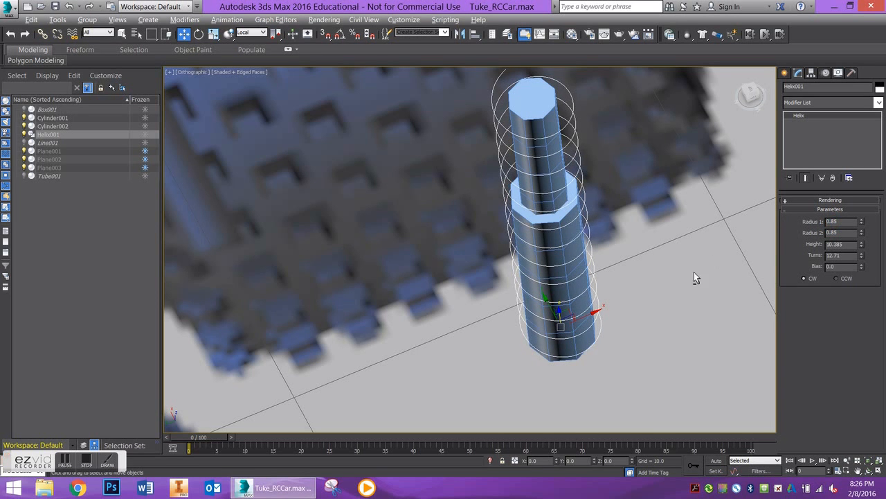
- Render the Left view to check how the helix and cylinders appear, and close the rendered frame
middle_click_drag(586, 292, 561, 234, "alt")
left_click(750, 94)
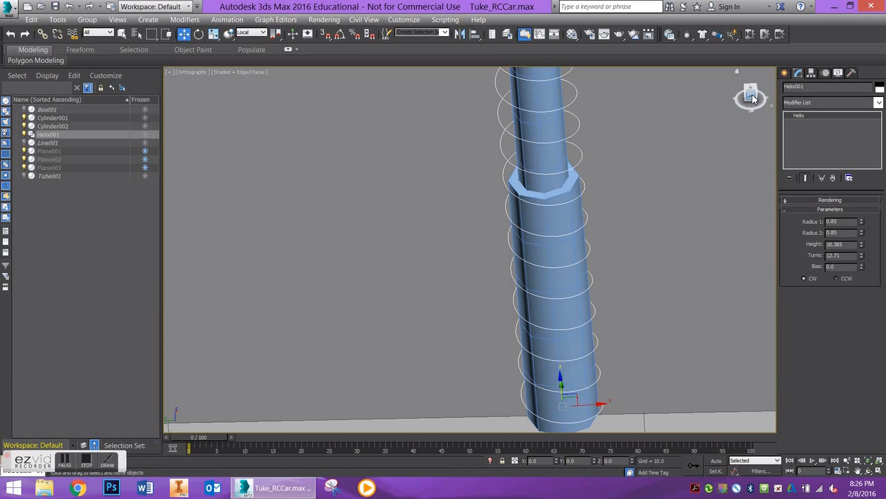
scroll(580, 164, "down", 5)
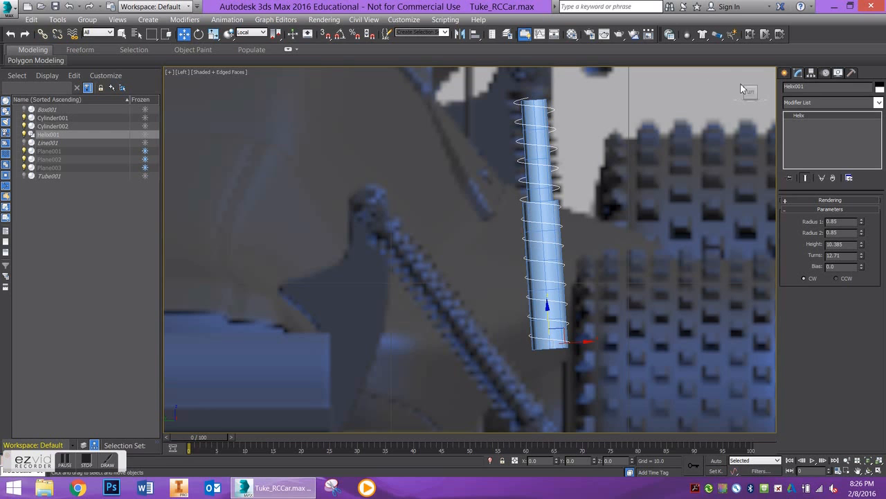
key("shift+q")
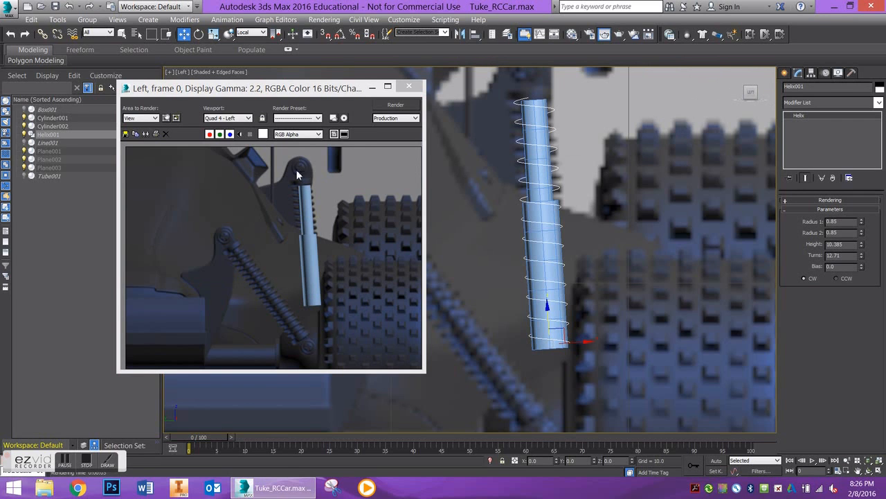
left_click(409, 86)
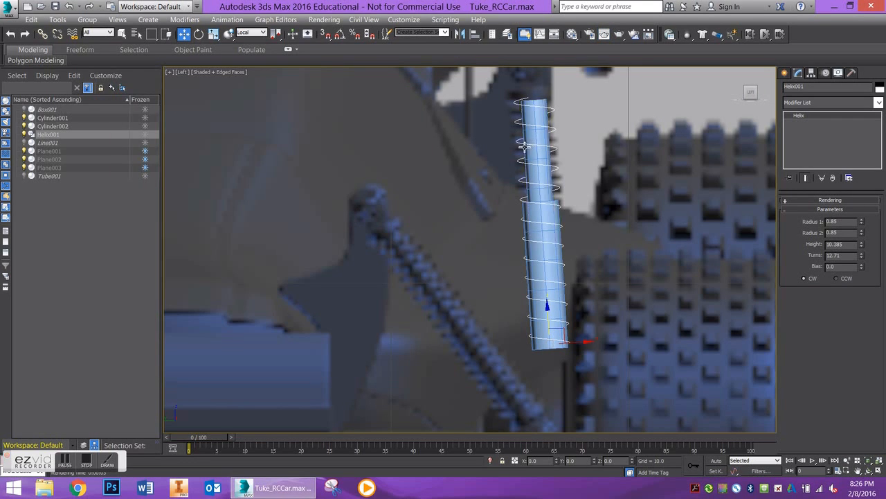
- Enable the helix in the renderer and viewport, and set its radial thickness to 0.2
left_click(811, 200)
left_click(786, 209)
left_click(788, 216)
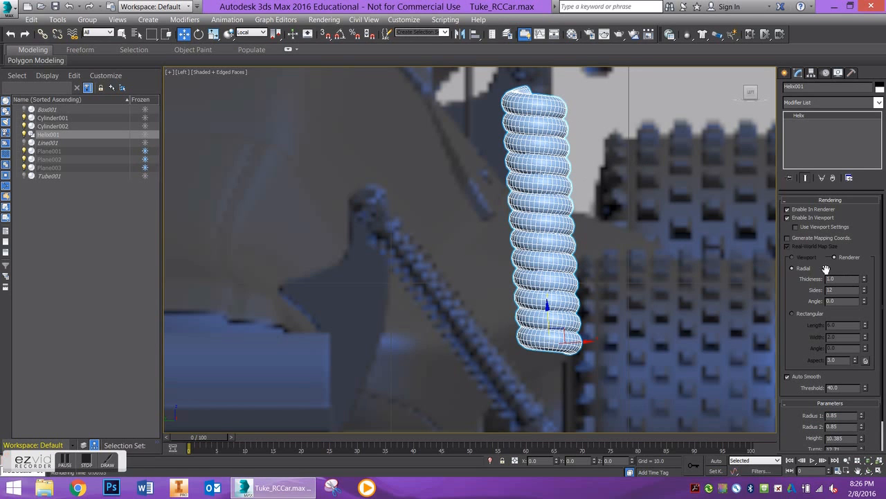
left_click(864, 282)
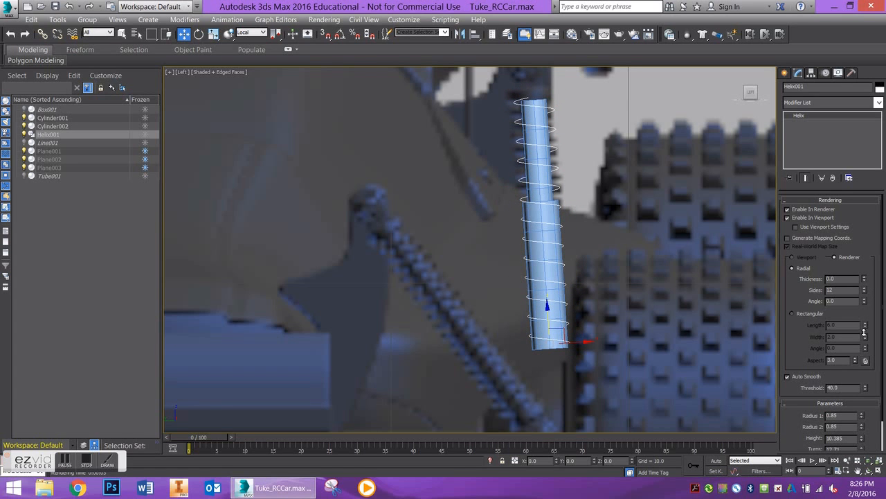
left_click_drag(863, 324, 862, 316)
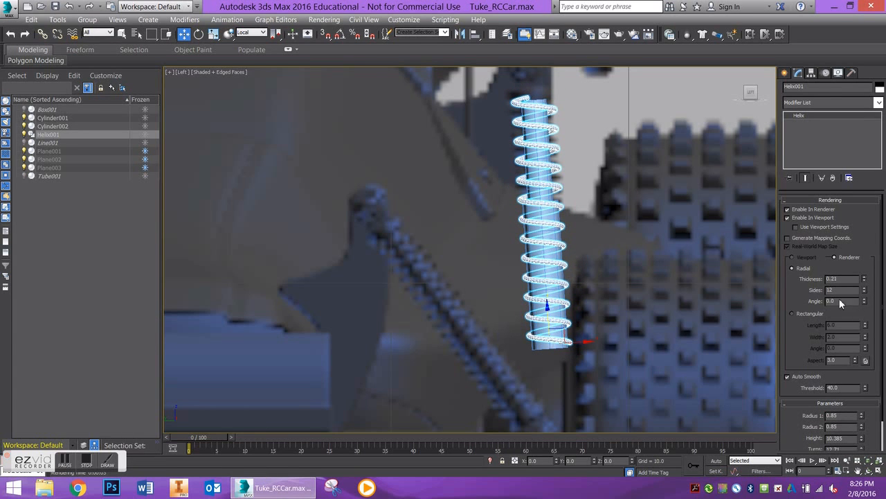
double_click(838, 279)
type(".2")
key("Return")
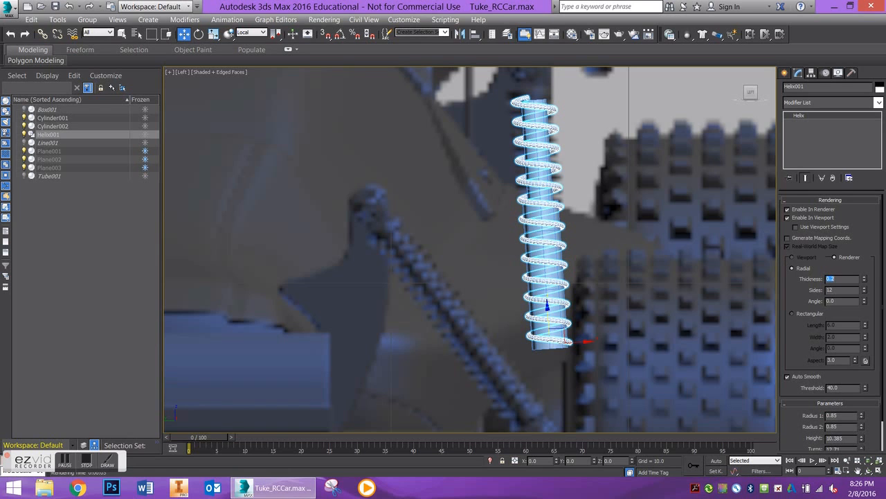
- Compare the coil with the reference in the Left view and reduce its radial thickness to 0.15
middle_click_drag(628, 274, 674, 183, "alt")
left_click(750, 94)
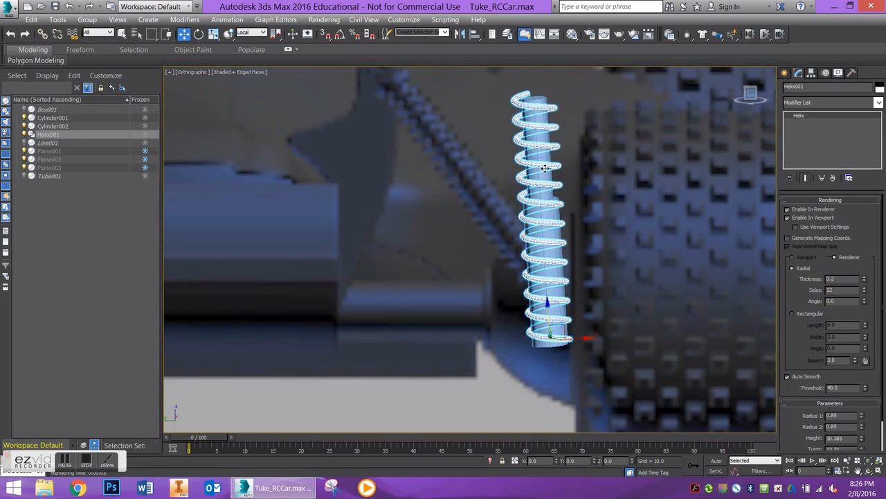
middle_click_drag(533, 196, 535, 221)
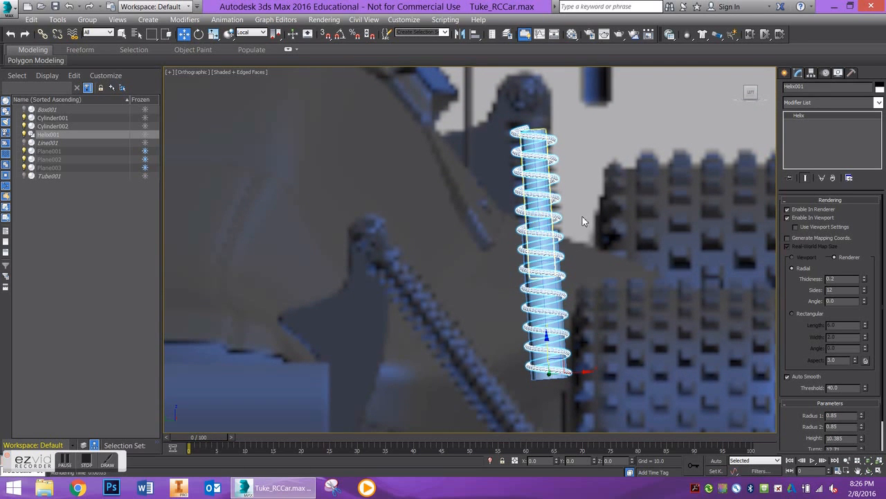
double_click(829, 278)
type("0.15")
key("Return")
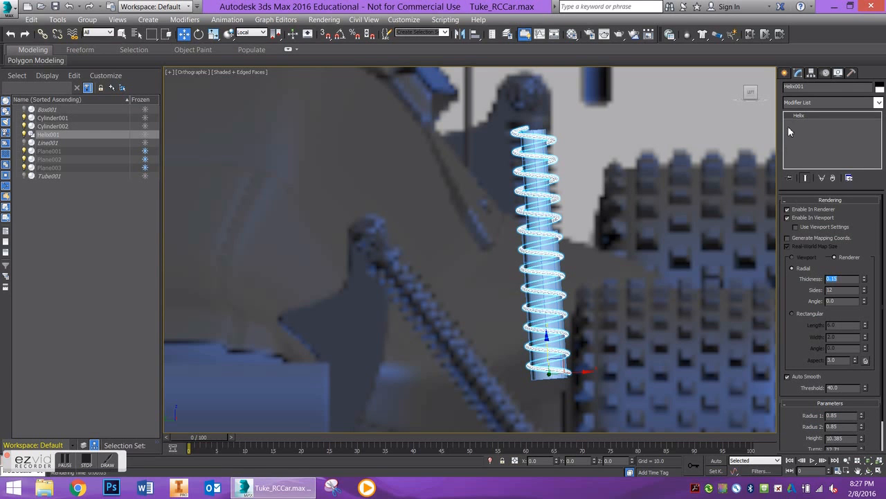
- Increase the helix to 18.175 turns so its coils sit closer together
left_click(815, 201)
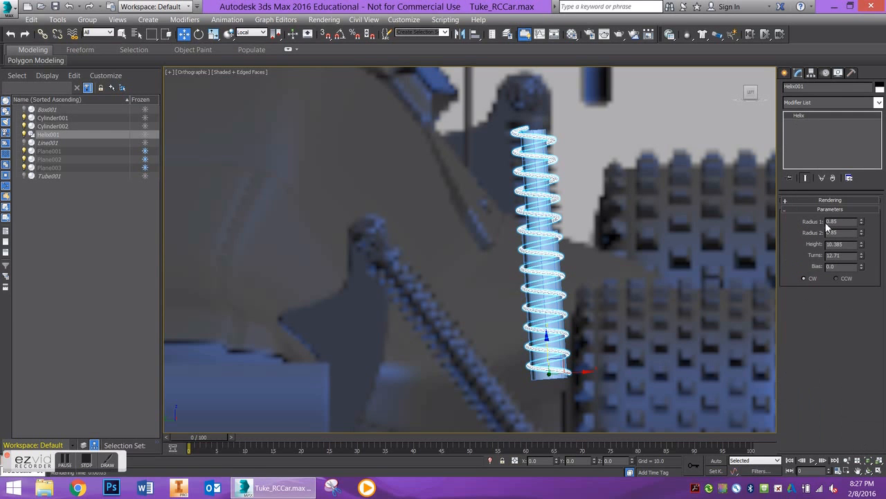
left_click_drag(862, 256, 858, 236)
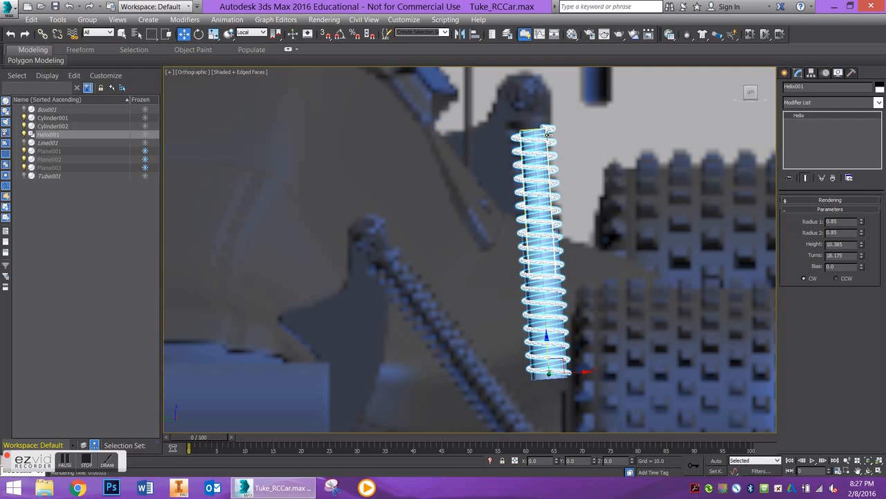
- Select both cylinders and the helix, scale them thicker across their cross-section, and compare the result with the reference in the Left view
left_click(537, 285)
left_click(538, 205, "ctrl")
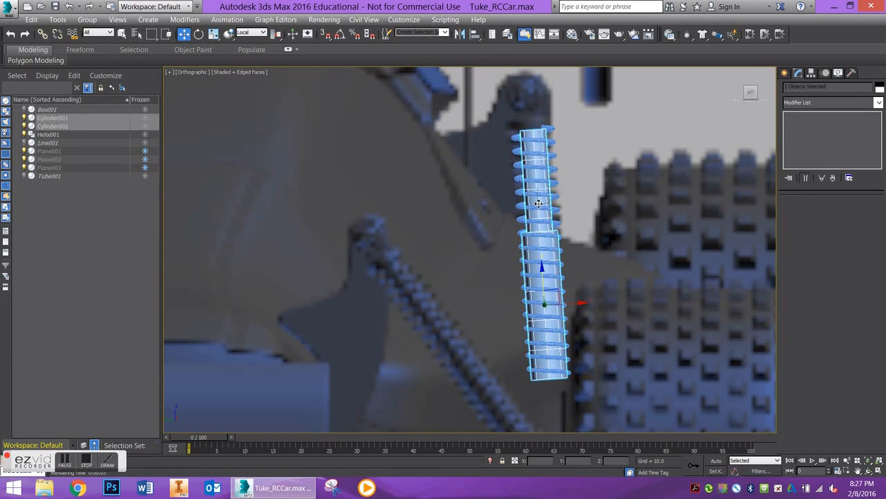
left_click(541, 236, "ctrl")
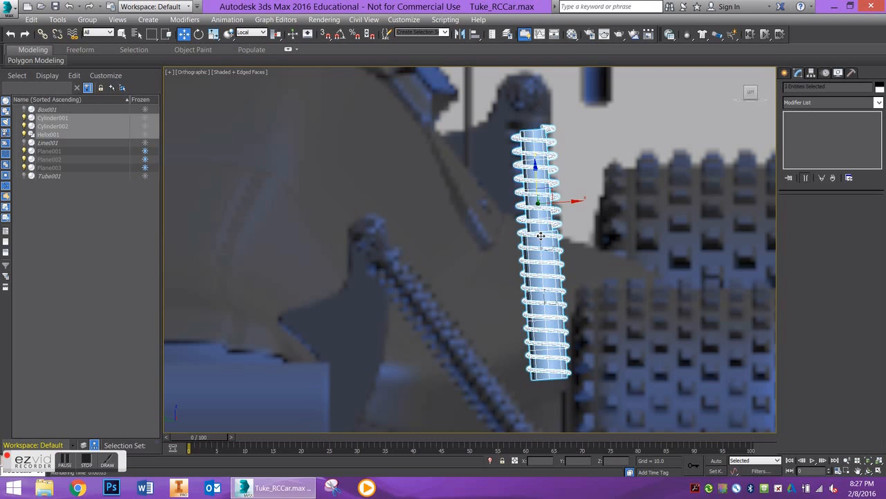
key("r")
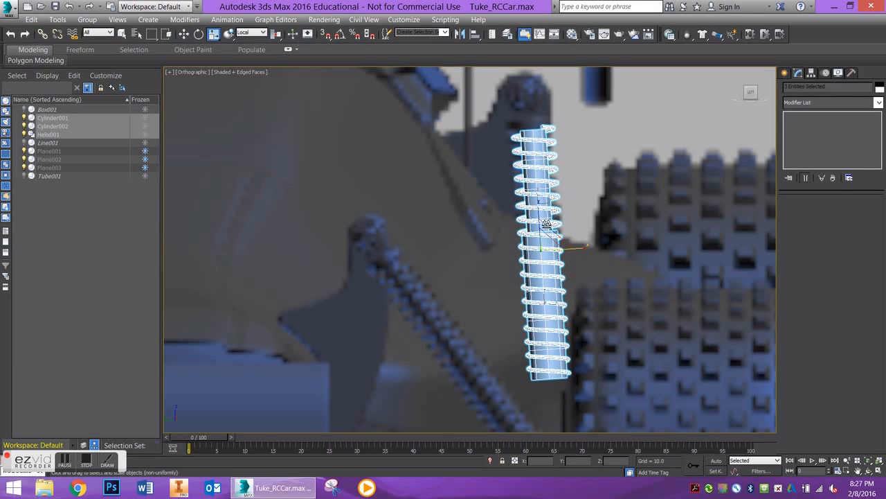
middle_click_drag(546, 242, 560, 269, "alt")
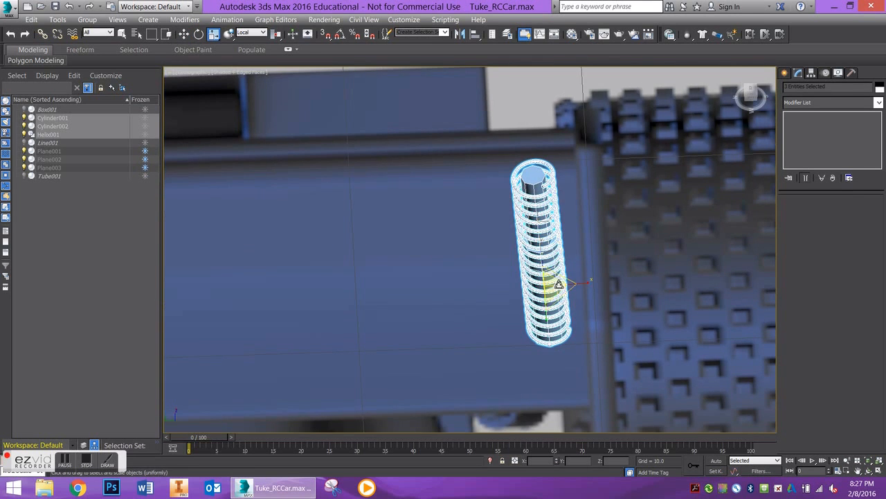
left_click_drag(562, 296, 569, 302)
key("f")
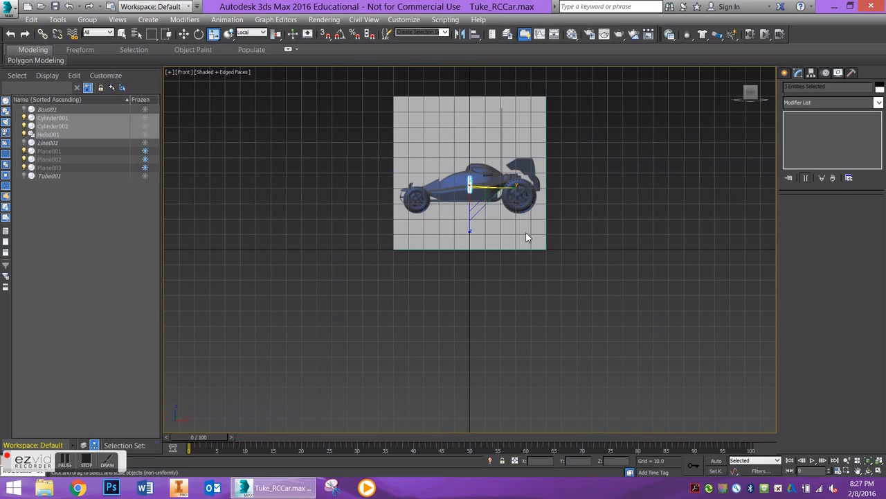
key("l")
scroll(573, 184, "up", 15)
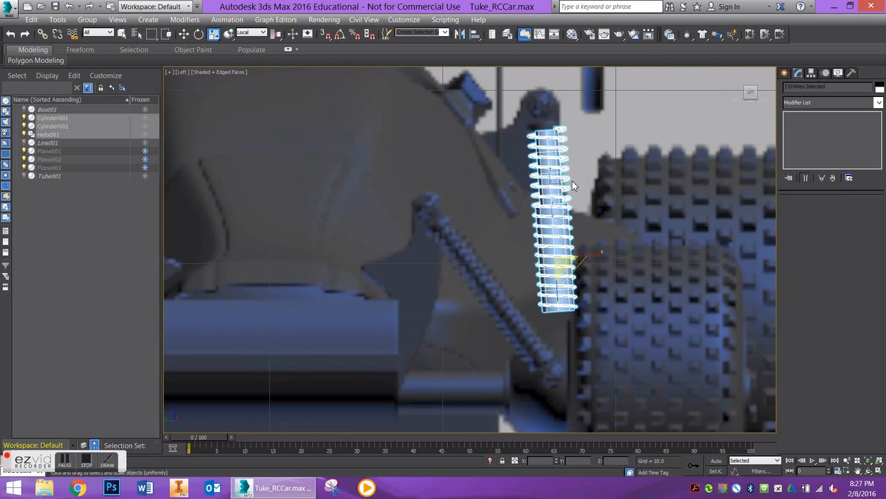
scroll(551, 176, "up", 3)
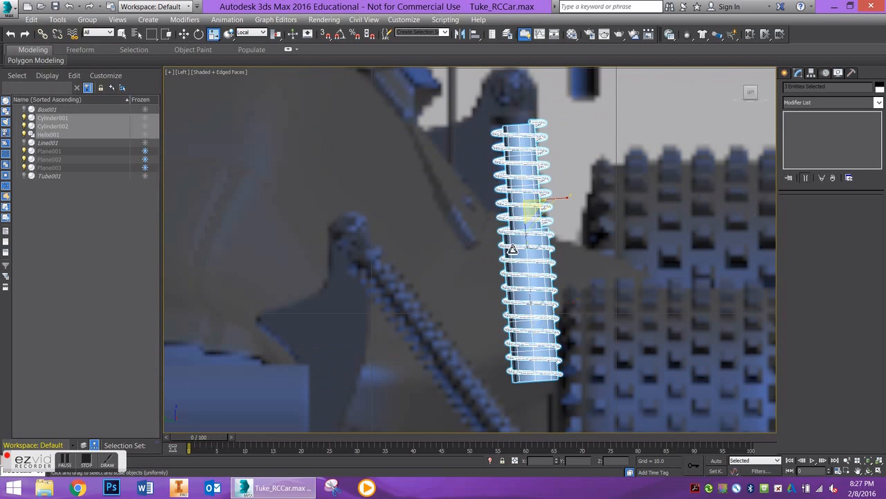
- Reduce the helix height to 10.178 so the coil ends near the upper cylinder's top
left_click(525, 151)
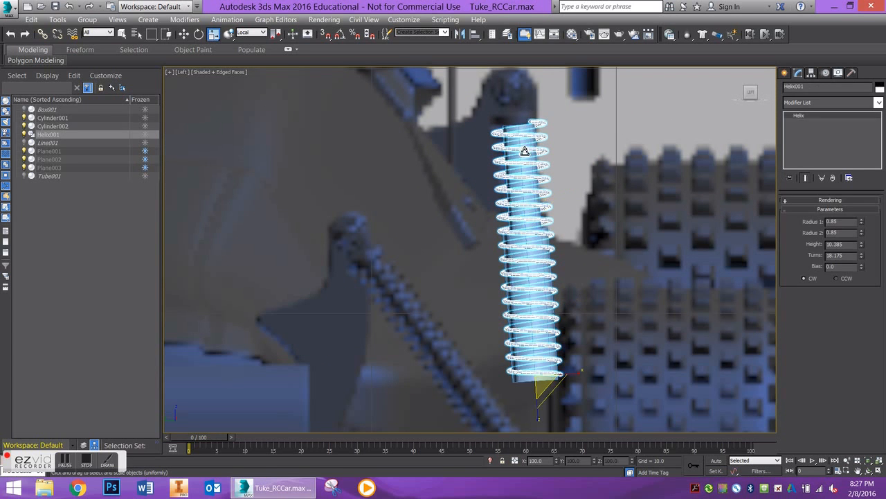
left_click_drag(862, 246, 859, 244)
scroll(589, 120, "up", 3)
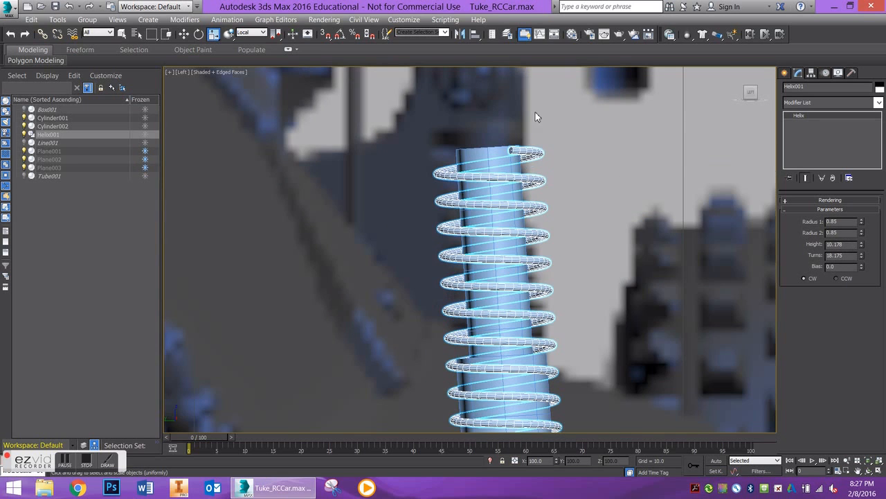
- Clone the lower cylinder straight up along its own axis so the copy sits at the top of the spring
left_click(484, 161)
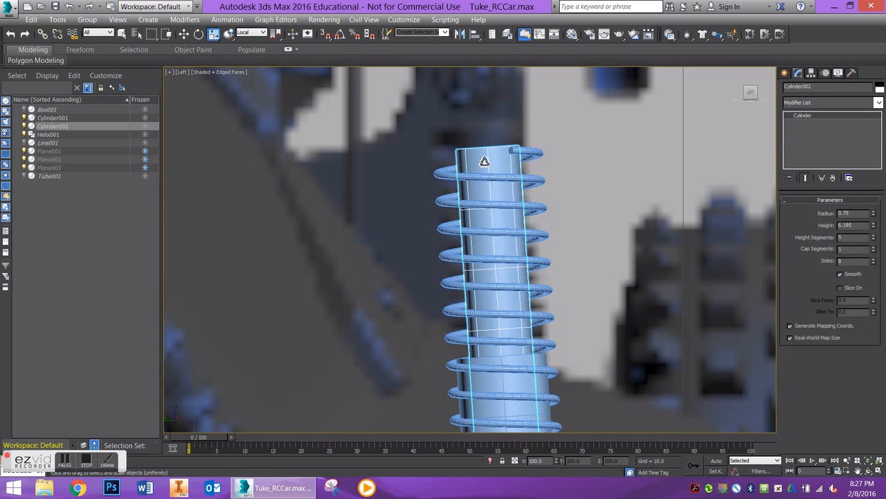
scroll(485, 162, "down", 3)
middle_click_drag(485, 162, 480, 205)
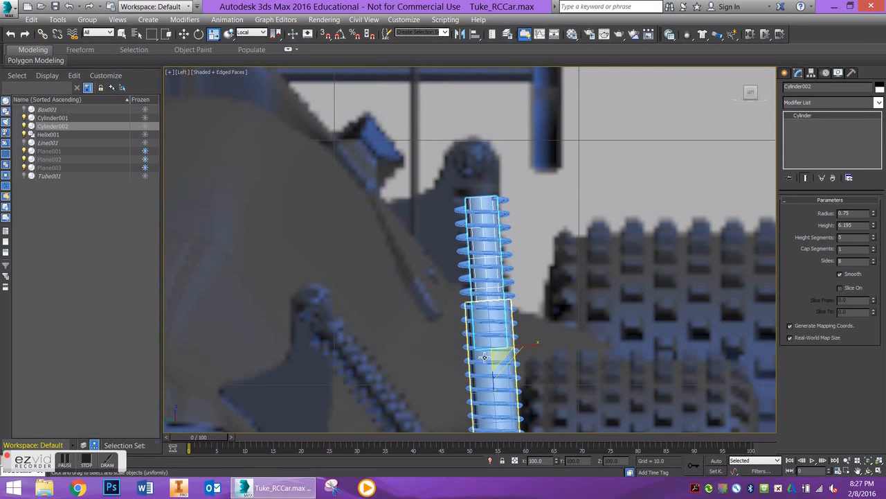
left_click(488, 341)
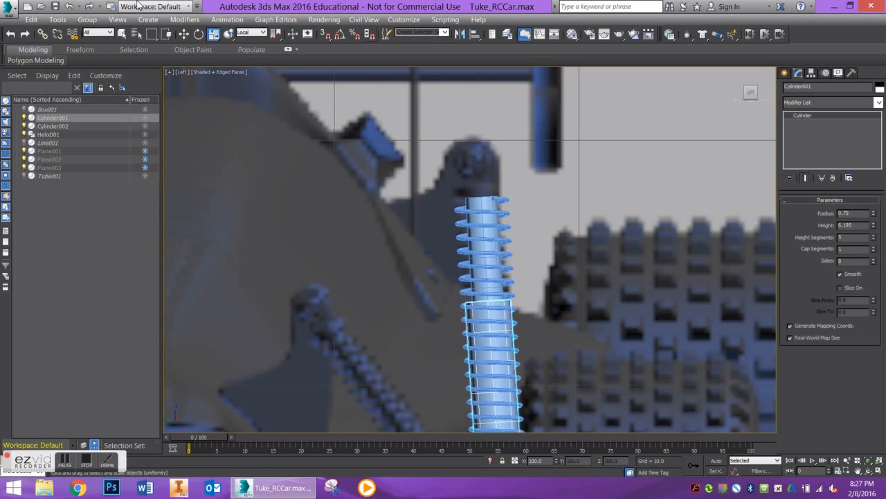
left_click(183, 33)
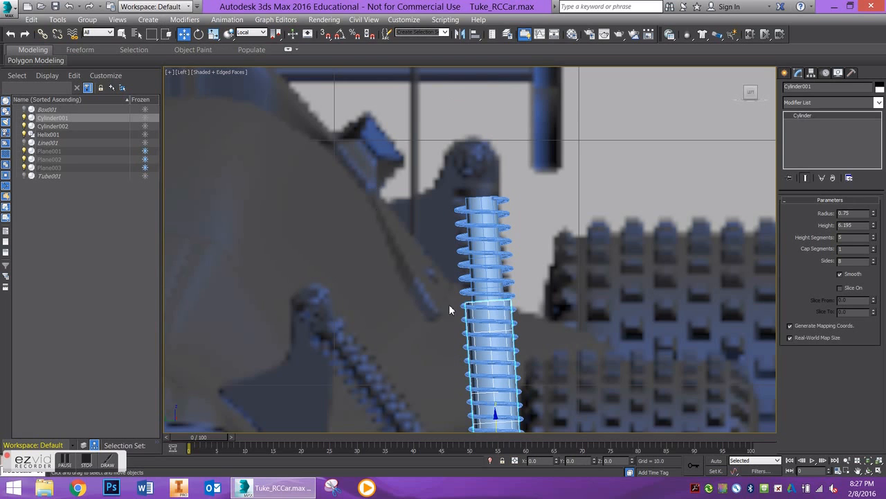
mouse_move(495, 417)
left_mouse_down()
mouse_move(450, 204)
mouse_move(449, 154)
mouse_move(449, 168)
left_mouse_up()
left_click(506, 295)
middle_click_drag(480, 226, 474, 315)
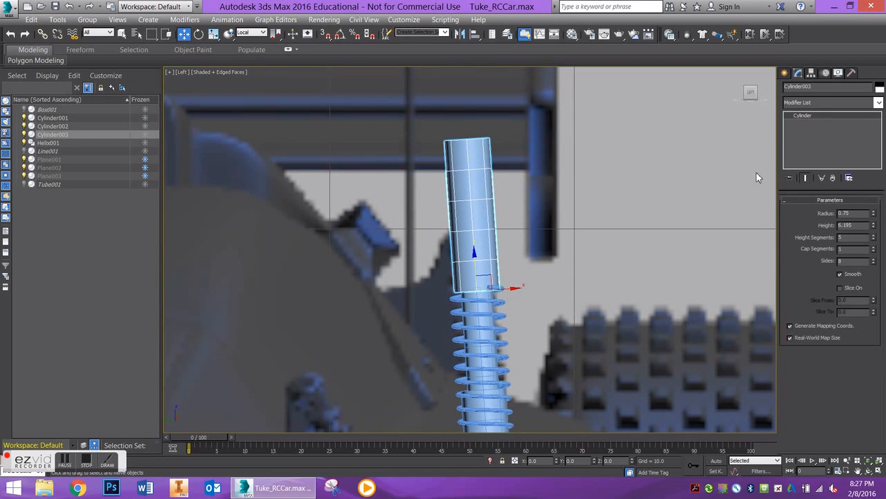
- Apply an Edit Poly modifier to the copied cylinder and select its top cap polygon
left_click(793, 104)
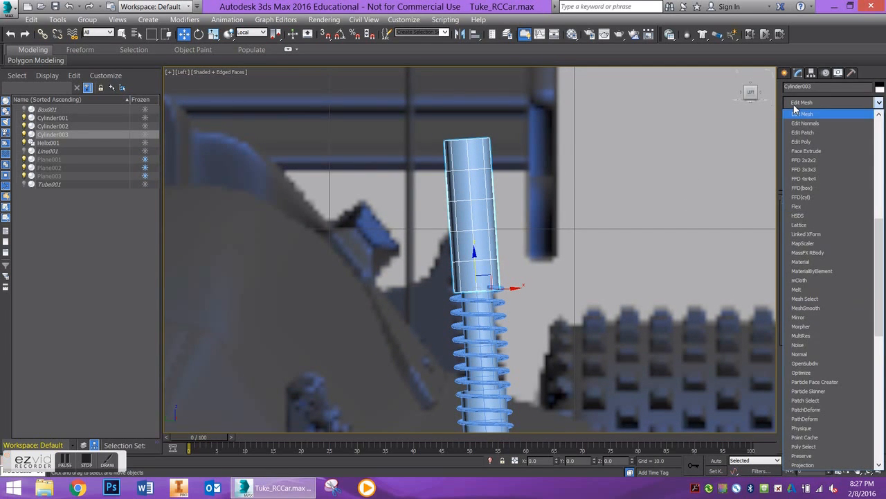
left_click(806, 141)
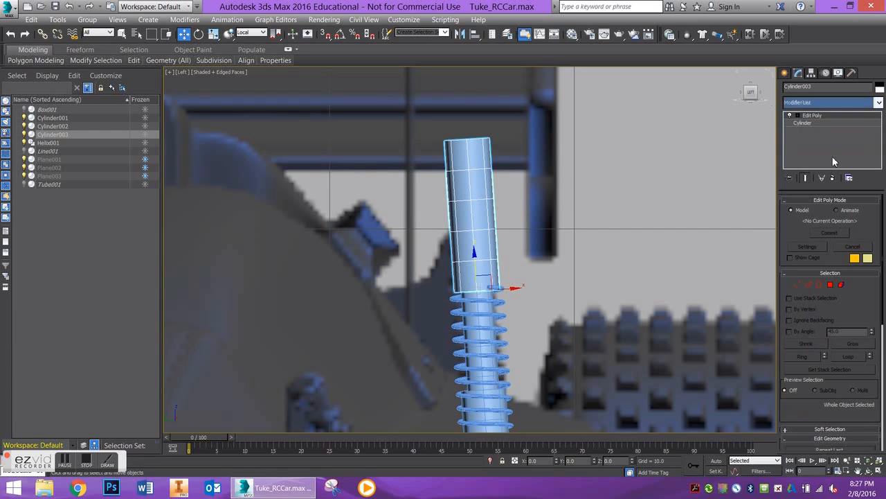
left_click(830, 285)
middle_click_drag(483, 158, 477, 178, "alt")
left_click(474, 146)
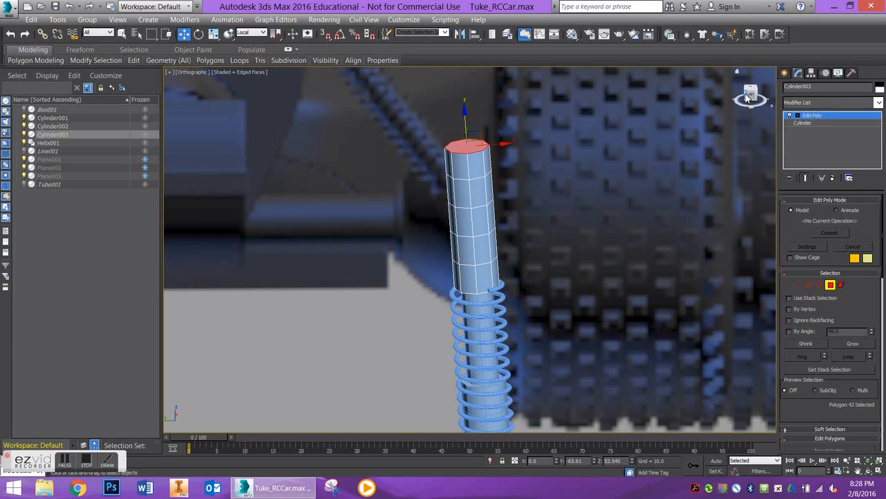
- Try lowering the copied cylinder's top cap along its local axis in the Left view, and undo the moves
left_click(747, 92)
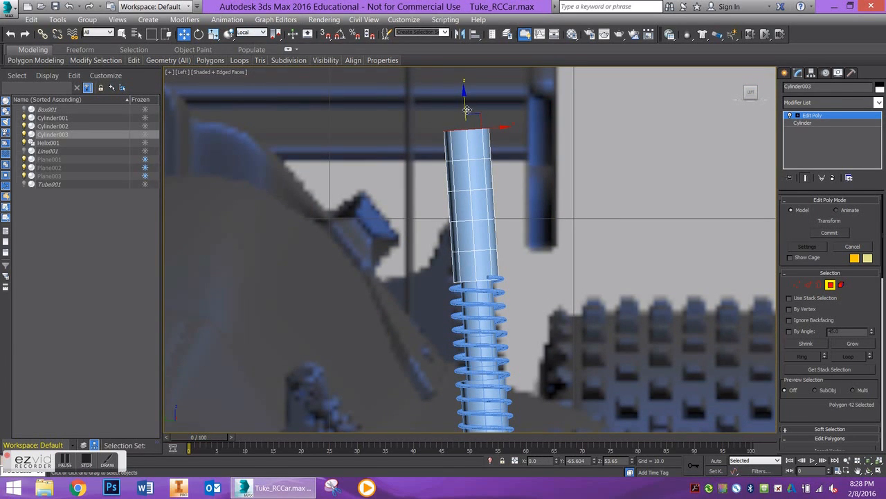
left_click_drag(467, 109, 480, 217)
key("ctrl+z")
left_click(430, 105)
middle_click_drag(450, 129, 454, 141, "alt")
left_click(461, 131)
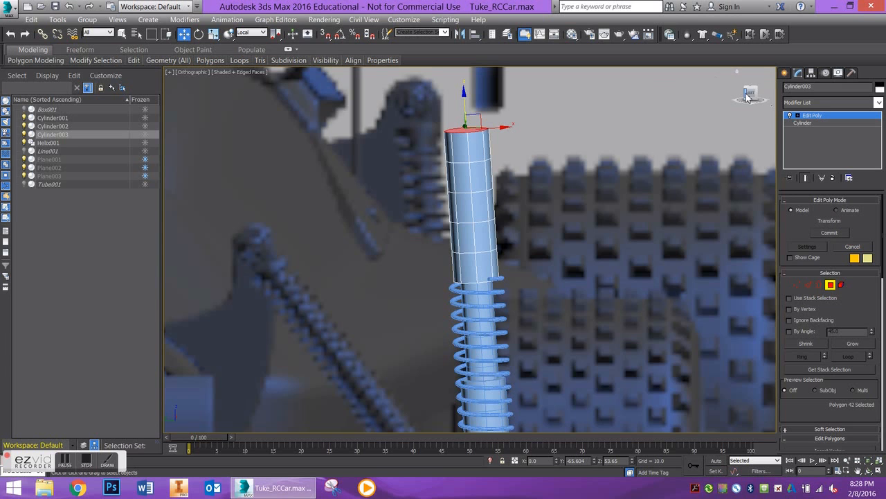
left_click(747, 97)
mouse_move(465, 109)
left_mouse_down()
mouse_move(470, 131)
mouse_move(465, 112)
left_mouse_up()
key("ctrl+z")
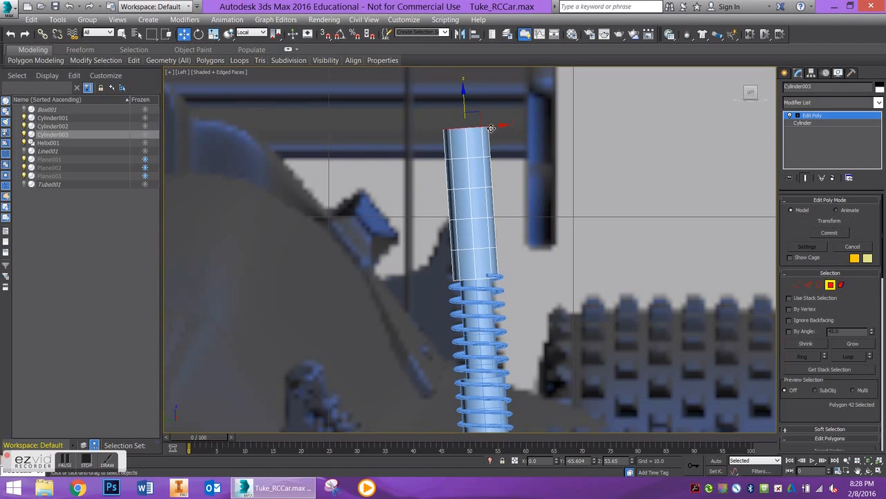
- Remove the Edit Poly modifier from the copied cylinder and set its height segments to 1
left_click(831, 286)
left_click(798, 124)
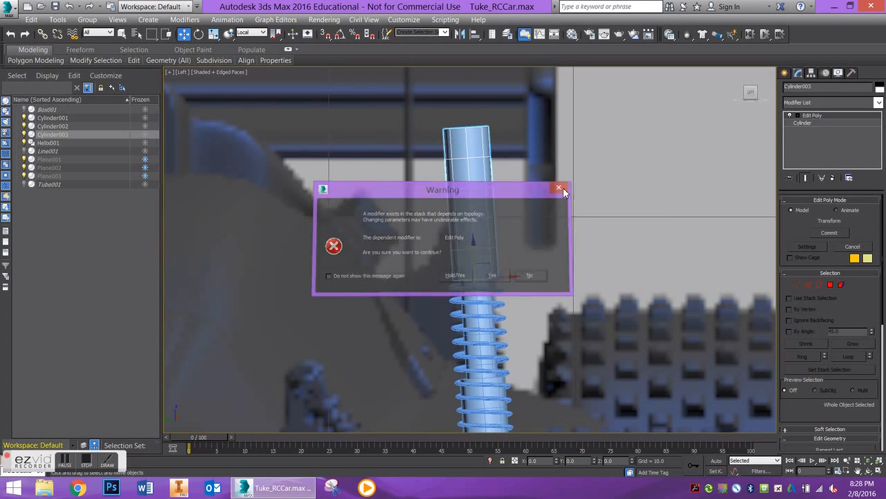
left_click(562, 187)
left_click(834, 178)
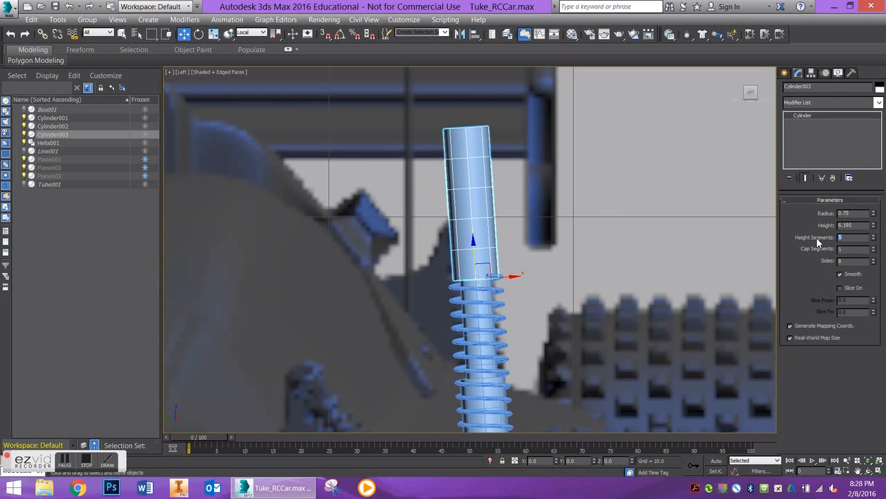
type("1")
key("Return")
- Add Edit Poly to the single-segment cylinder copy and select its top cap polygon
left_click(820, 102)
key("e")
key("e")
key("e")
key("e")
key("Return")
left_click(831, 284)
middle_click_drag(459, 172, 471, 131, "alt")
left_click(471, 131)
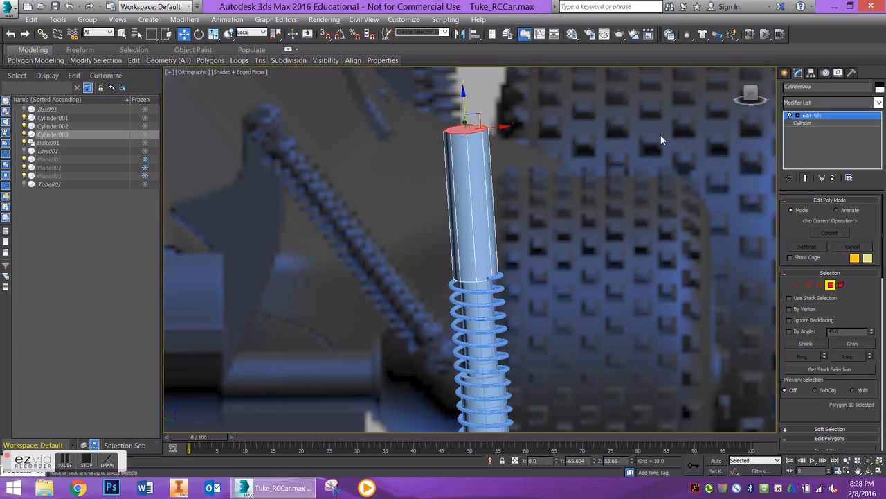
- Lower the selected top cap along its local axis in the Left view to form a short collar above the spring
left_click(755, 93)
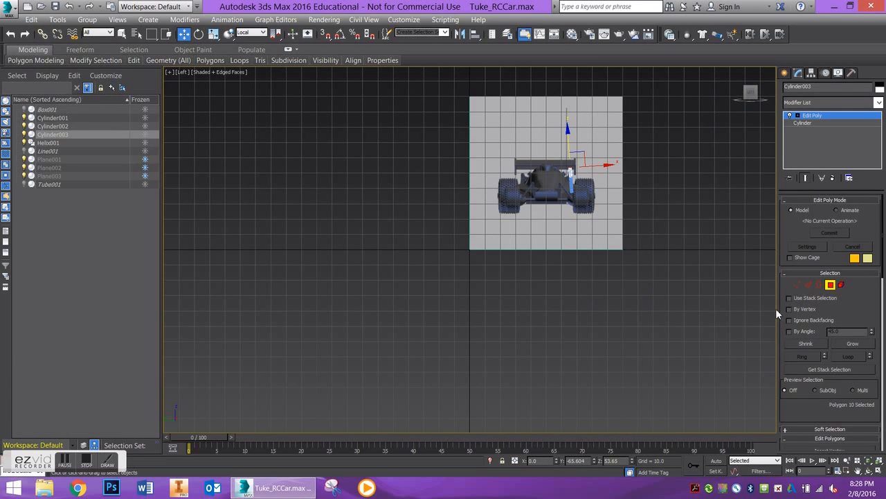
key("z")
scroll(649, 327, "down", 10)
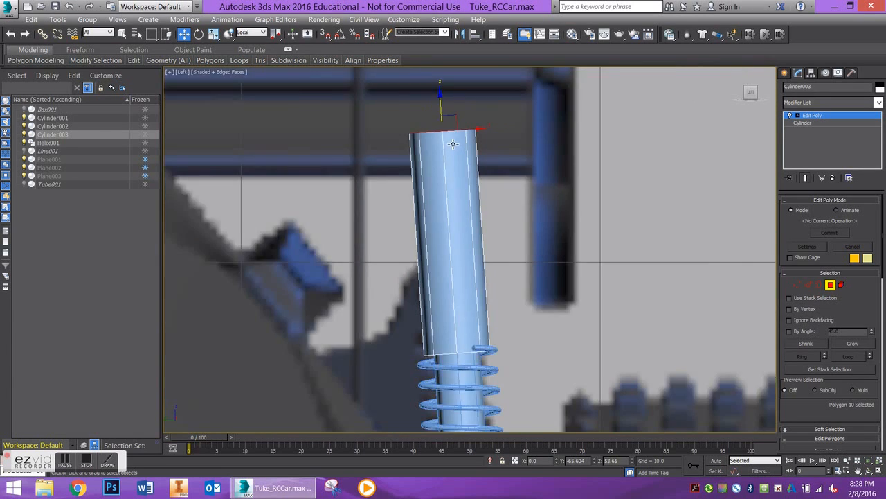
left_click_drag(448, 118, 455, 185)
scroll(454, 186, "up", 6)
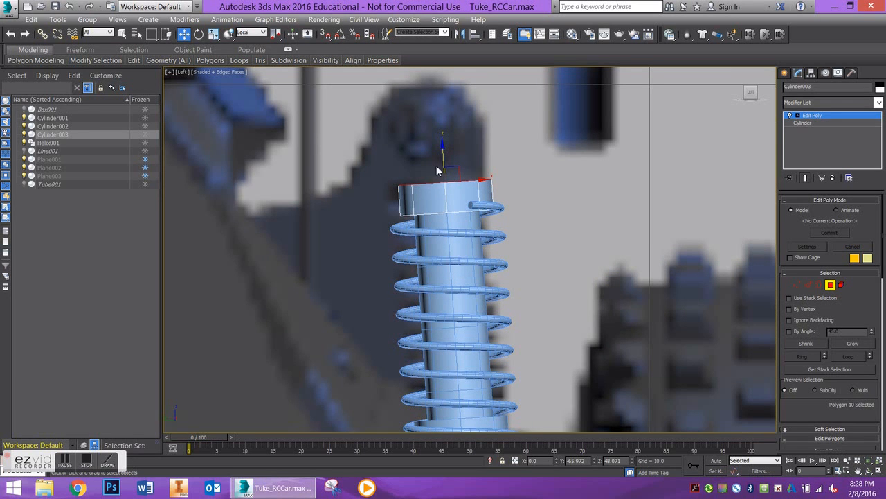
left_click_drag(444, 165, 444, 167)
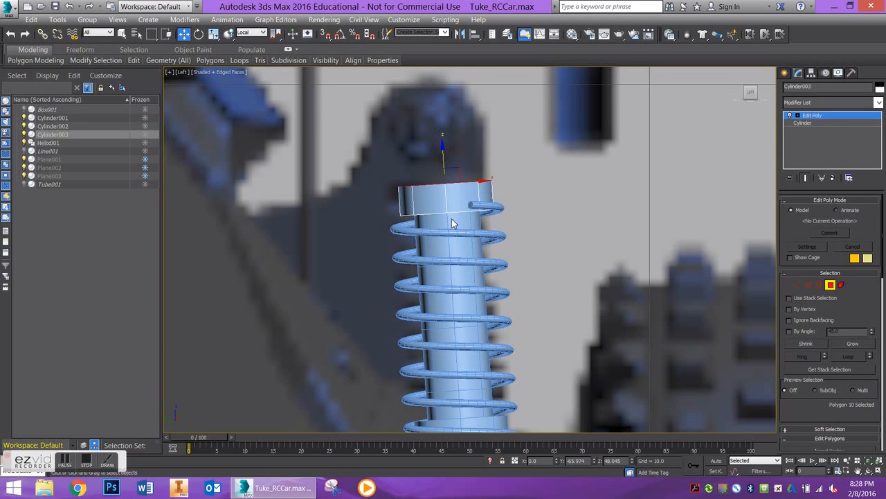
- Select both cap polygons of the collar and bevel them with a height of 0.154 and an outline of about -0.2
middle_click_drag(432, 191, 435, 171, "alt")
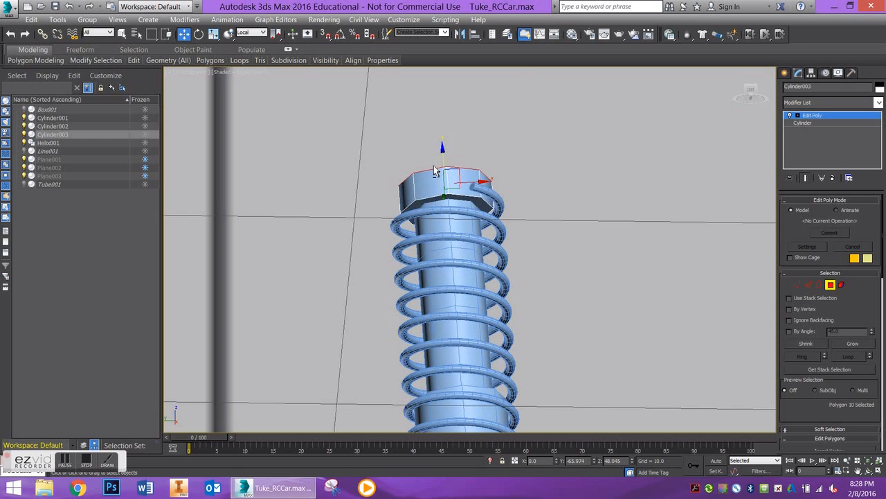
left_click(433, 205, "ctrl")
middle_click_drag(433, 204, 437, 224, "alt")
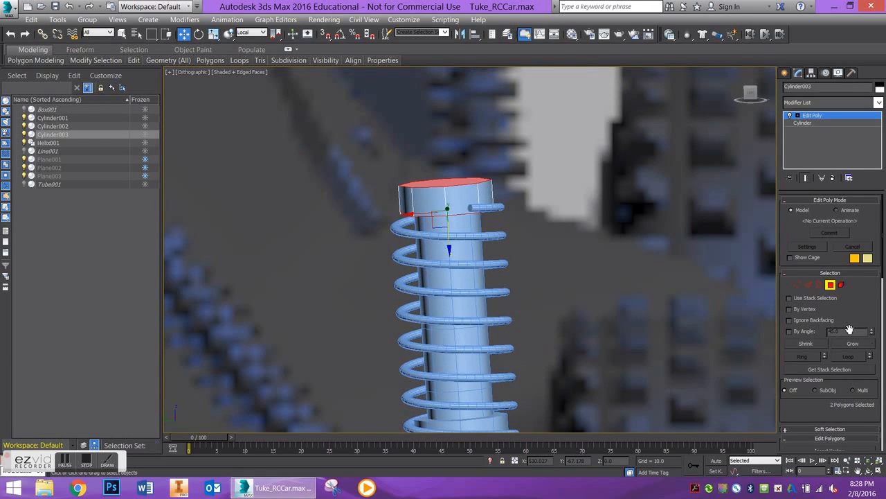
scroll(839, 319, "down", 5)
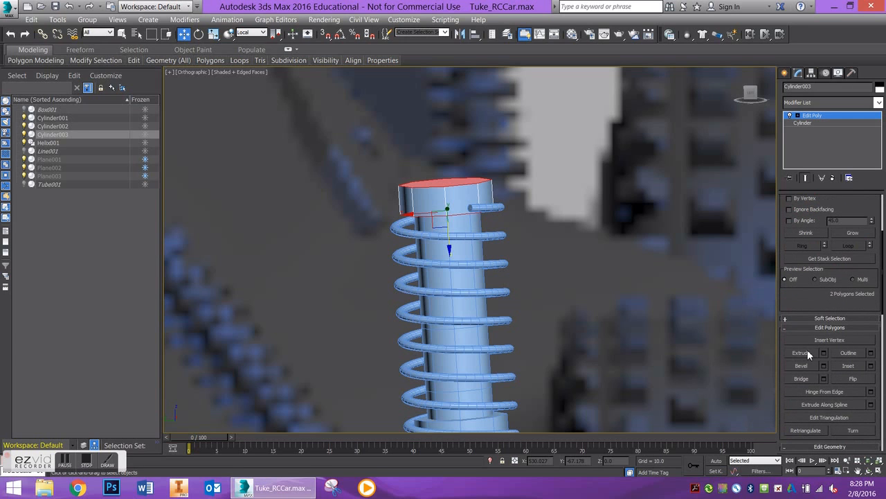
left_click(824, 365)
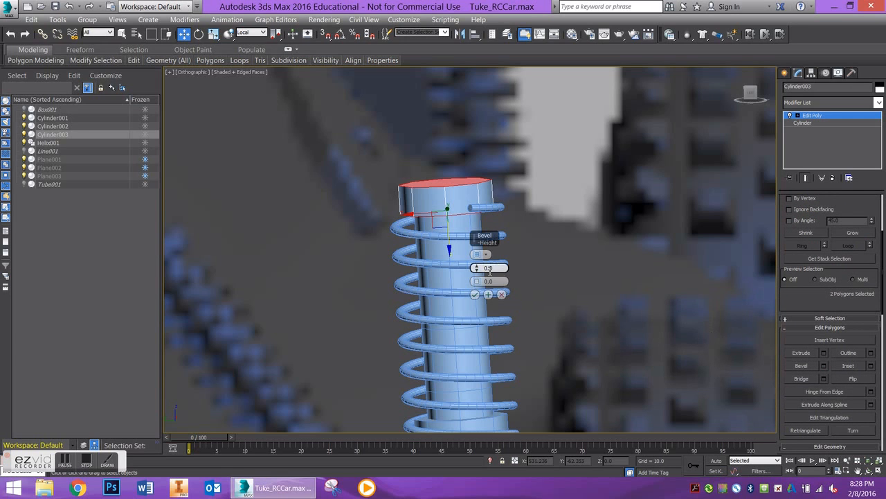
mouse_move(477, 270)
left_mouse_down()
mouse_move(477, 298)
mouse_move(477, 285)
left_mouse_up()
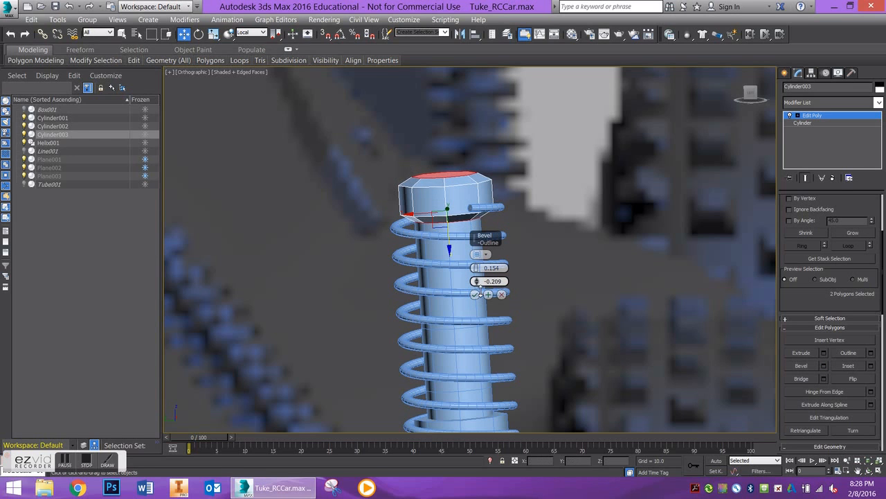
- Refine the collar's bevel to height 0.135 and outline -0.193, leave the polygon level and deselect the collar
scroll(450, 219, "up", 2)
scroll(450, 219, "up", 4)
scroll(444, 222, "up", 3)
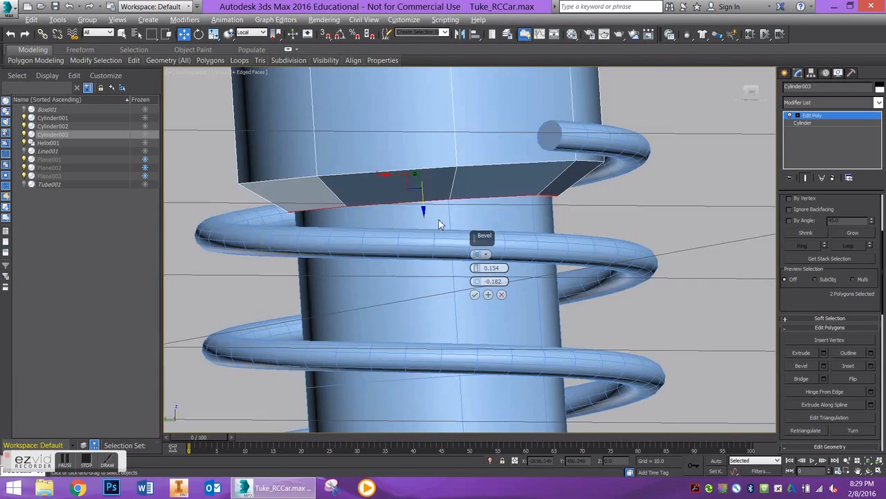
middle_click_drag(439, 203, 449, 222, "alt")
middle_click_drag(470, 259, 463, 257, "alt")
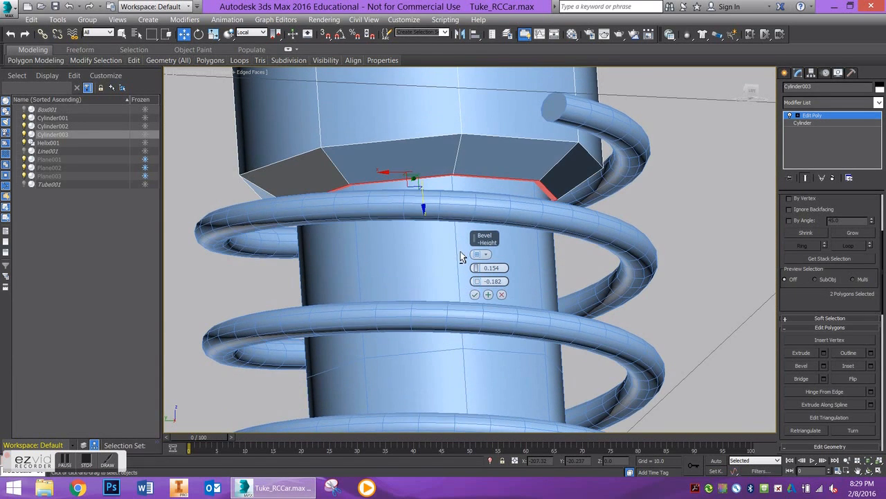
left_click_drag(477, 284, 477, 280)
mouse_move(477, 186)
middle_mouse_down("alt")
mouse_move(487, 241)
mouse_move(472, 186)
middle_mouse_up("alt")
scroll(482, 212, "down", 5)
left_click_drag(481, 270, 481, 273)
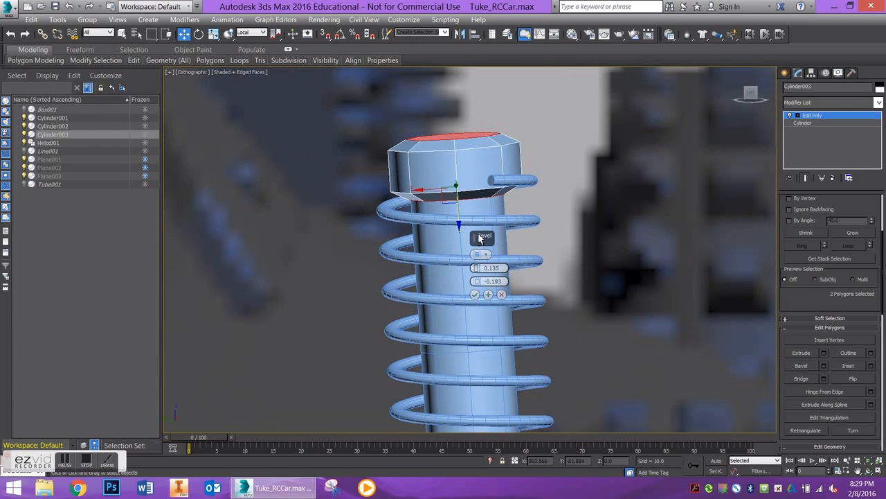
left_click(807, 116)
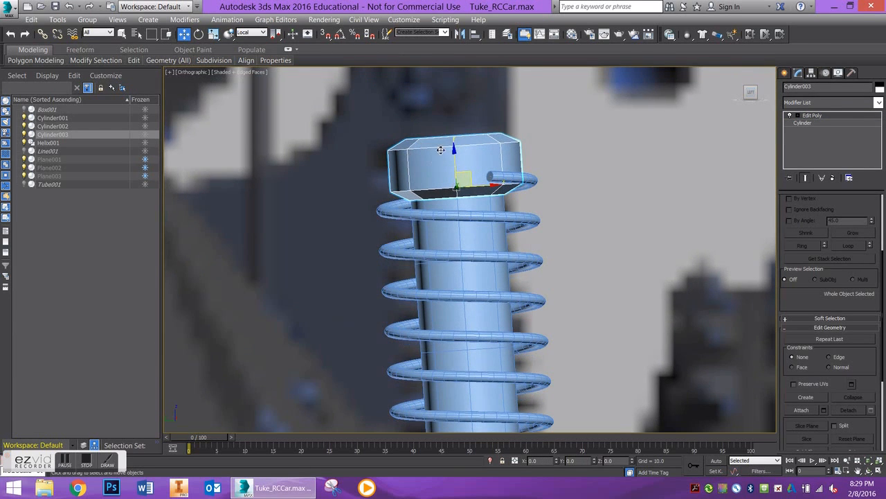
left_click_drag(435, 138, 399, 217)
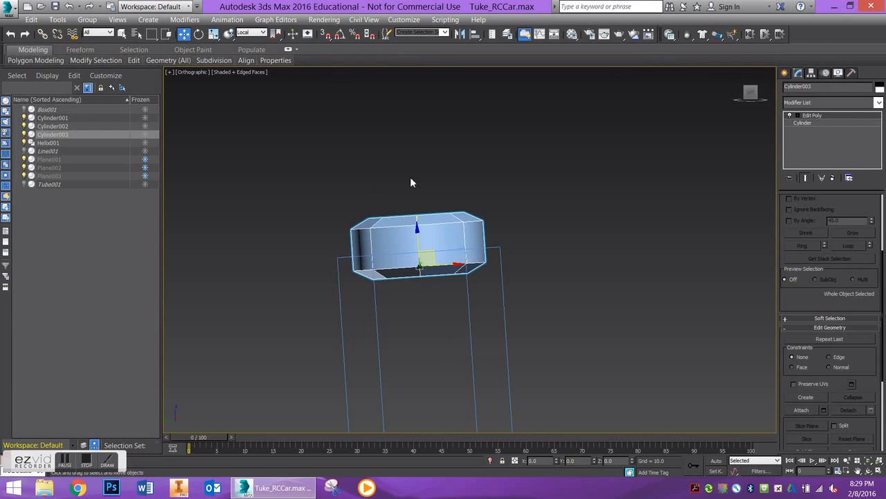
left_click(411, 182)
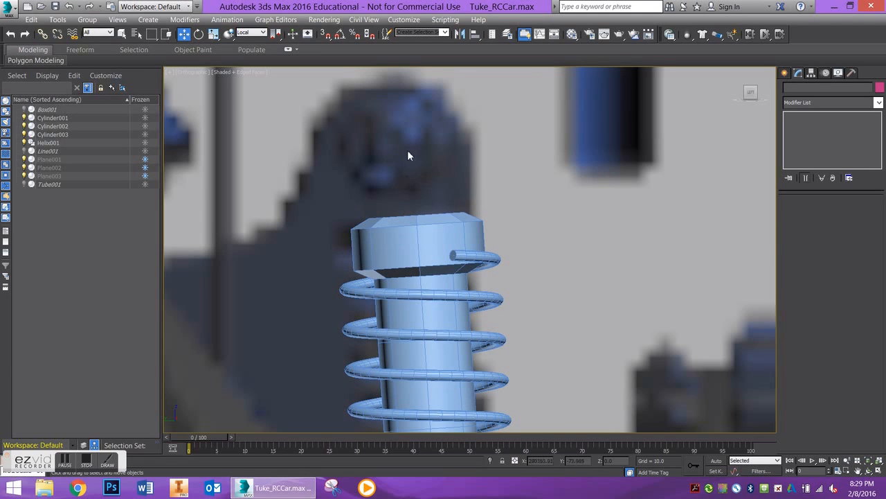
- Copy the collar rotated -90 degrees about its local X axis, using the Local coordinate system and angle snap
scroll(385, 155, "down", 10)
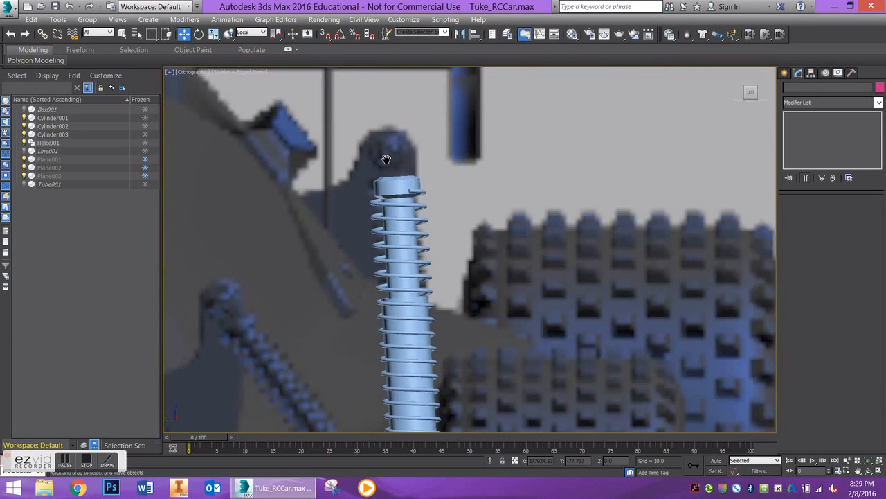
scroll(380, 163, "up", 5)
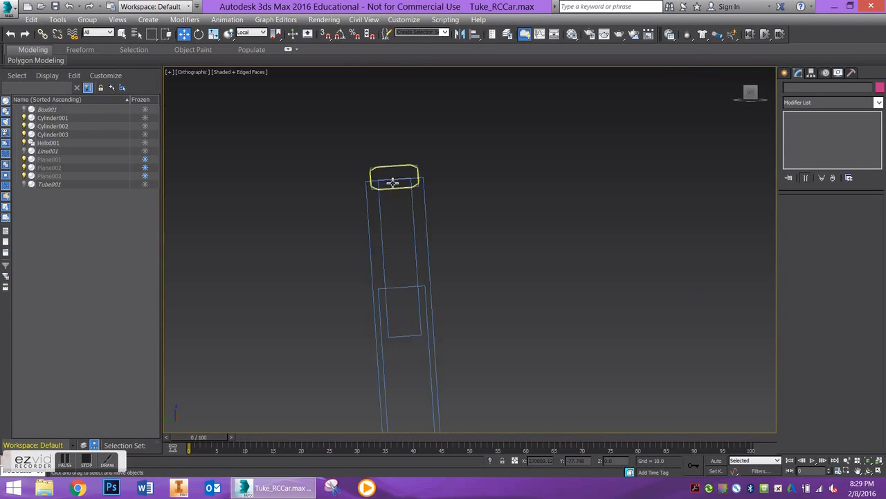
left_click(394, 176)
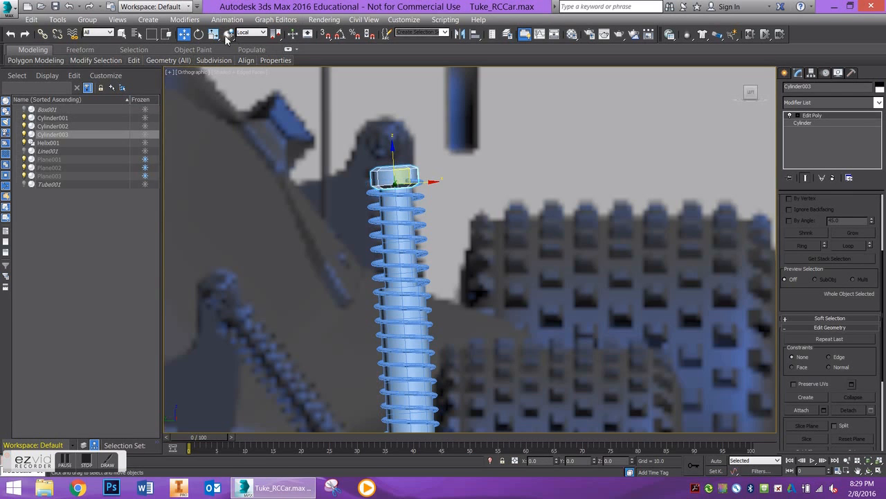
left_click(199, 34)
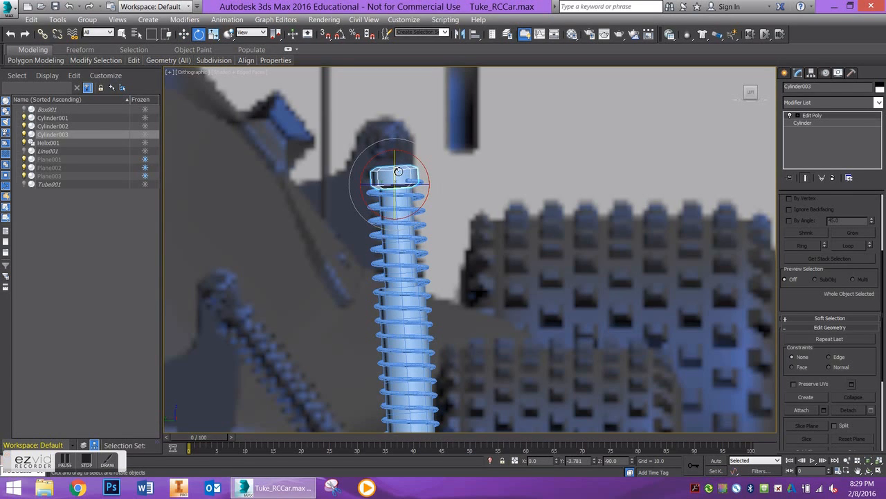
left_click(262, 33)
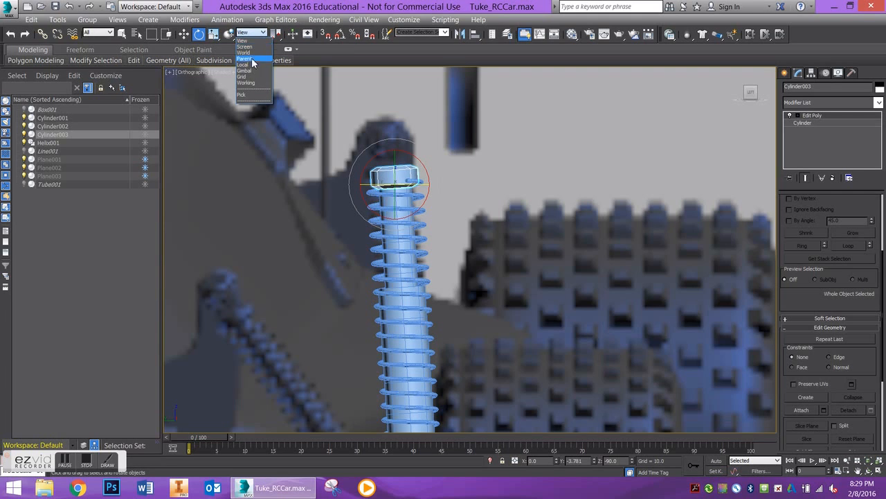
left_click(247, 64)
left_click_drag(398, 197, 396, 115)
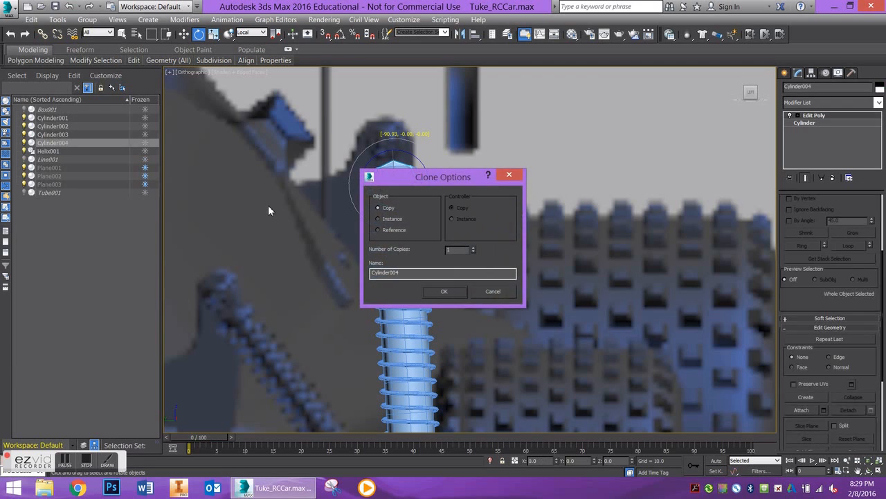
left_click(493, 292)
left_click(340, 34)
mouse_move(414, 174)
left_mouse_down()
mouse_move(398, 188)
mouse_move(386, 140)
mouse_move(385, 152)
left_mouse_up()
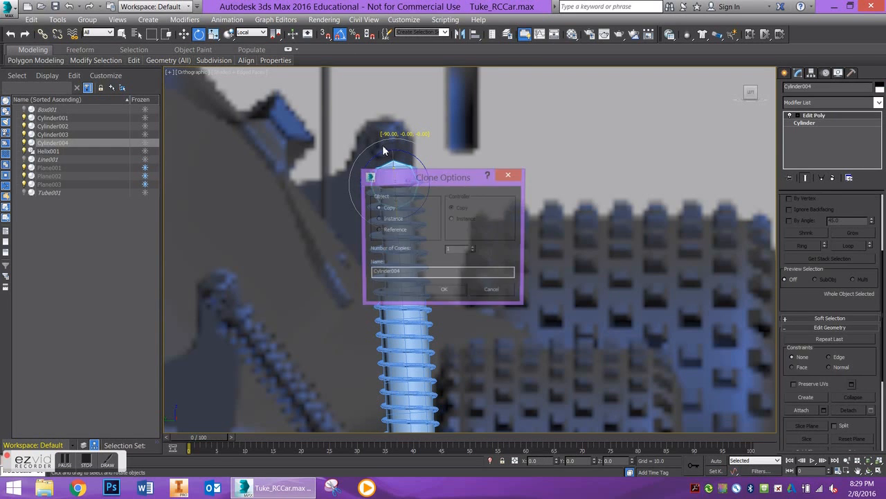
left_click(445, 295)
- Move the rotated copy up above the collar, over the round mounting eye in the reference image
key("w")
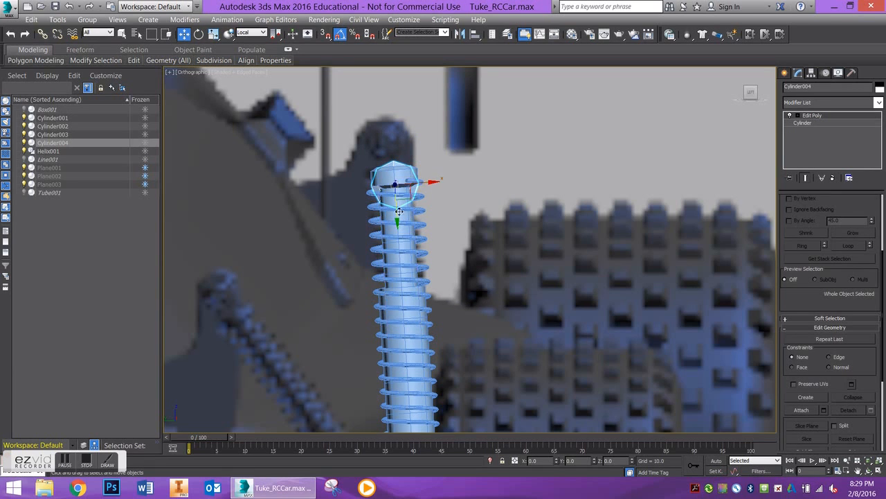
left_click_drag(399, 228, 399, 182)
scroll(394, 138, "up", 3)
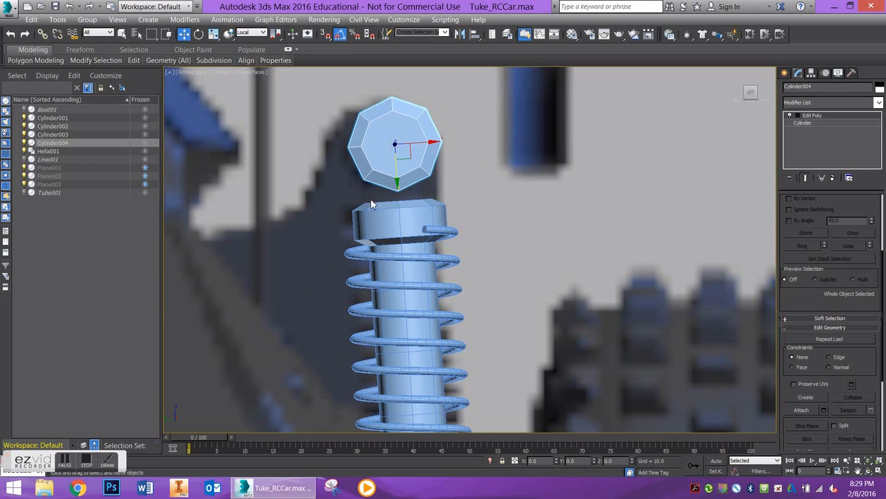
- Shift the whole rotated copy along its axis in the Front view to centre it over the shock shaft
left_click(798, 116)
left_click(823, 145)
middle_click_drag(395, 156, 608, 184, "alt")
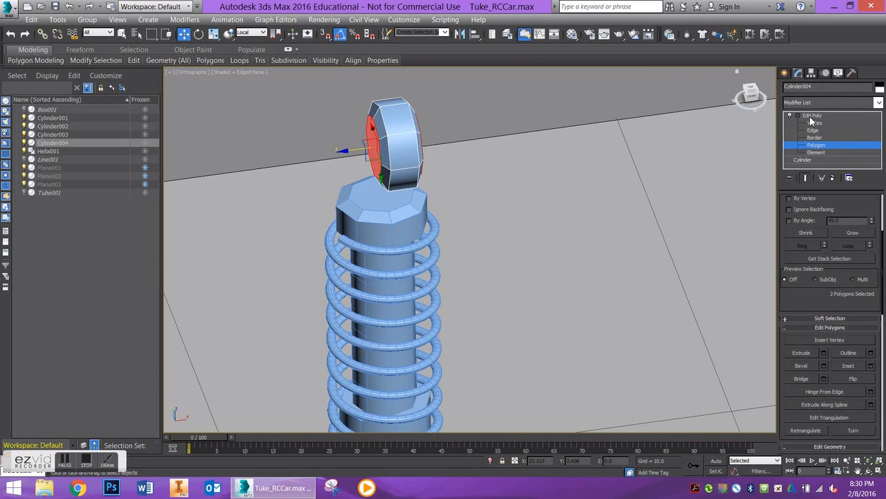
left_click(812, 115)
left_click(751, 96)
key("f")
left_click_drag(412, 132, 399, 135)
middle_click_drag(327, 135, 411, 174, "alt")
- Inset the two flat face polygons of the mounting eye by 0.064
left_click(815, 144)
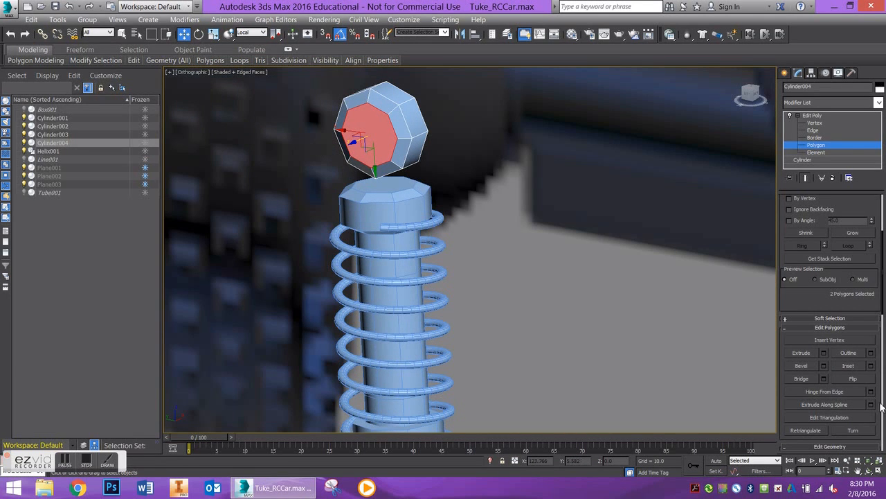
left_click(872, 367)
left_click_drag(477, 267, 478, 265)
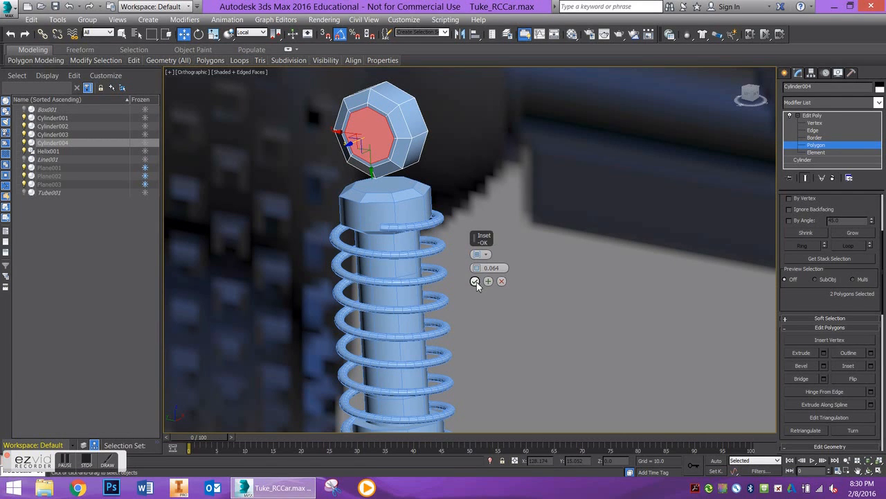
left_click(477, 282)
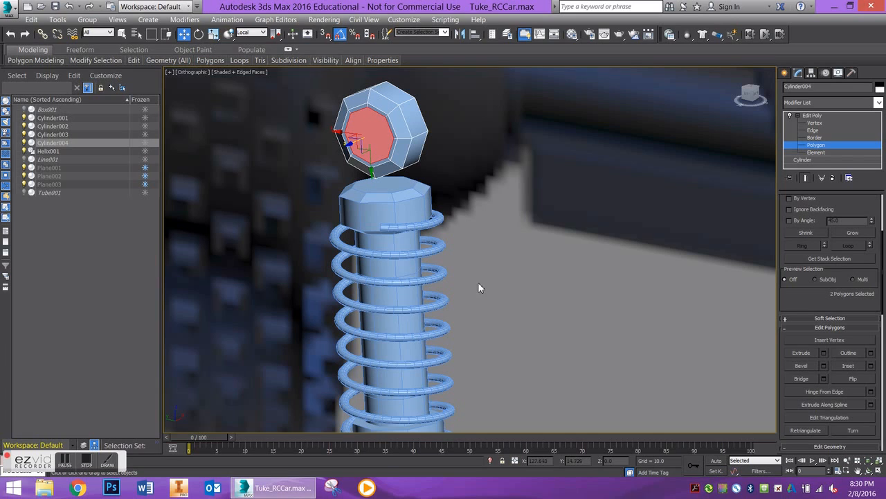
- Extrude the inset face polygons inward to recess both sides of the mounting eye
left_click(801, 353)
left_click_drag(374, 140, 375, 143)
middle_click_drag(417, 145, 520, 177, "alt")
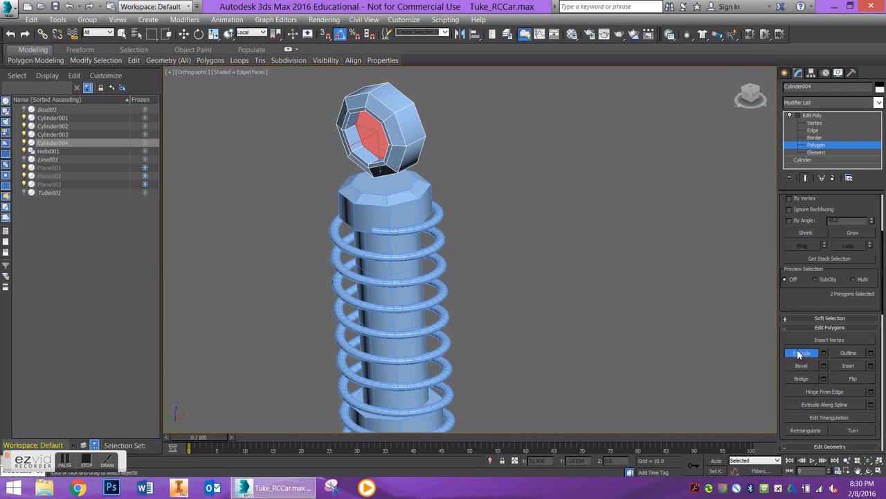
key("w")
middle_click_drag(443, 192, 398, 122, "alt")
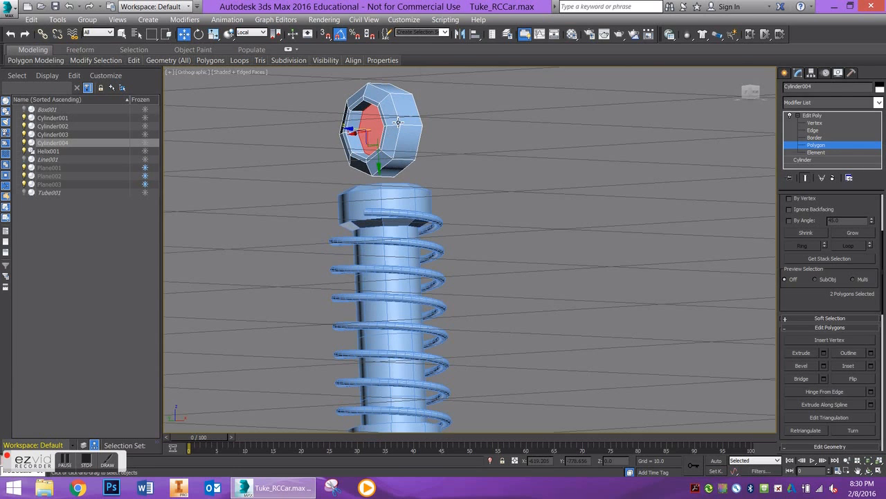
- Select the two rim polygons on the underside of the mounting eye and start Extrude on them in the Left view
left_click(395, 172)
middle_click_drag(385, 189, 354, 151, "alt")
left_click(369, 173)
middle_click_drag(370, 179, 383, 186, "alt")
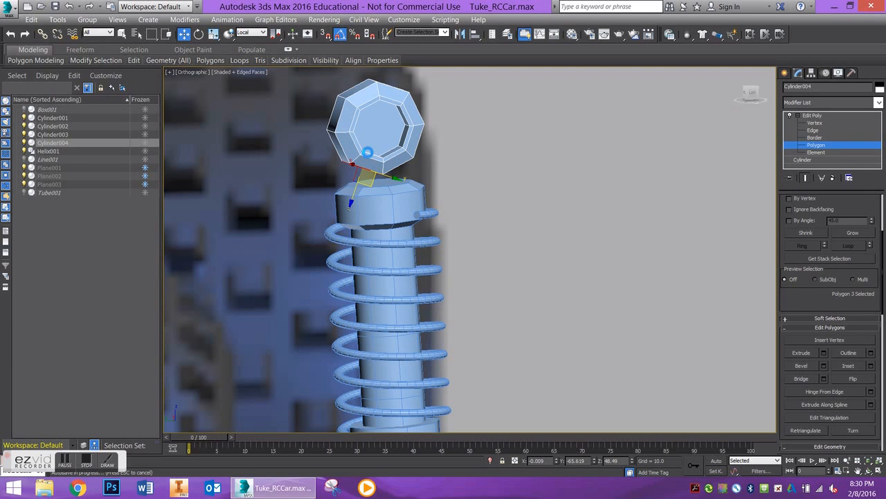
middle_click_drag(372, 157, 413, 194, "alt")
left_click(403, 164, "ctrl")
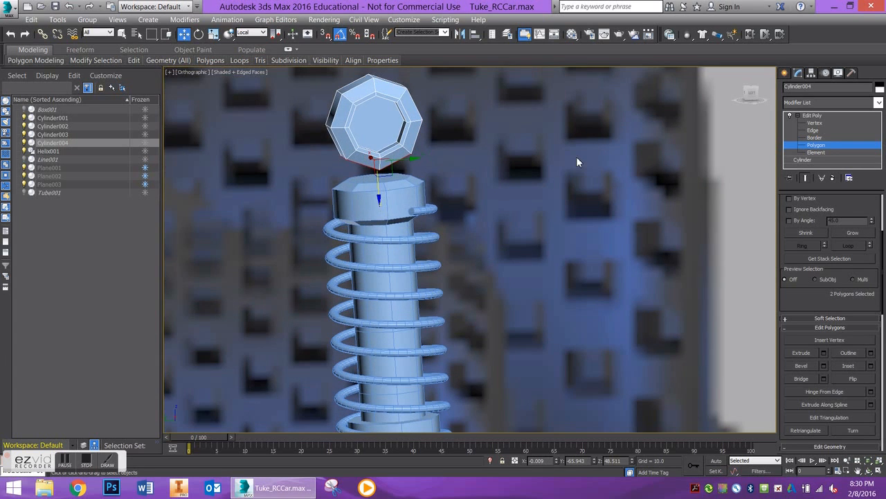
left_click(751, 96)
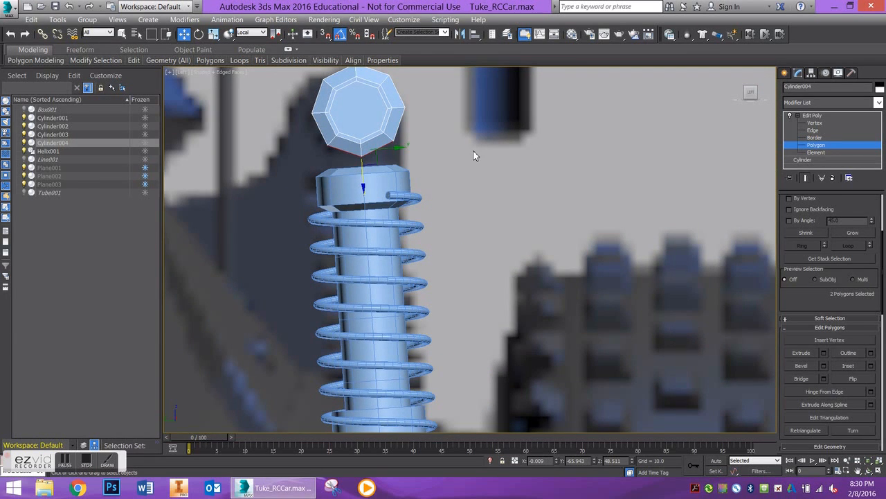
left_click(802, 353)
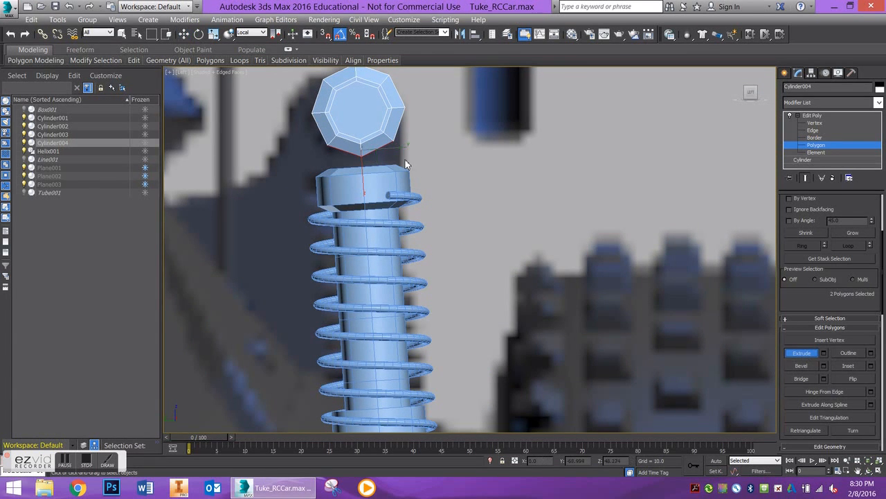
- Try extruding the mounting eye's underside polygons in the Left view, and undo the attempts
left_click_drag(369, 154, 369, 151)
key("ctrl+z")
key("ctrl+z")
left_click(369, 151)
key("ctrl+z")
- Extrude the two underside polygons down to the collar to form a neck below the mounting eye
middle_click_drag(371, 168, 371, 156, "alt")
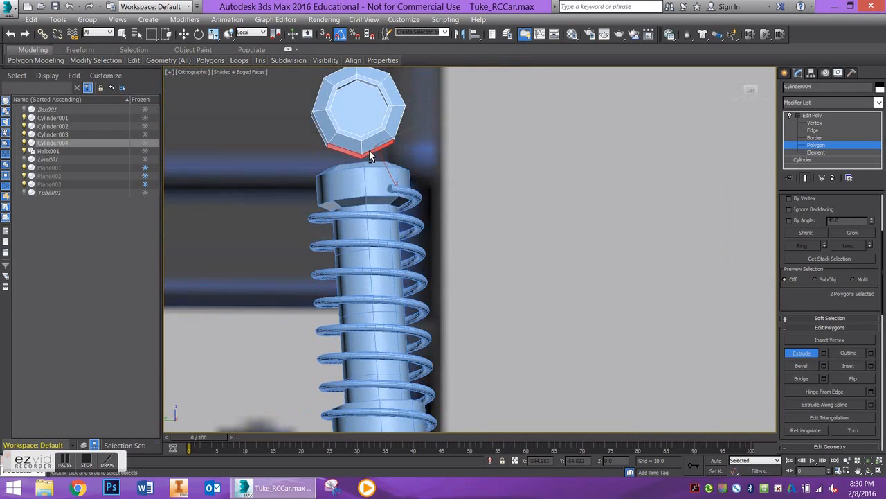
left_click_drag(376, 151, 376, 126)
middle_click_drag(376, 126, 378, 197, "alt")
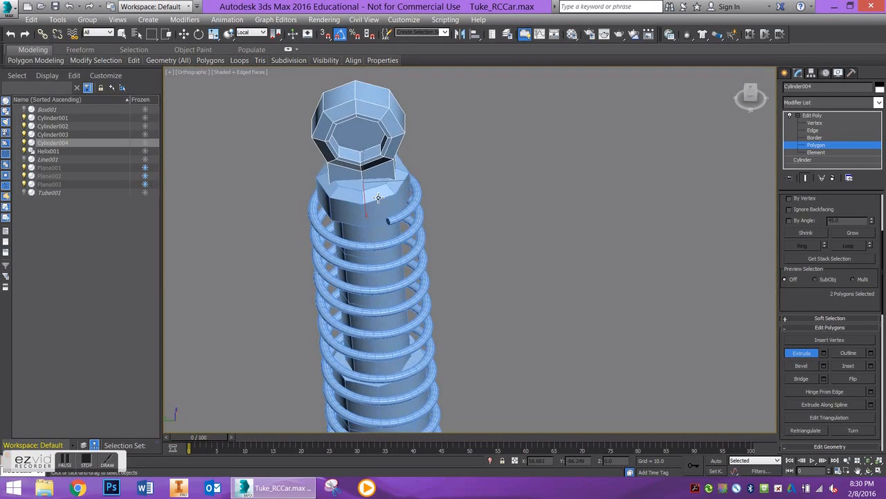
key("w")
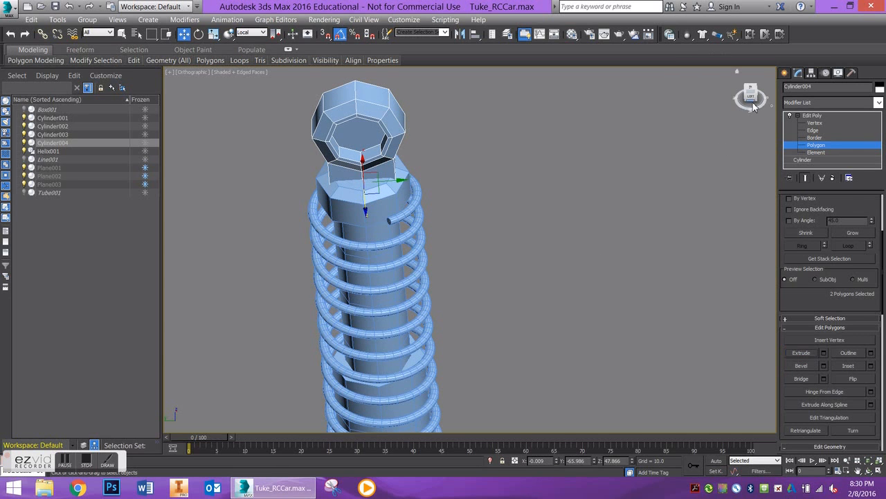
- Try scaling all of the mounting eye's polygons in the Left view, and undo back to before the neck extrusion
left_click(752, 97)
middle_click_drag(455, 97, 487, 185)
scroll(487, 189, "down", 2)
scroll(482, 182, "up", 2)
left_click_drag(326, 118, 454, 243)
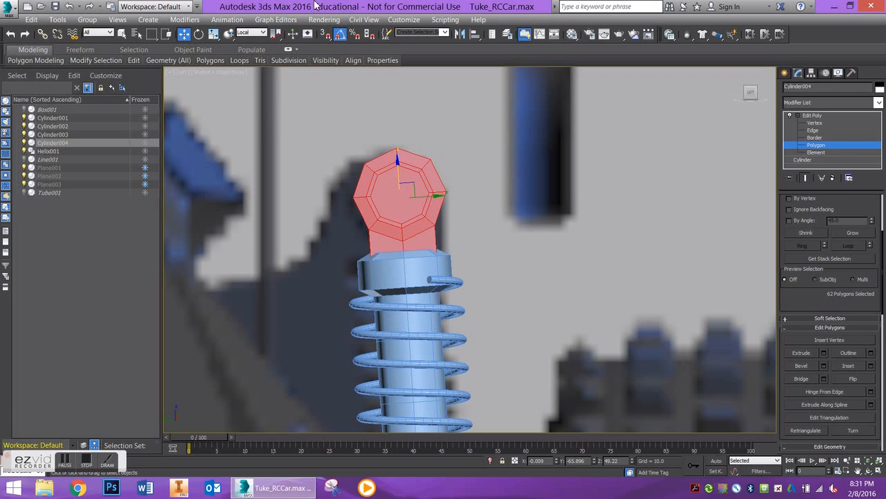
left_click(214, 34)
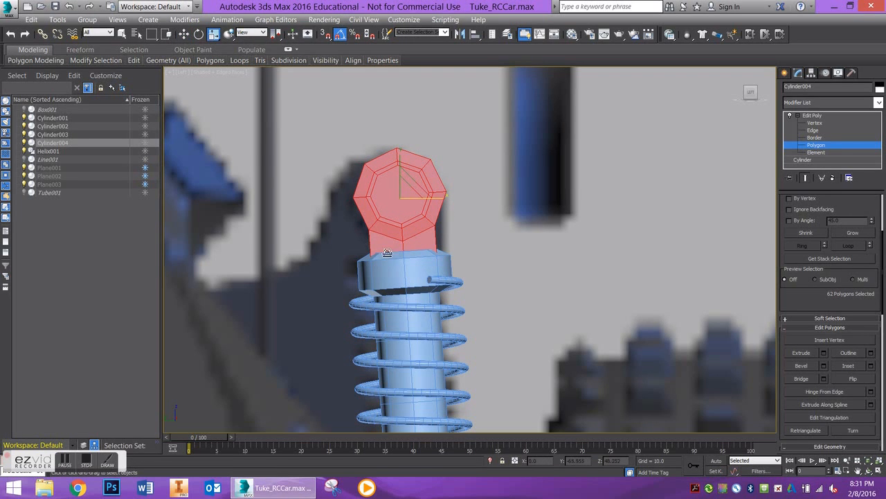
left_click_drag(404, 191, 403, 201)
middle_click_drag(393, 216, 398, 266, "alt")
key("ctrl+z")
key("ctrl+z")
key("ctrl+z")
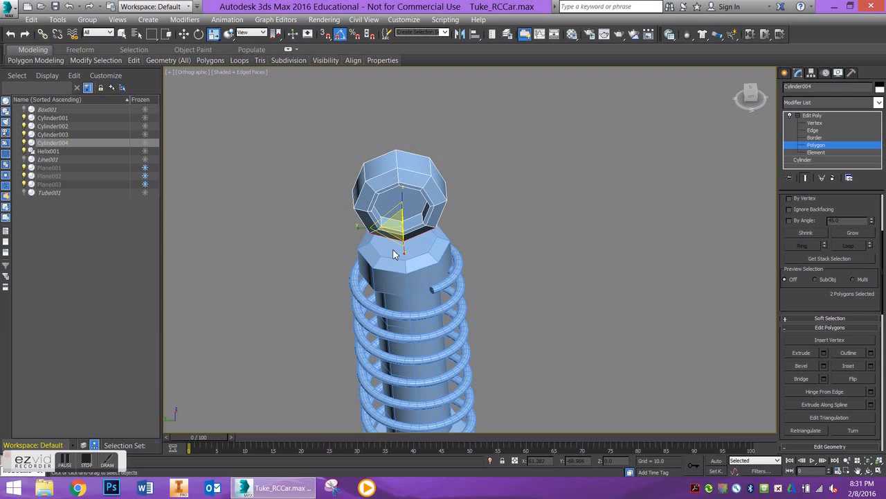
- Clear the selection of the mounting eye's underside polygons and leave polygon editing
middle_click_drag(398, 248, 396, 233, "alt")
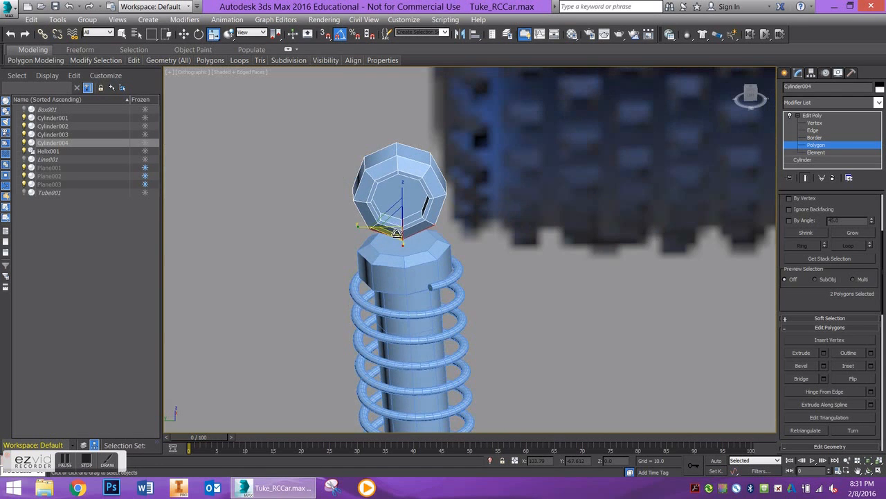
left_click(410, 256)
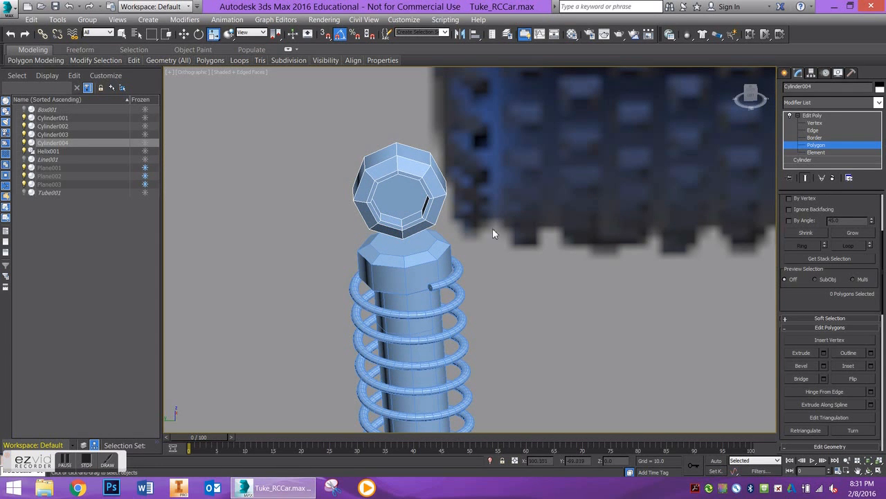
key("w")
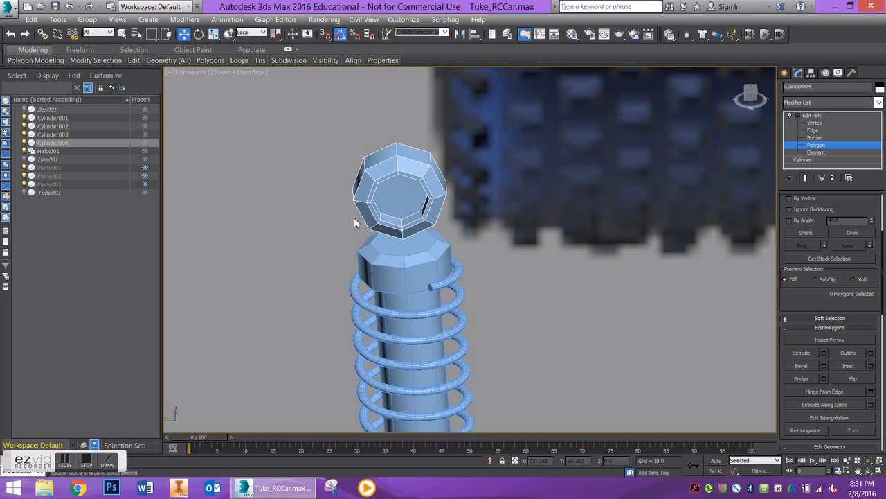
left_click(813, 115)
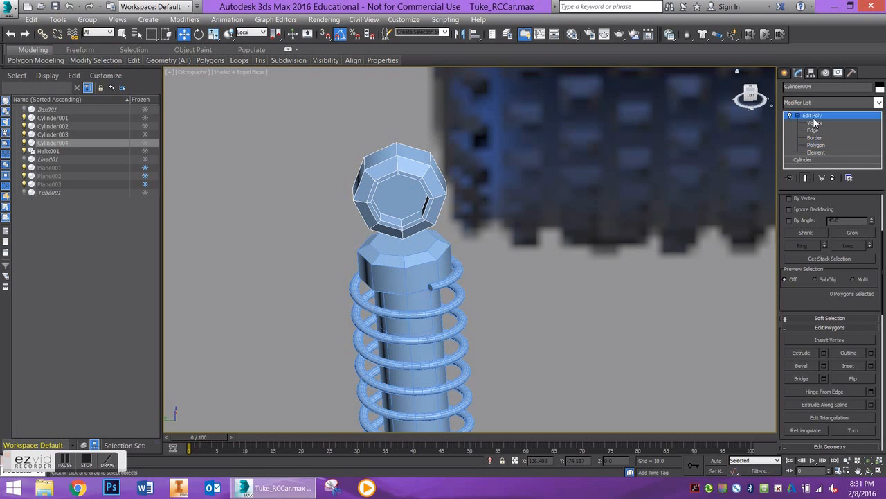
- Try scaling the collar's top and bottom end polygons larger, undo the changes and leave polygon editing
left_click(424, 248)
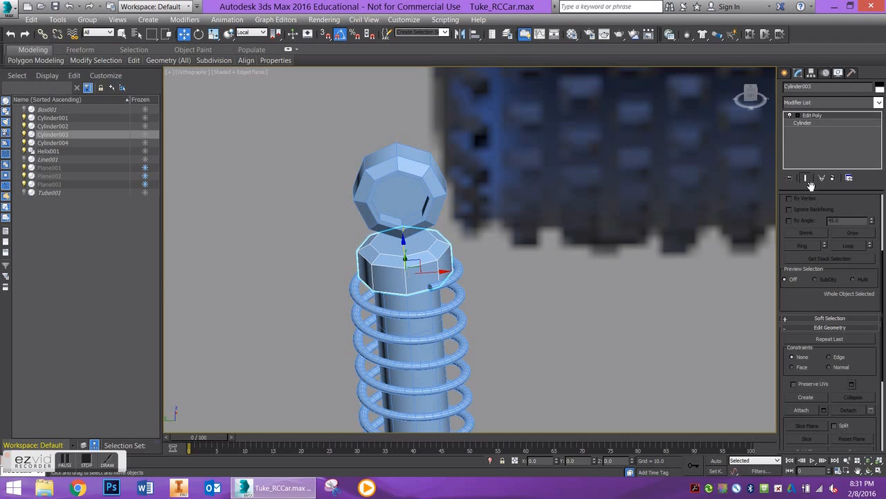
left_click(798, 115)
left_click(815, 145)
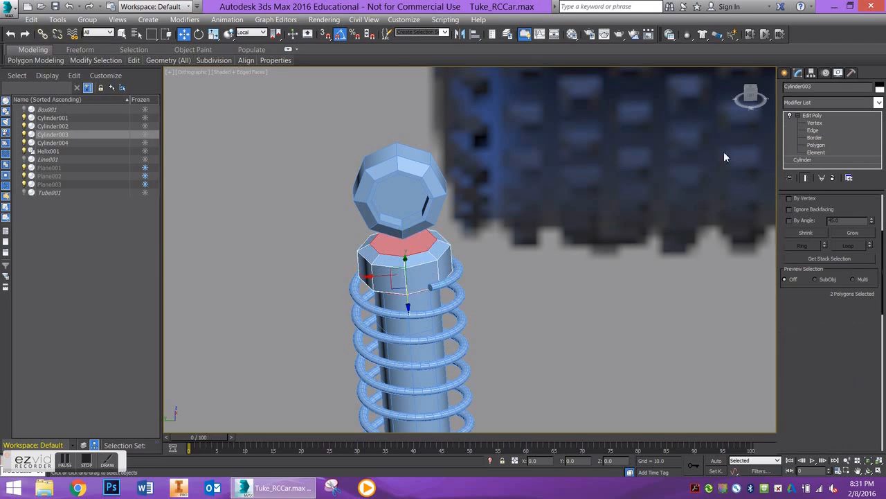
left_click(215, 36)
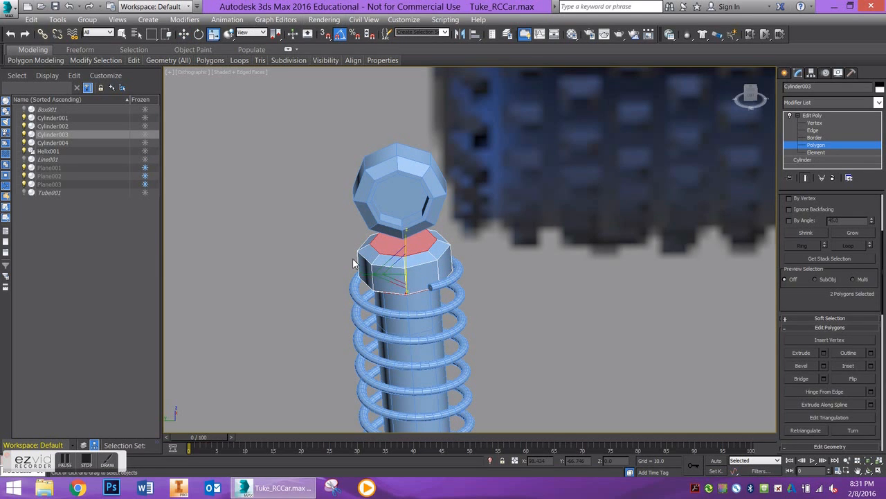
left_click_drag(407, 272, 427, 262)
key("w")
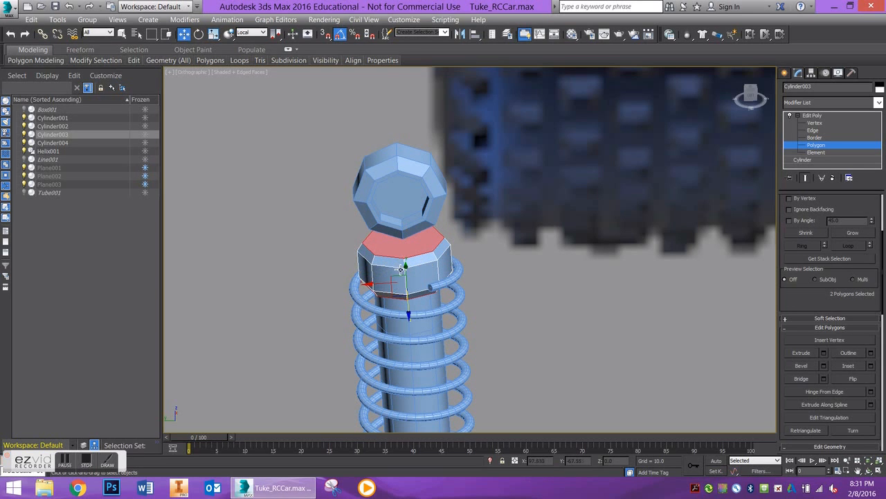
left_click(214, 34)
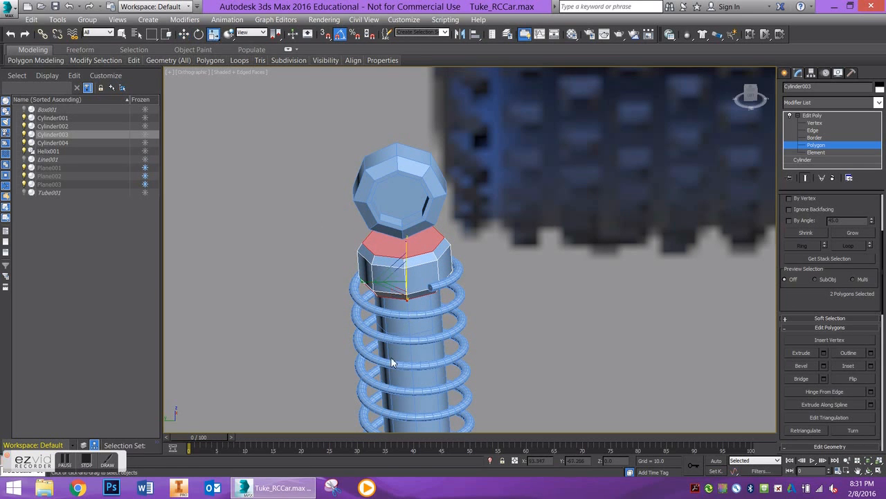
left_click_drag(410, 256, 411, 273)
left_click(445, 244)
left_click(393, 244)
left_click(372, 256, "ctrl")
key("ctrl+z")
key("ctrl+z")
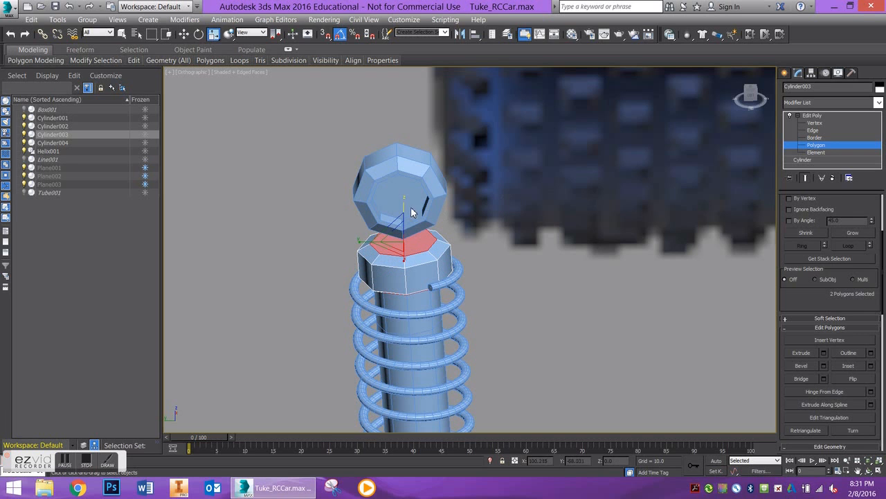
left_click(447, 185)
middle_click_drag(413, 181, 414, 198, "alt")
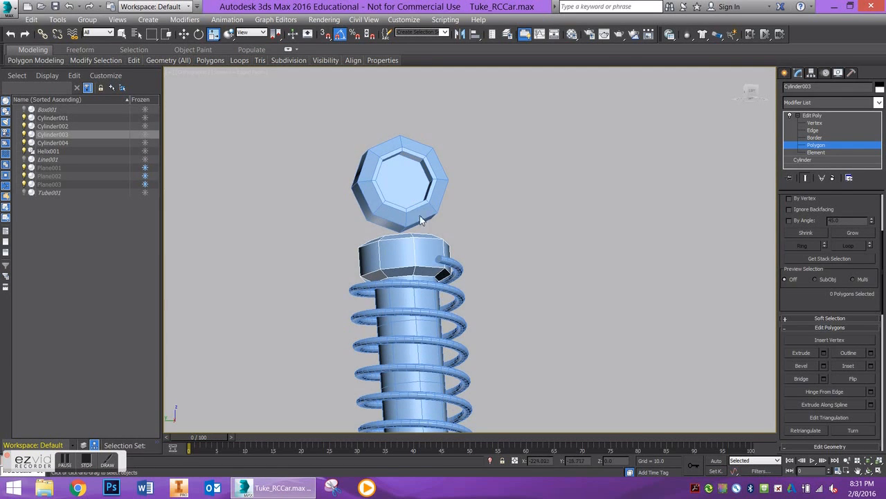
left_click(812, 116)
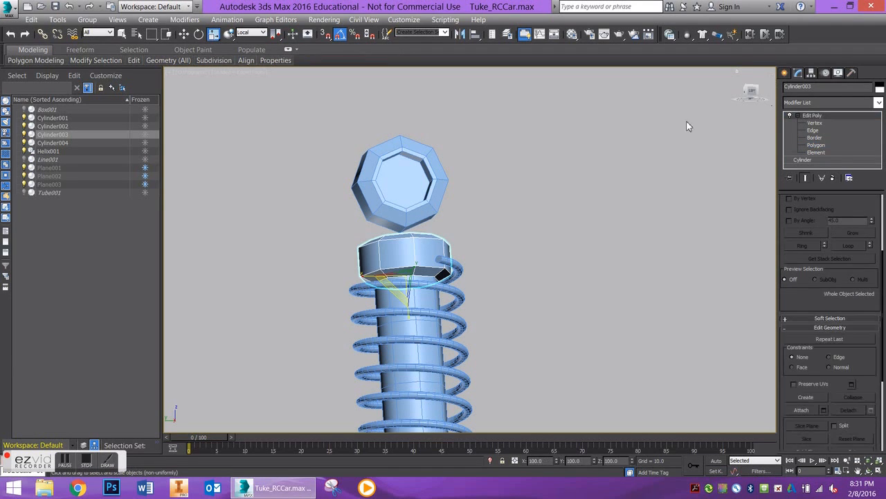
- Select the mounting eye's two underside polygons and extrude them down to the collar to form a neck
left_click(437, 183)
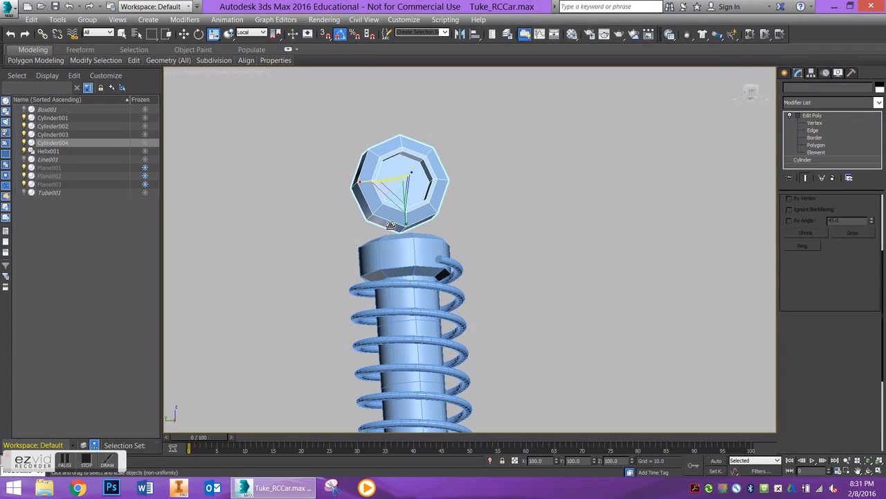
left_click(815, 146)
left_click(403, 226)
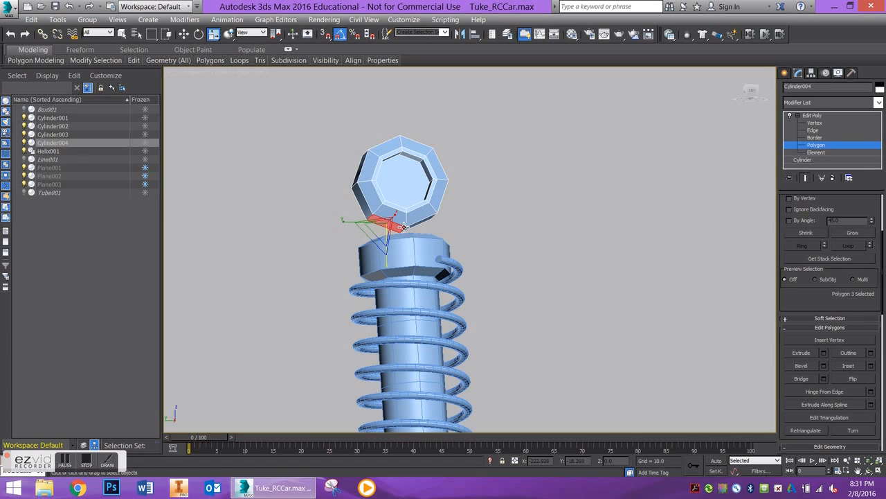
left_click(420, 226, "ctrl")
middle_click_drag(417, 226, 406, 255, "alt")
left_click(748, 99)
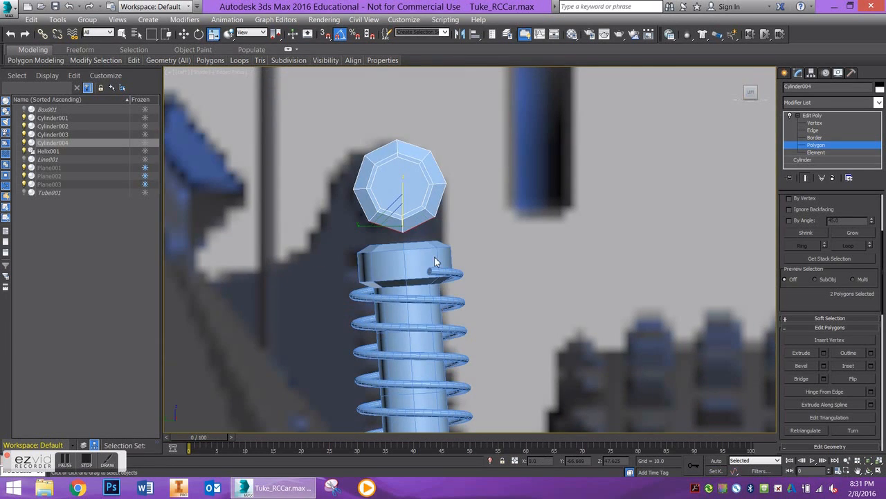
left_click(802, 353)
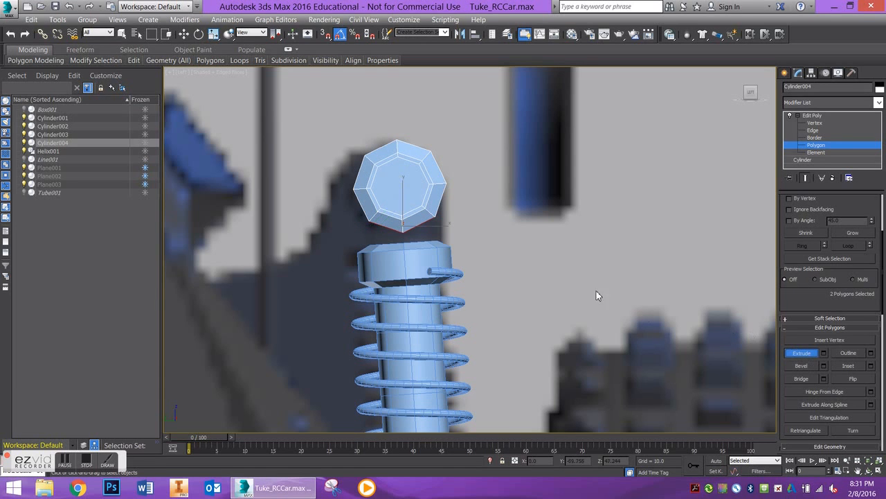
middle_click_drag(472, 239, 457, 225, "alt")
left_click_drag(429, 224, 431, 195)
middle_click_drag(422, 212, 421, 248, "alt")
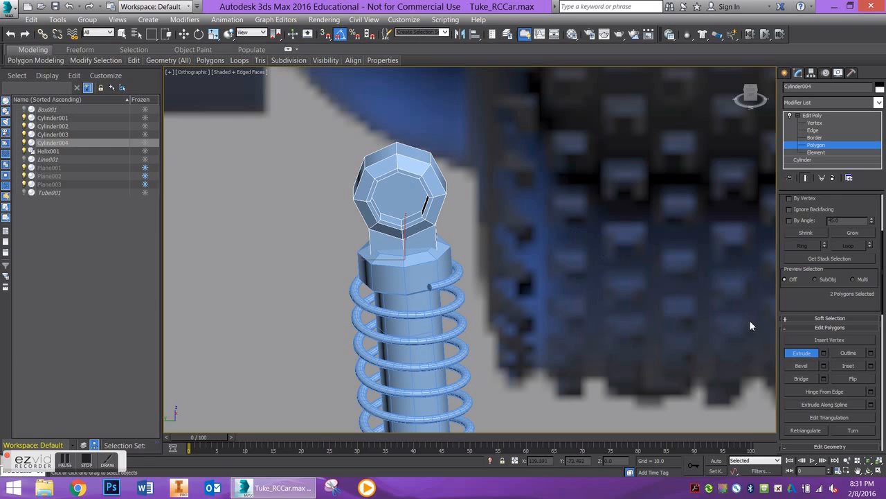
left_click(792, 355)
left_click(542, 312)
- Leave polygon editing on the mounting eye and select the collar below it
scroll(443, 213, "down", 3)
middle_click_drag(443, 213, 442, 165)
scroll(452, 74, "up", 1)
scroll(442, 165, "down", 1)
left_click(438, 162)
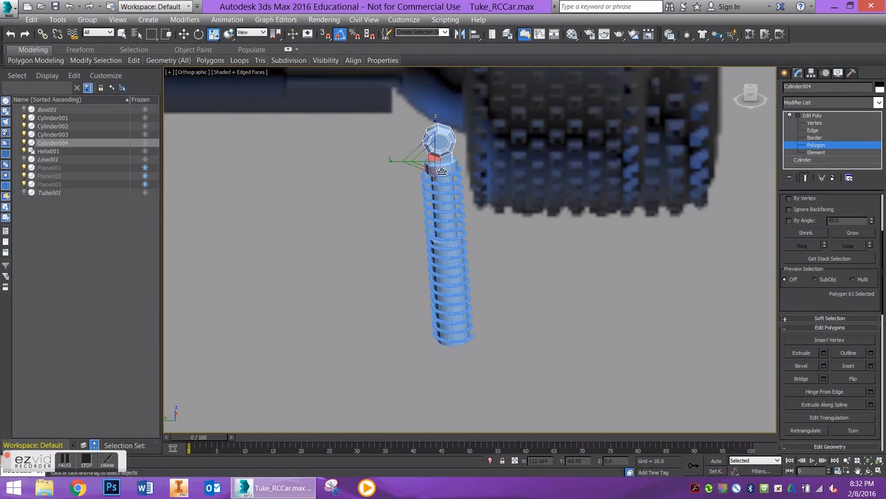
left_click(812, 116)
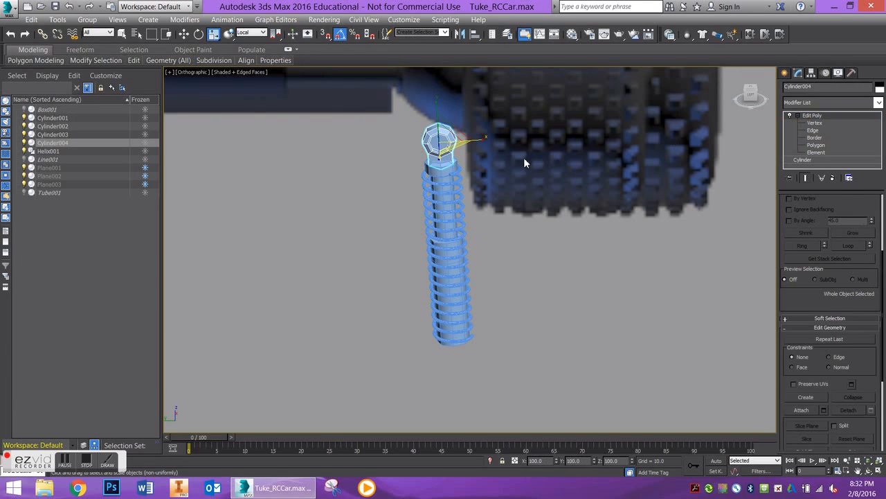
left_click(443, 165)
- Make one copy of the collar in the Left view and place it at the shock's lower end
middle_click_drag(464, 243, 459, 257)
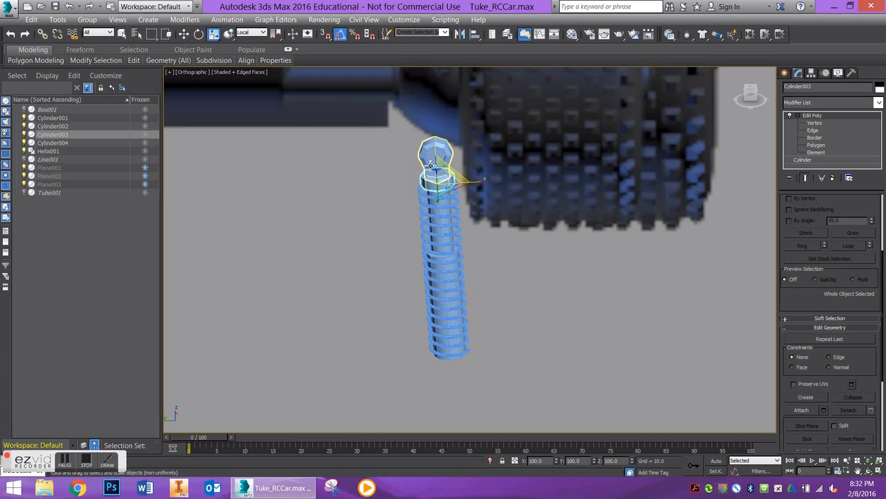
scroll(436, 169, "up", 4)
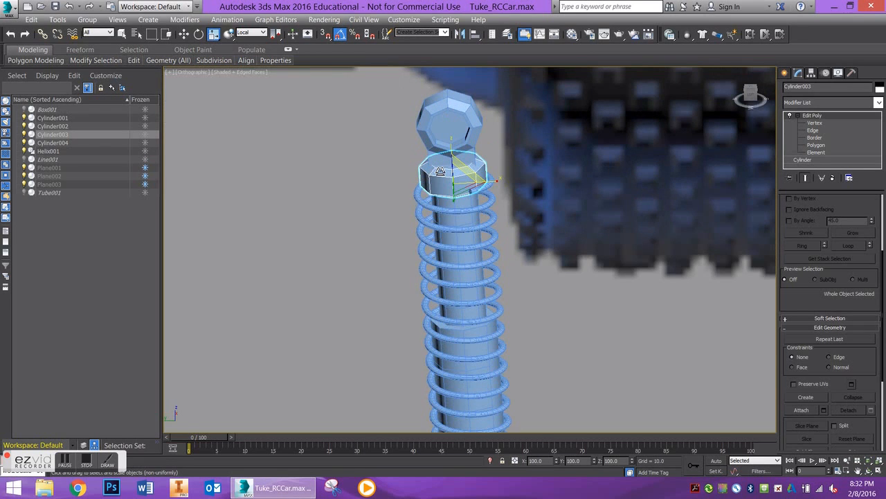
middle_click_drag(435, 179, 416, 161)
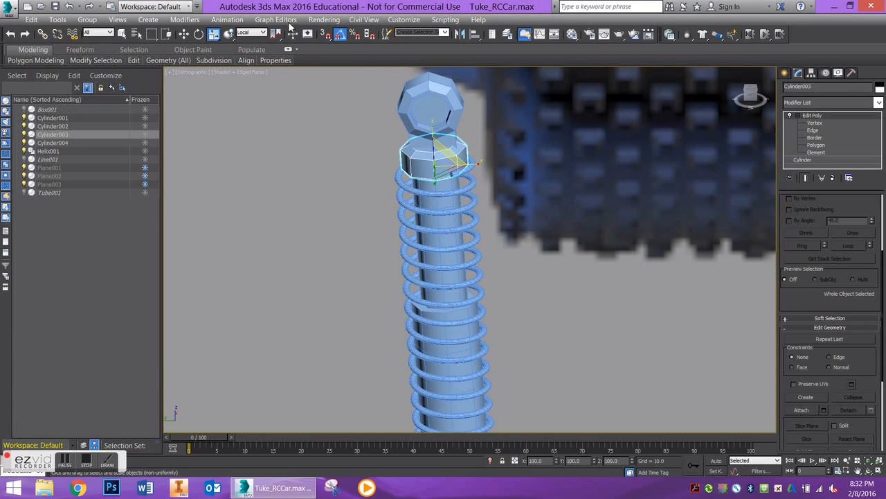
left_click(185, 33)
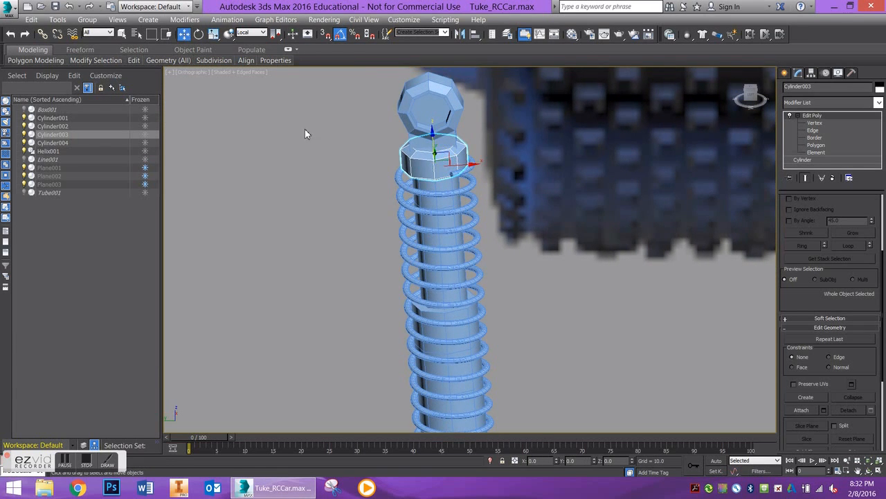
left_click(750, 98)
scroll(478, 152, "down", 4)
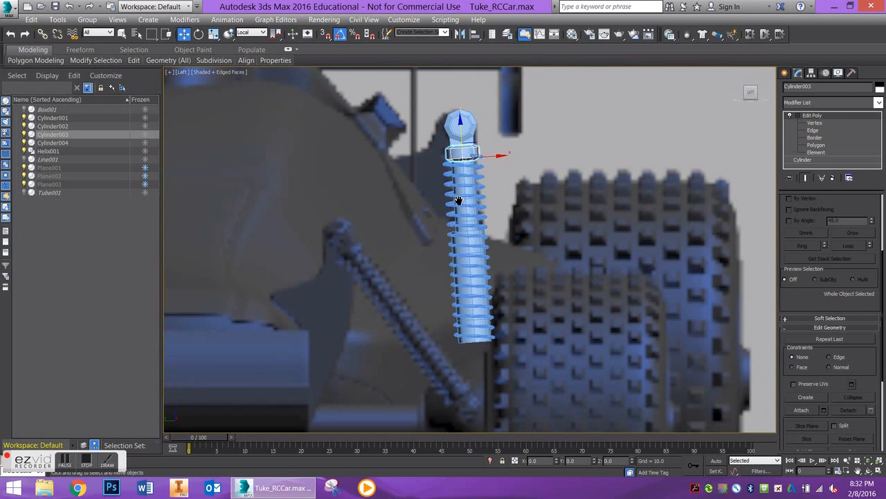
mouse_move(452, 122)
left_mouse_down()
mouse_move(461, 291)
mouse_move(478, 313)
left_mouse_up()
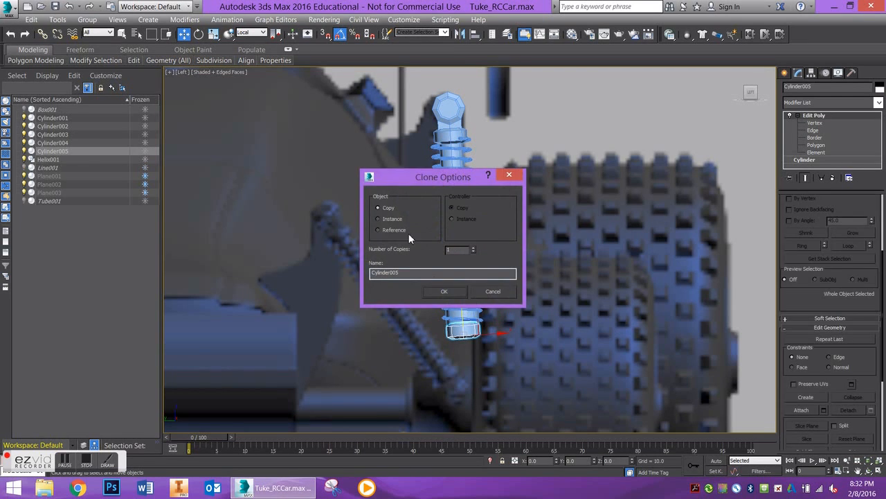
left_click(444, 291)
scroll(461, 322, "up", 4)
middle_click_drag(460, 324, 446, 334, "alt")
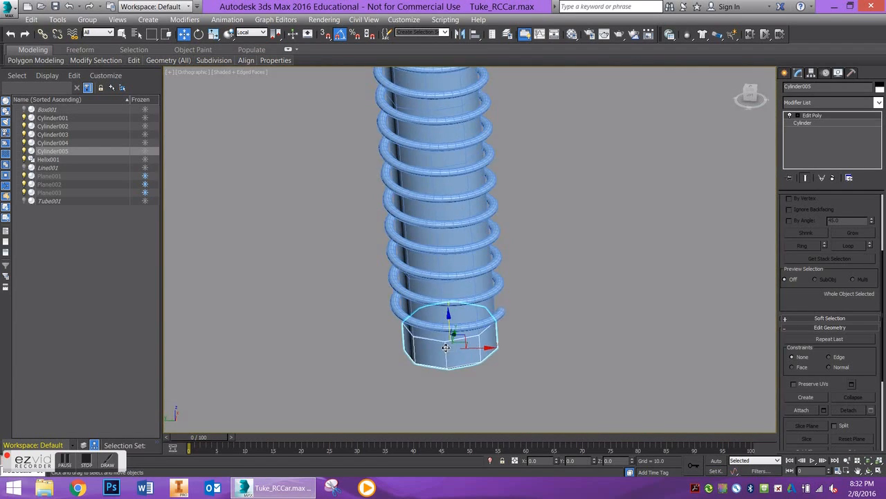
- Select both shock body cylinders and the helix spring, and scale them to 72% in X and Y, keeping Z at 100%
left_click(452, 312)
scroll(451, 346, "down", 5)
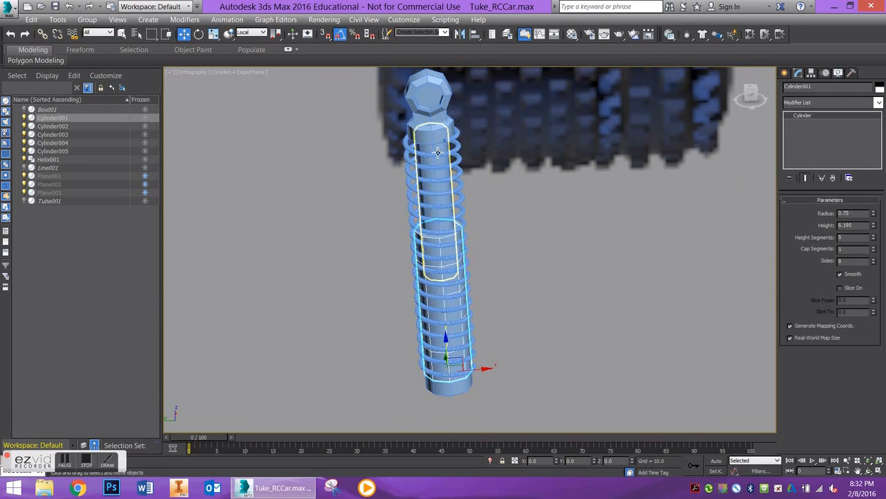
left_click(438, 151, "ctrl")
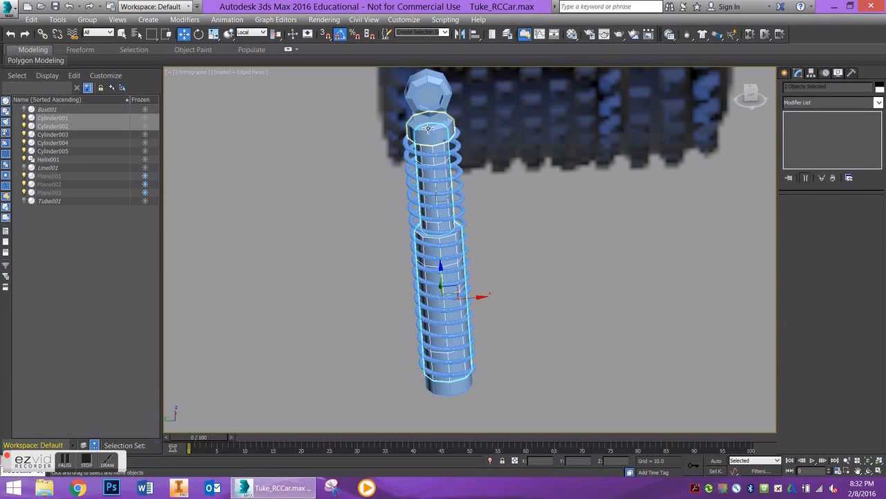
left_click(430, 134, "ctrl")
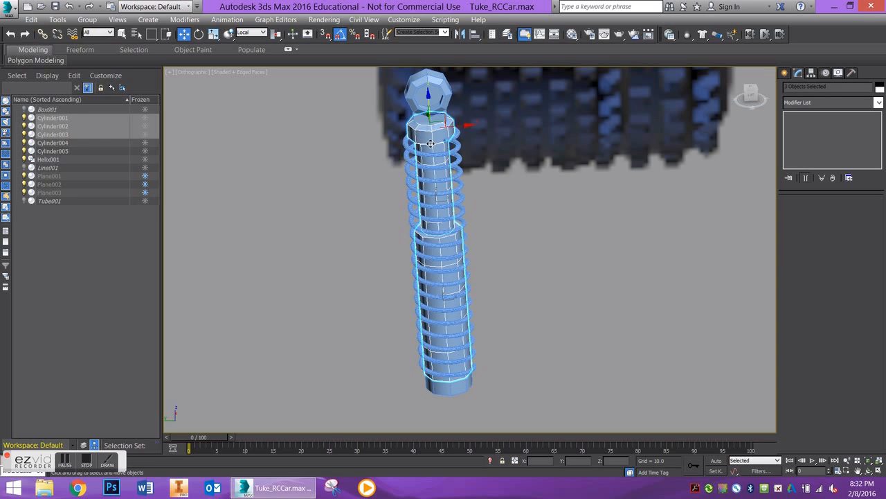
left_click(433, 172)
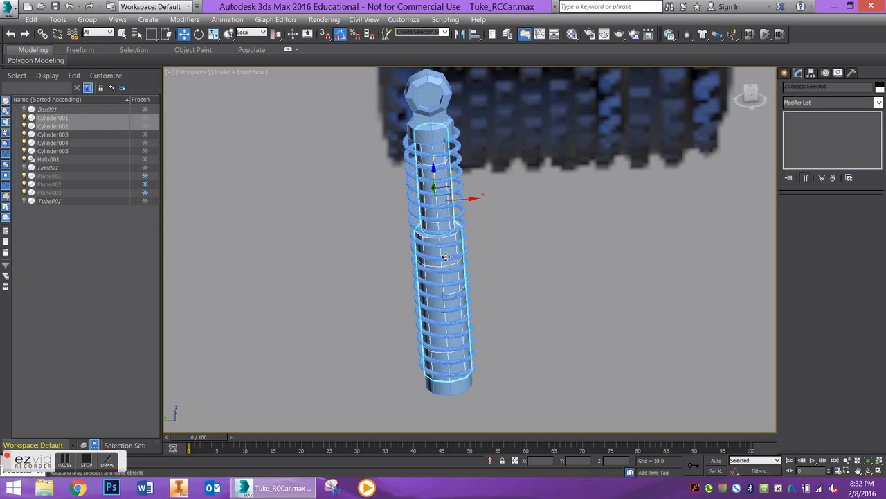
left_click(446, 259, "ctrl")
left_click(213, 34)
left_click_drag(419, 249, 441, 256)
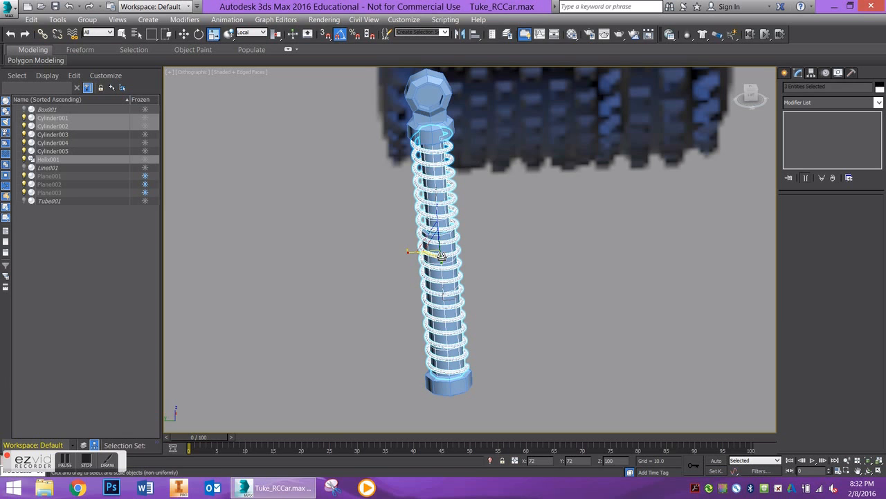
scroll(441, 257, "up", 6)
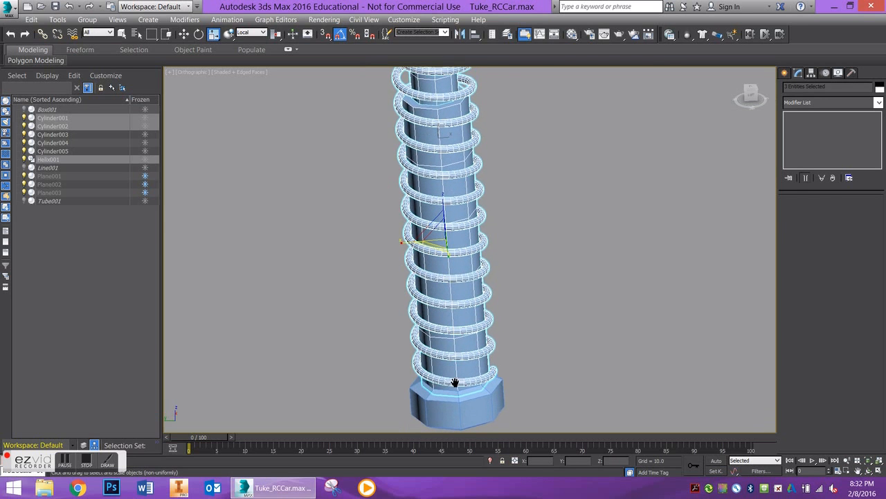
- Clear the selection of the shock body cylinders and spring
middle_click_drag(458, 330, 461, 362)
scroll(461, 362, "down", 2)
scroll(469, 253, "down", 4)
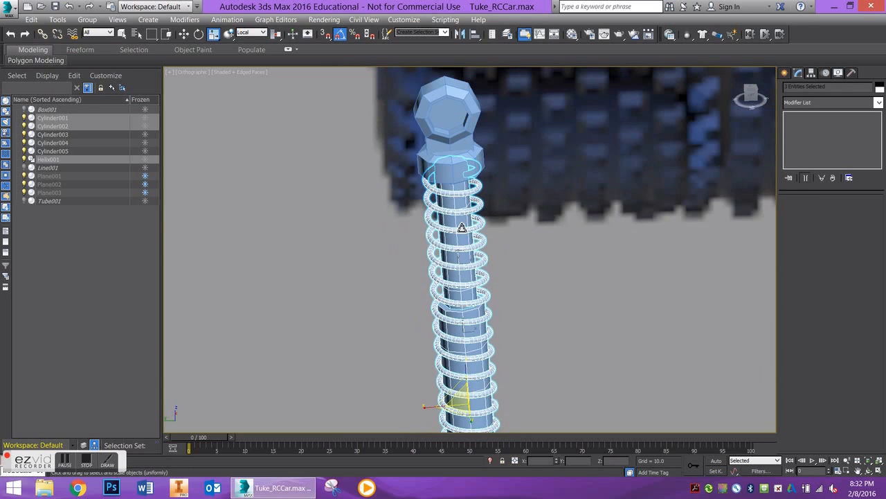
left_click(491, 242)
middle_click_drag(457, 272, 465, 210)
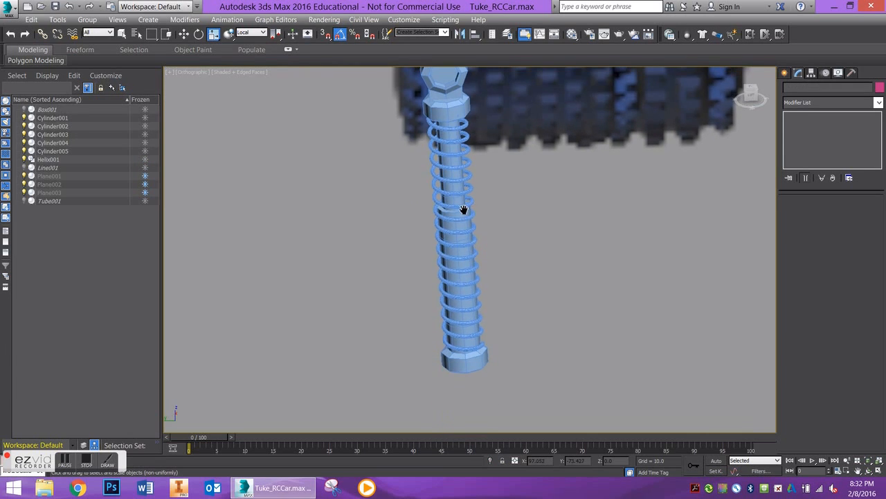
- Select the mounting eye at the shock's upper end and scale it uniformly to 76% in the Left view
left_click(468, 359)
middle_click_drag(442, 159, 436, 216)
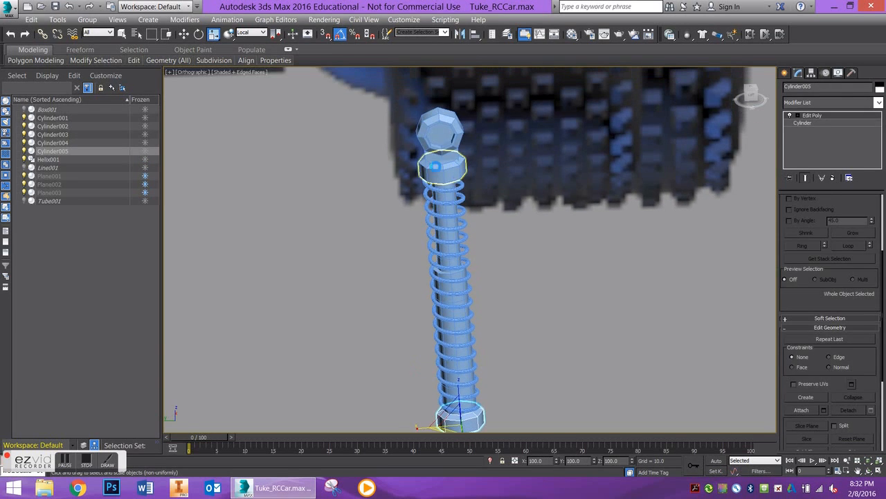
left_click(438, 166)
left_click(435, 144)
scroll(452, 170, "down", 3)
scroll(453, 169, "up", 2)
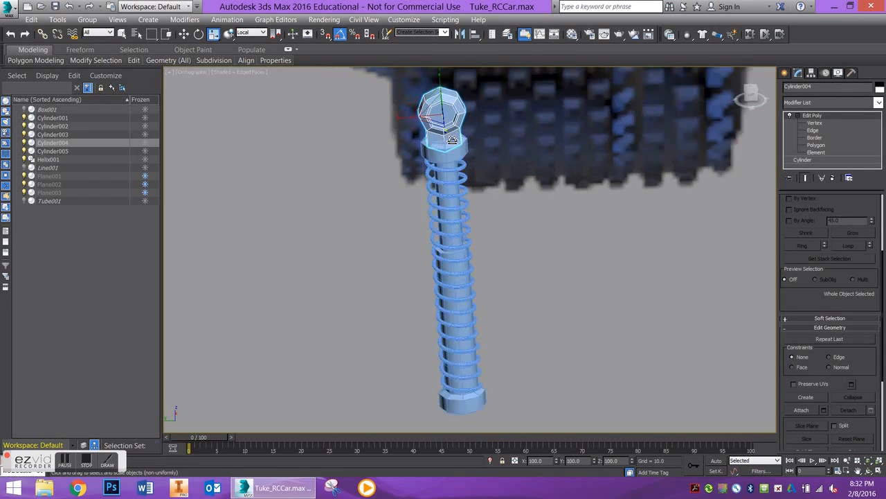
left_click(752, 99)
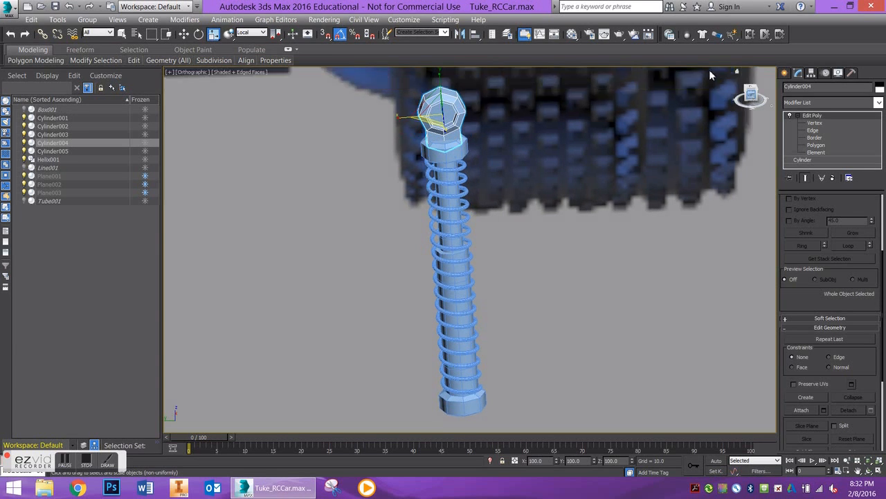
scroll(436, 184, "up", 2)
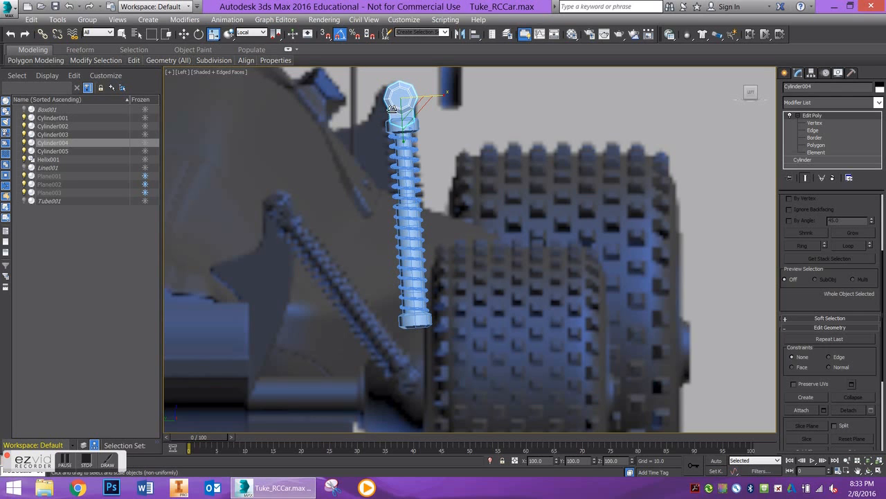
left_click_drag(401, 101, 409, 118)
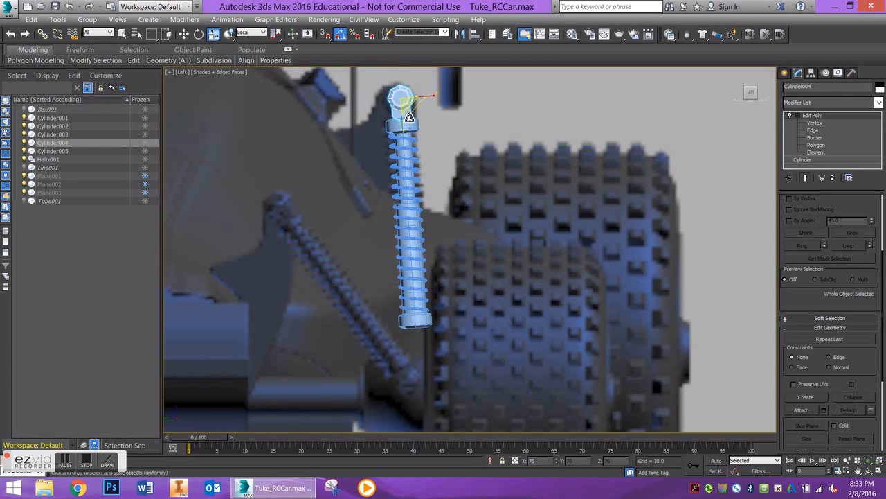
- Move the scaled mounting eye slightly down so its neck sits in the upper collar, and deselect it
scroll(396, 122, "up", 4)
key("w")
left_click_drag(406, 144, 406, 150)
middle_click_drag(406, 151, 406, 184, "alt")
left_click(325, 188)
- Make one copy of the mounting eye in the Left view and place it at the shock's lower collar
left_click(402, 121)
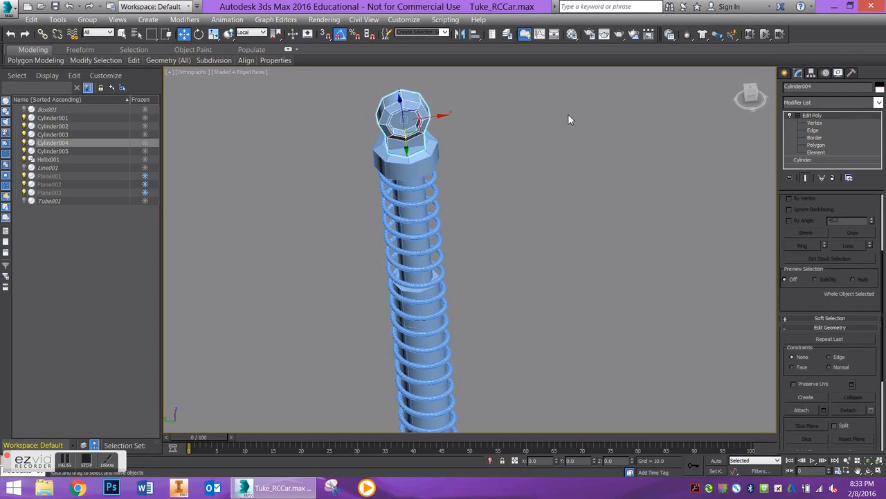
left_click(750, 100)
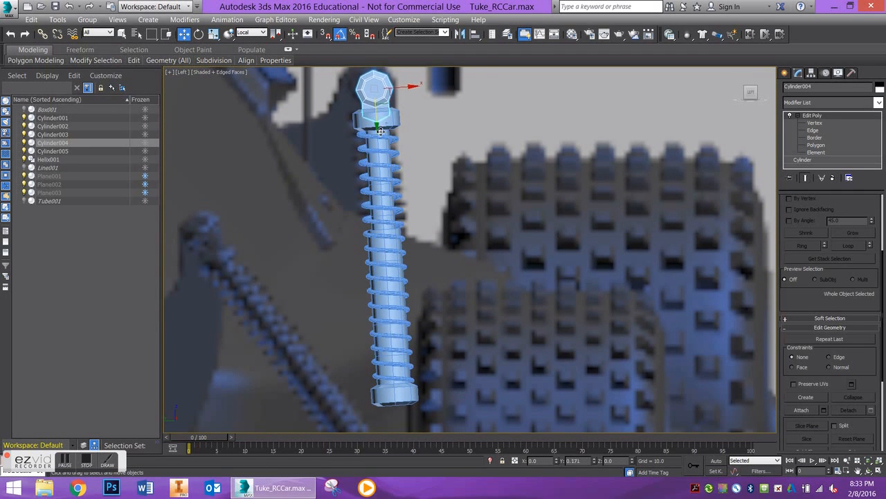
mouse_move(378, 126)
left_mouse_down("shift")
mouse_move(422, 436)
mouse_move(421, 425)
left_mouse_up("shift")
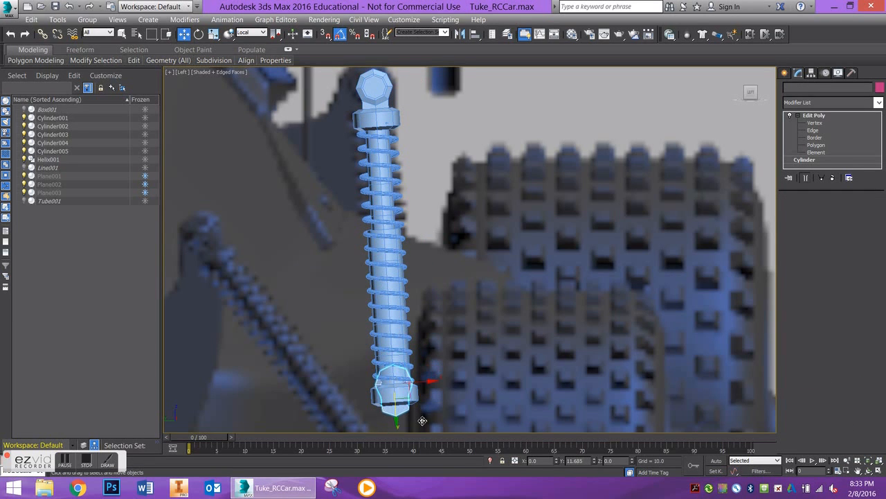
key("Return")
- Rotate the copied eye upside down and move it below the lower collar with its neck meeting the collar
middle_click_drag(383, 324, 386, 275)
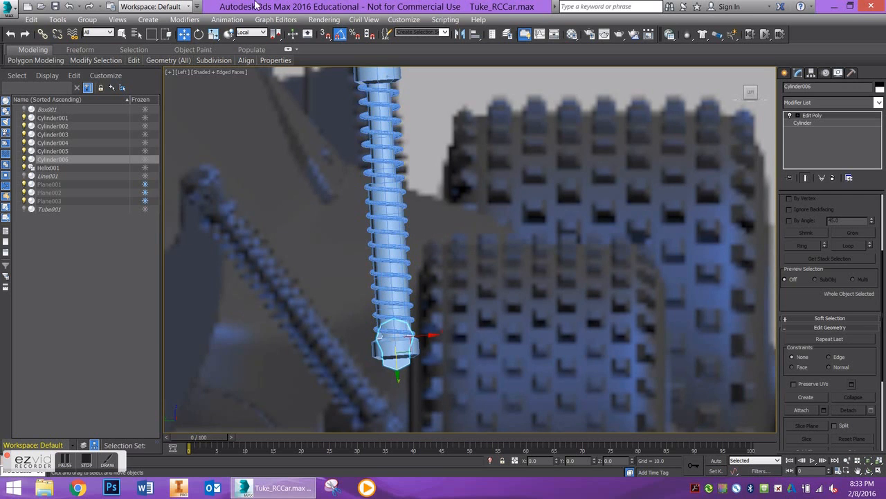
left_click(199, 34)
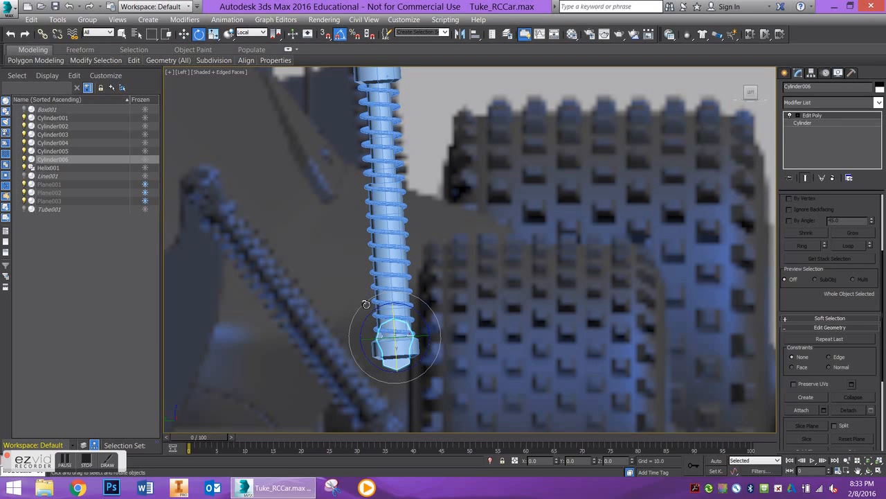
left_click_drag(369, 321, 433, 270)
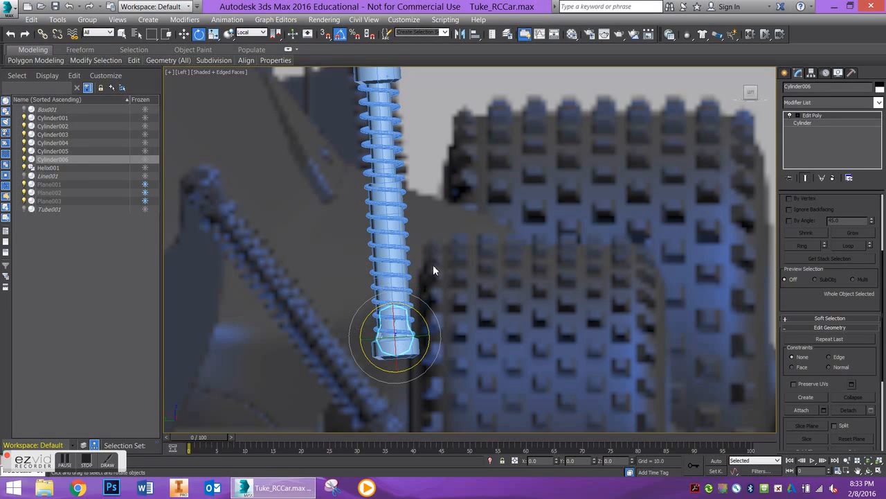
key("w")
left_click_drag(393, 304, 399, 346)
left_click(426, 337)
- Select the helix spring and reduce its Radius 2 to 0.69
middle_click_drag(415, 325, 356, 360, "alt")
scroll(381, 405, "down", 5)
middle_click_drag(381, 407, 401, 214)
left_click(401, 214)
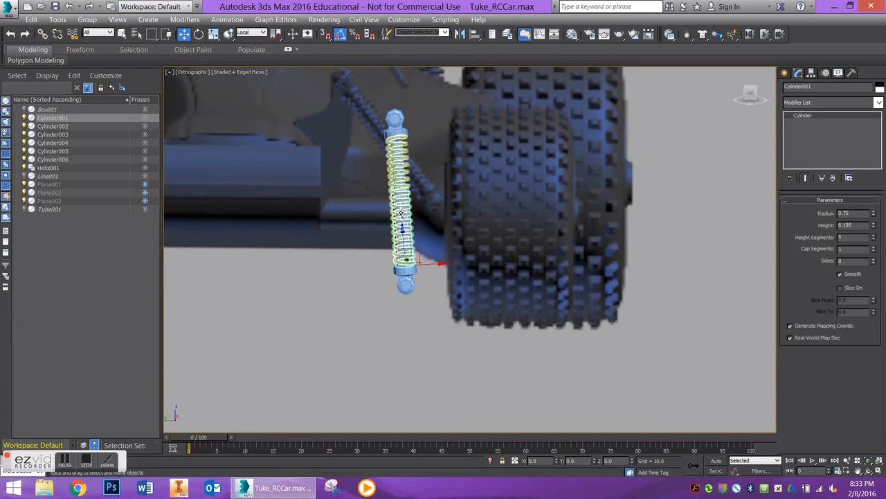
left_click(407, 188)
key("z")
scroll(394, 178, "up", 6)
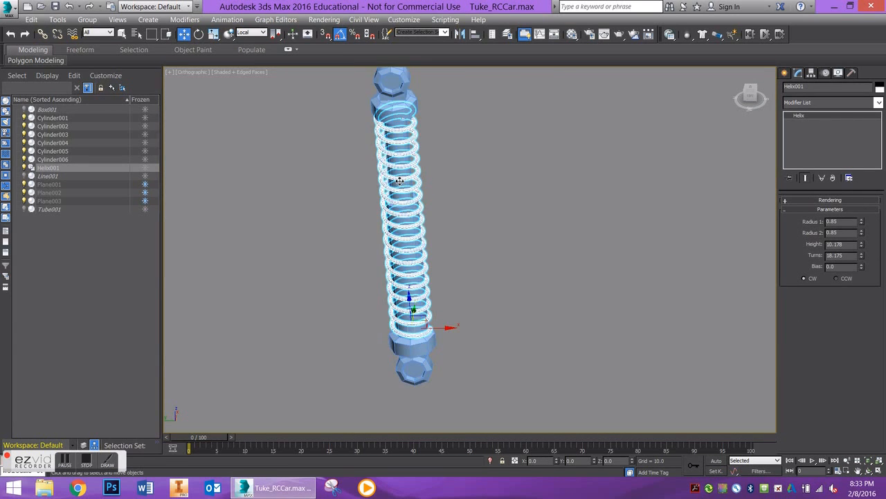
middle_click_drag(395, 178, 407, 102)
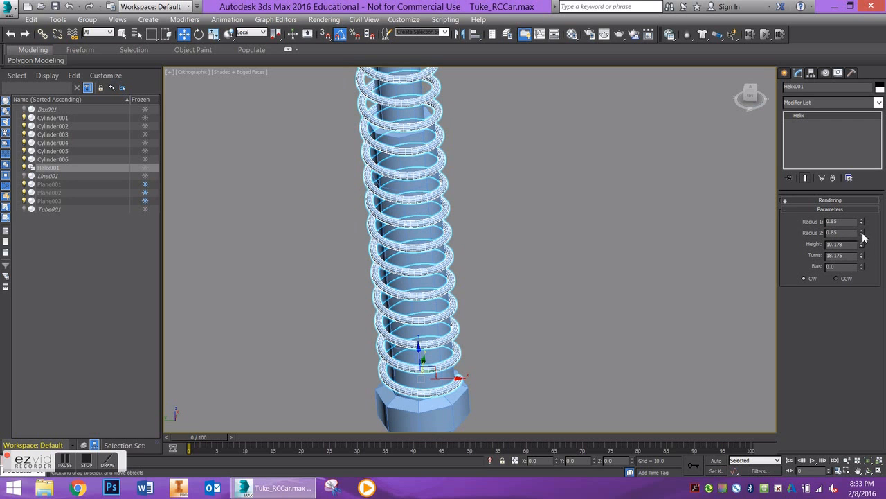
left_click_drag(863, 235, 864, 239)
middle_click_drag(506, 162, 516, 226)
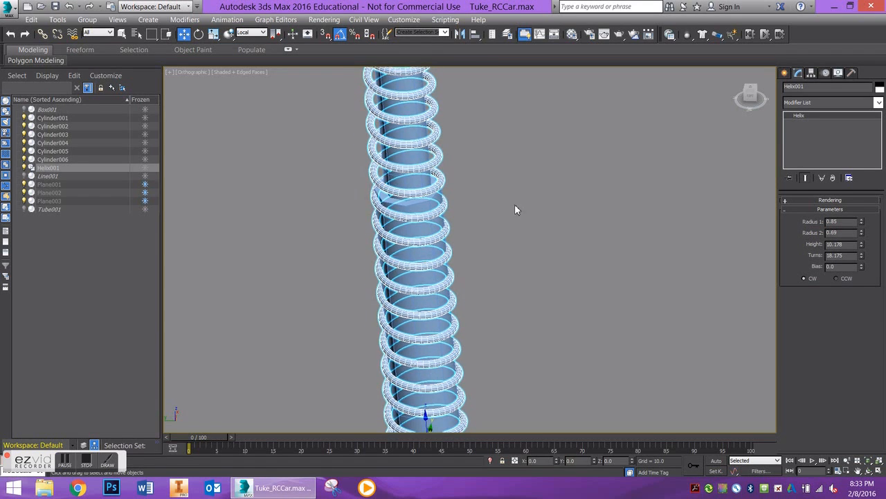
- Examine from above and along the shaft how the helix spring fits the collars and shock body
key("t")
middle_click_drag(475, 283, 471, 182)
scroll(481, 312, "up", 4)
scroll(480, 314, "up", 2)
scroll(433, 167, "up", 5)
middle_click_drag(434, 111, 448, 221)
scroll(461, 266, "up", 6)
middle_click_drag(460, 267, 472, 228)
scroll(471, 228, "up", 2)
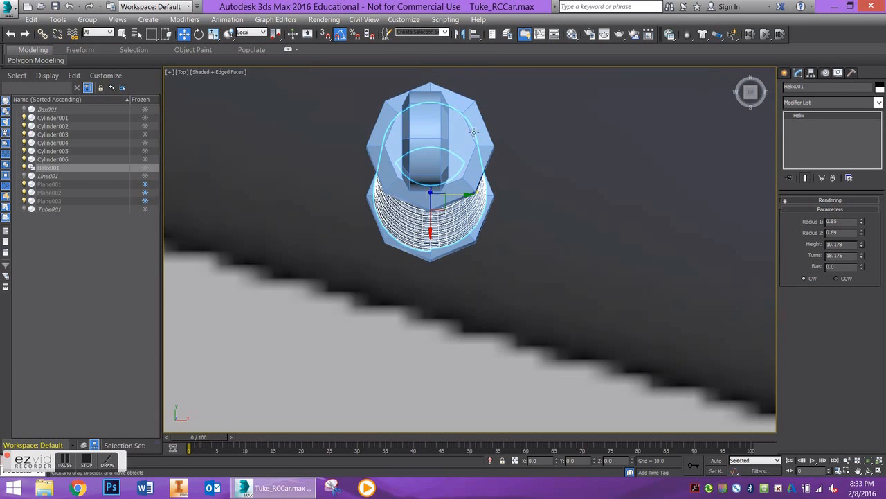
middle_click_drag(414, 223, 444, 201, "alt")
middle_click_drag(439, 276, 445, 288)
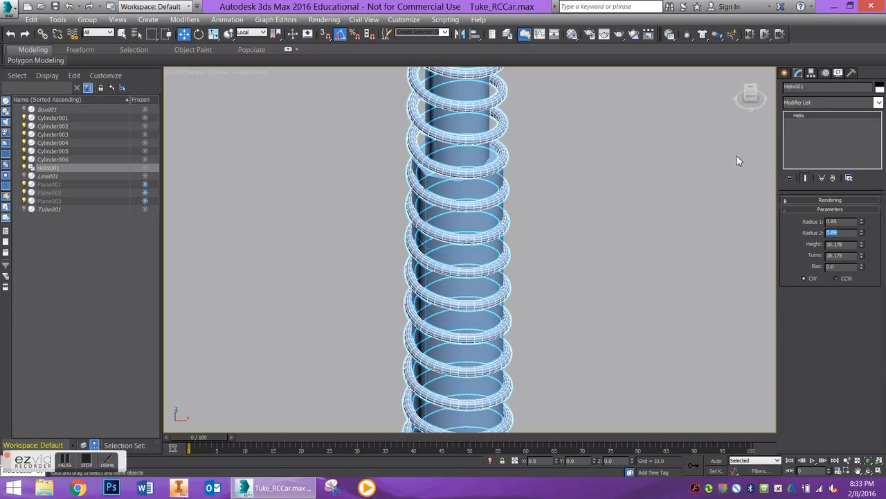
- Set both Radius 1 and Radius 2 of the helix spring to 0.75
type("0.75")
key("Return")
middle_click_drag(401, 214, 388, 156)
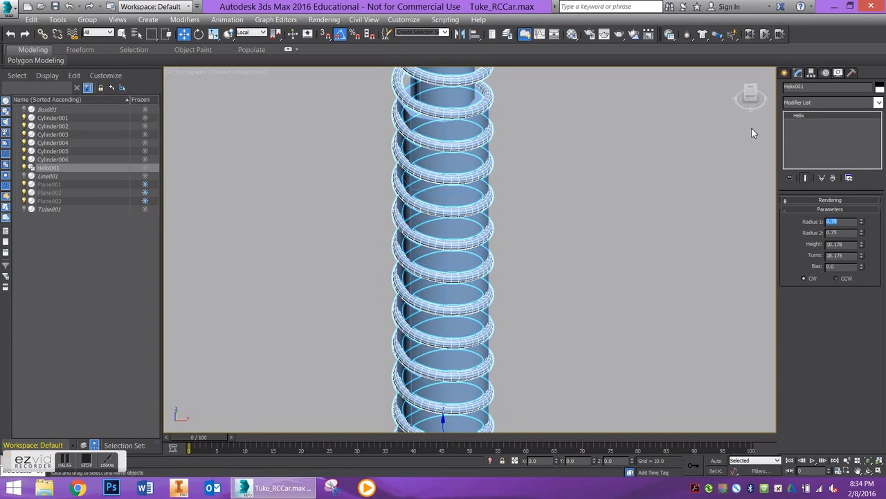
- Set both Radius 1 and Radius 2 of the helix spring to 0.8 and deselect it
left_click(510, 299)
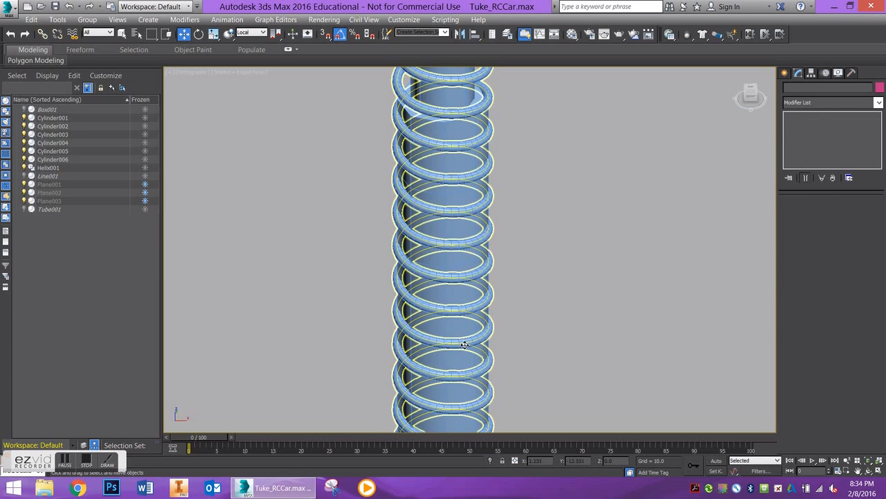
left_click(464, 344)
double_click(834, 223)
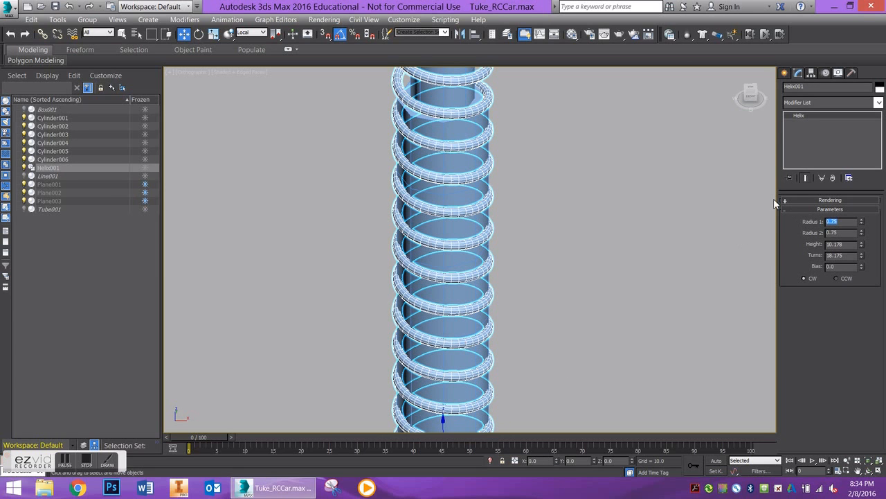
type(".8")
key("Return")
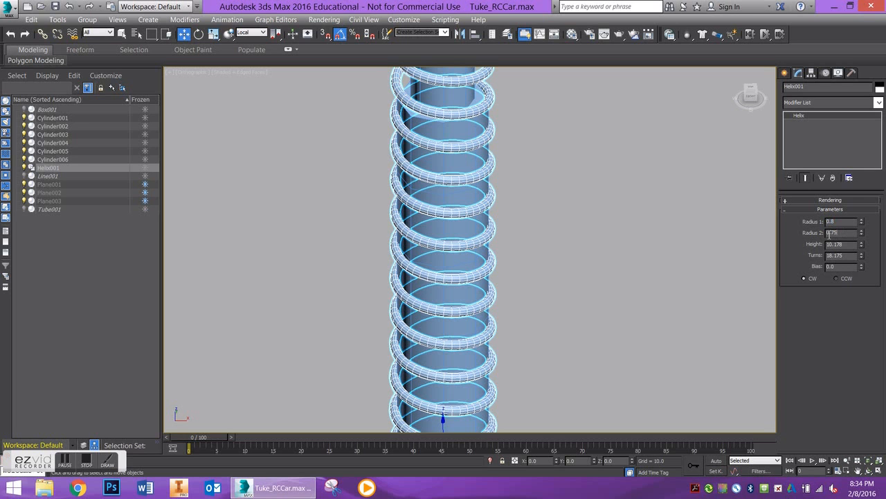
type(".8")
key("Return")
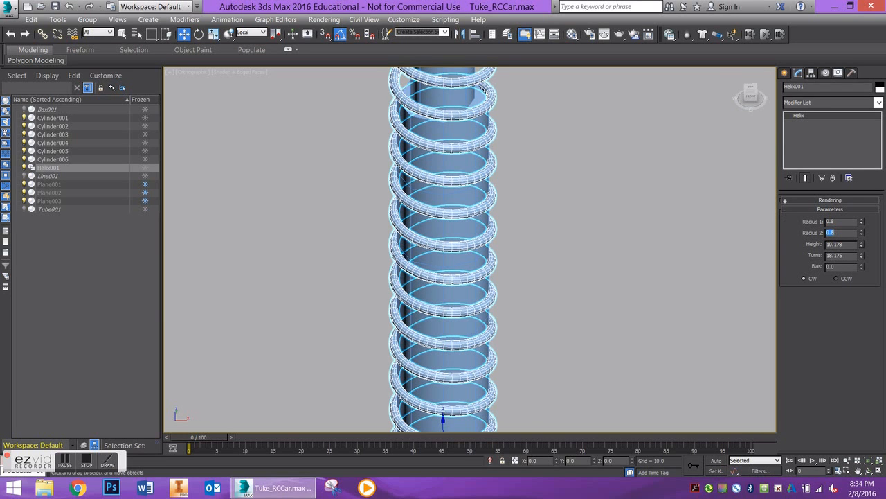
left_click(529, 276)
- Reduce the helix spring's height to 9.872 in the Front view so it ends beneath the upper collar
middle_click_drag(403, 176, 399, 420)
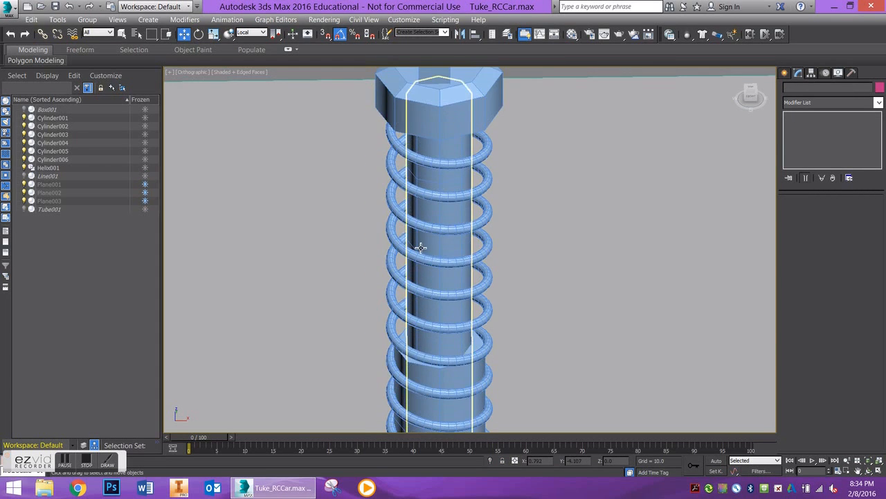
scroll(413, 145, "down", 2)
left_click(750, 99)
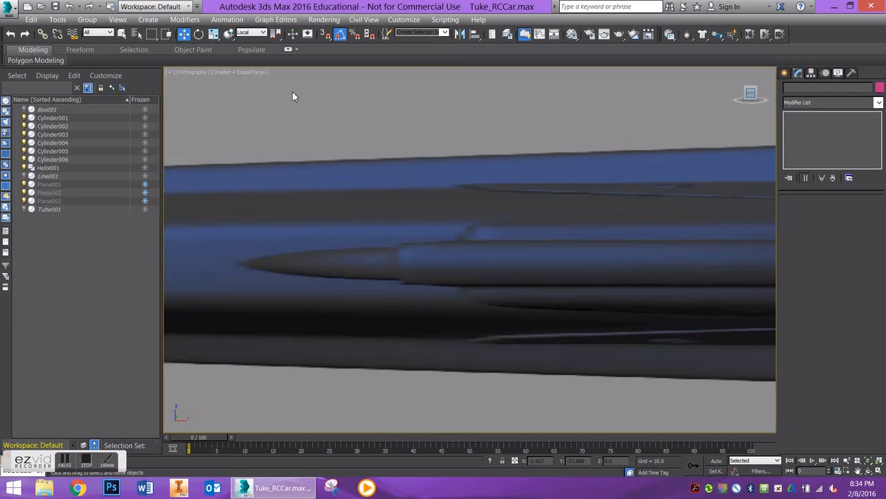
left_click(866, 461)
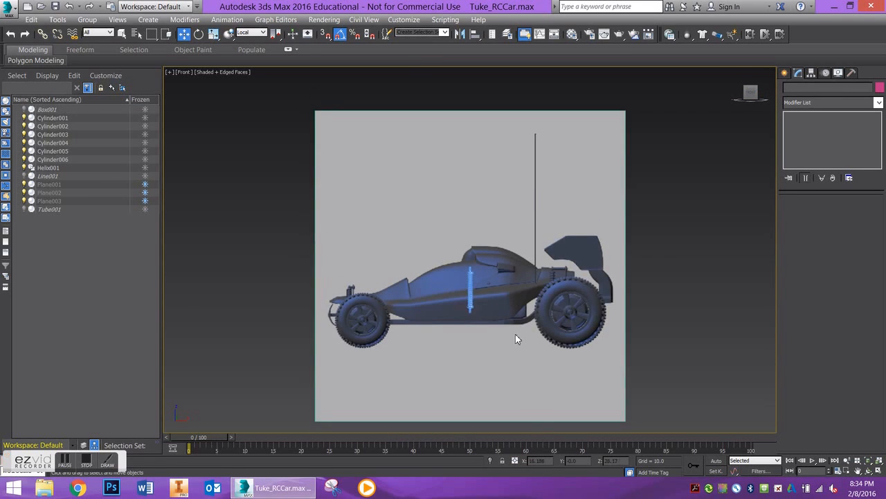
scroll(368, 182, "up", 8)
scroll(390, 214, "down", 1)
scroll(404, 184, "up", 2)
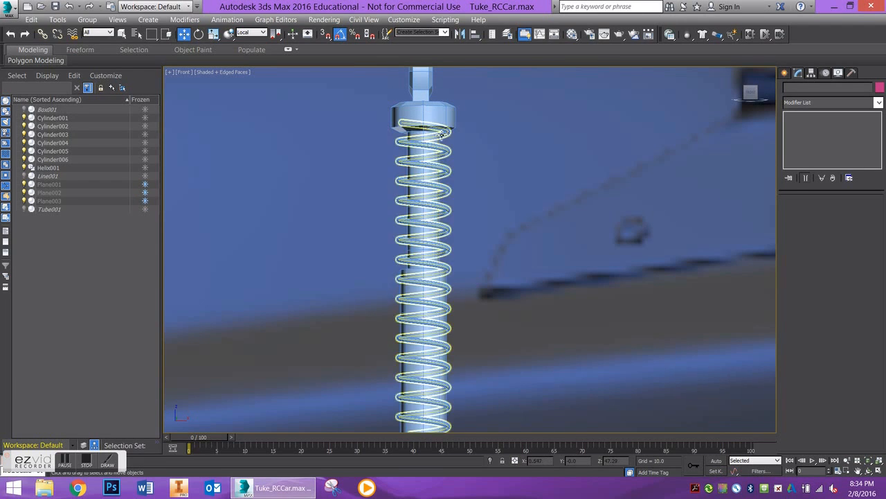
left_click(441, 135)
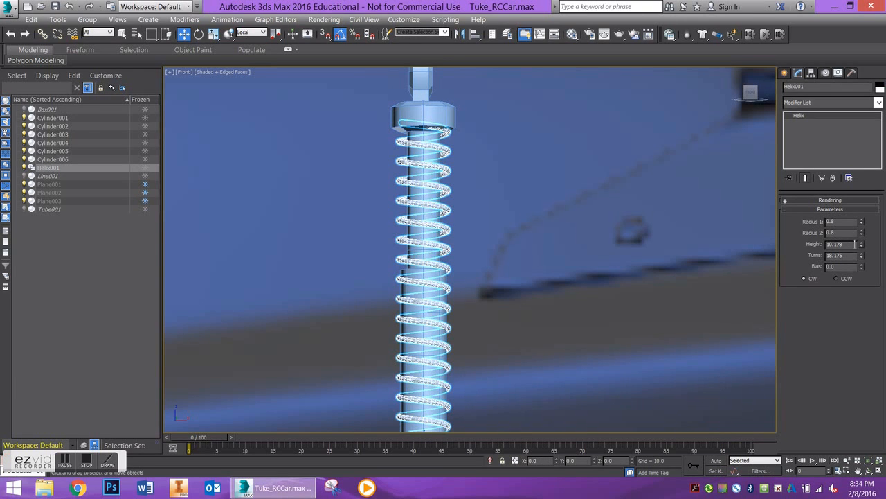
left_click_drag(861, 245, 863, 244)
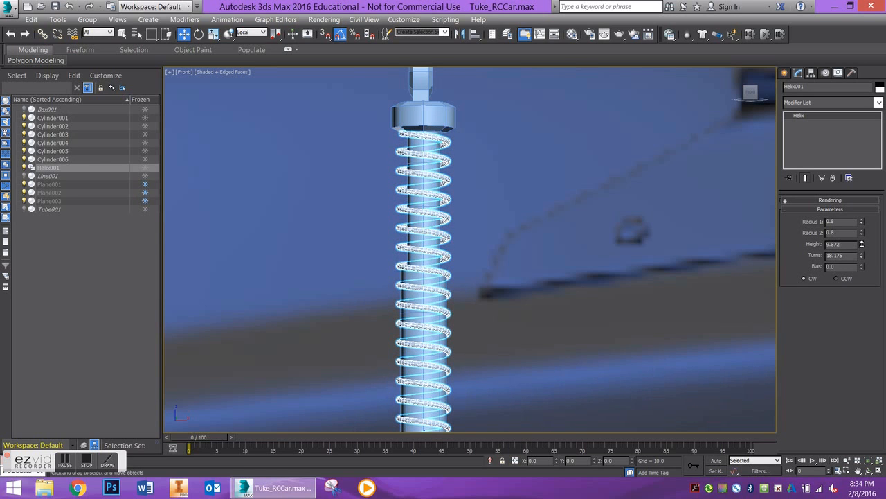
middle_click_drag(575, 300, 538, 124)
middle_click_drag(379, 217, 356, 210, "alt")
left_click(468, 248)
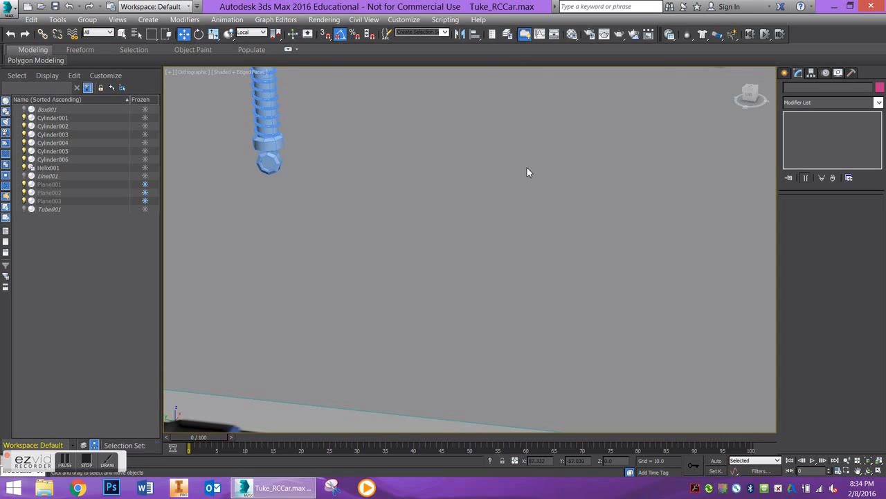
- Select the lower mounting eye and lower collar in the Left view and group them under the default name
scroll(305, 247, "down", 5)
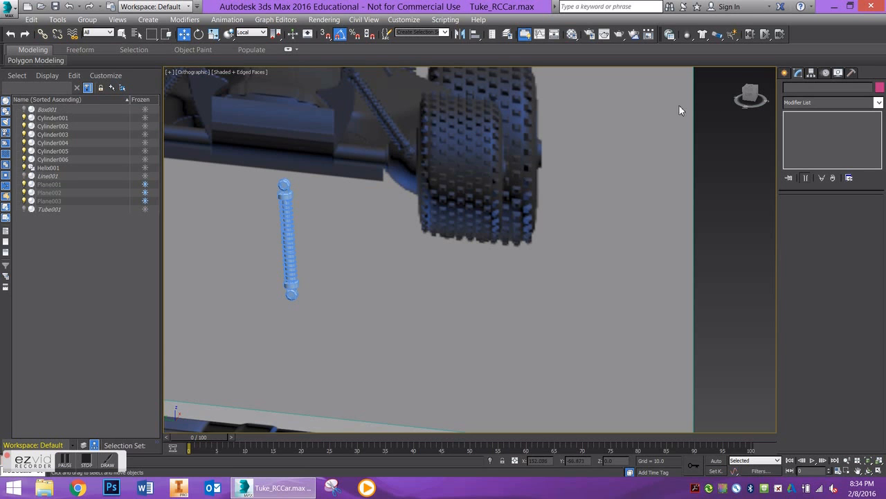
left_click(748, 94)
middle_click_drag(386, 107, 408, 217)
scroll(370, 191, "up", 5)
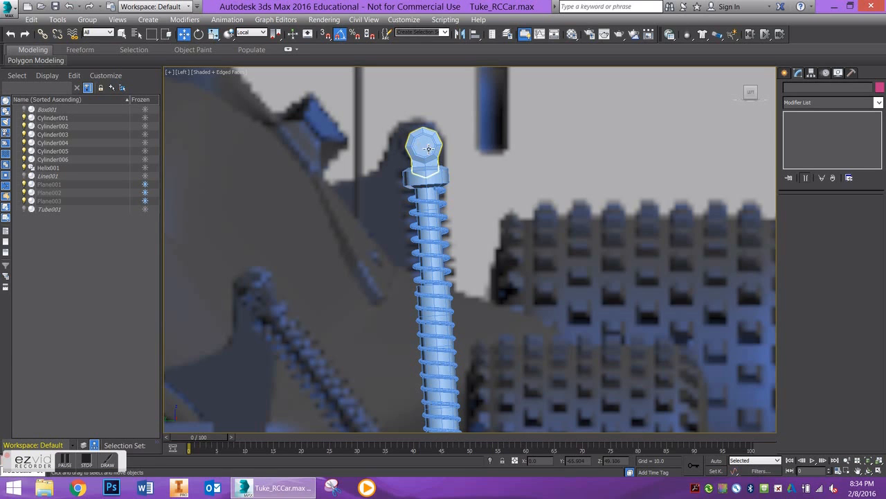
middle_click_drag(427, 154, 381, 348)
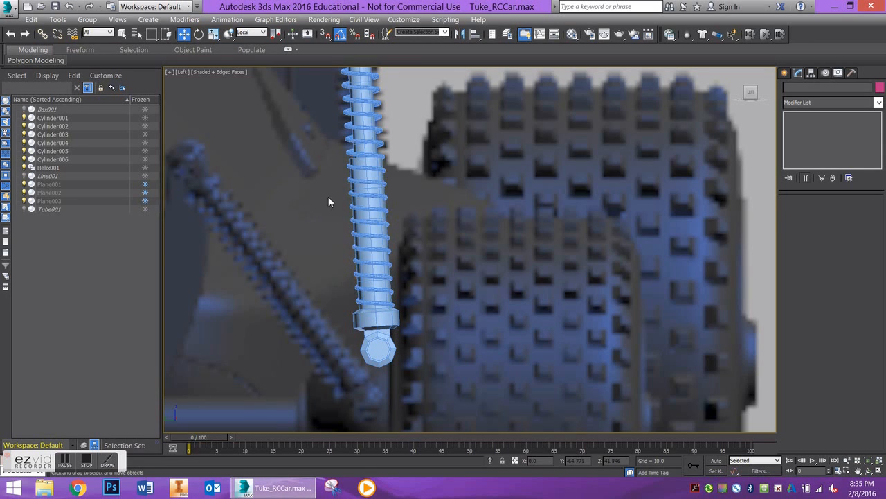
left_click(377, 334)
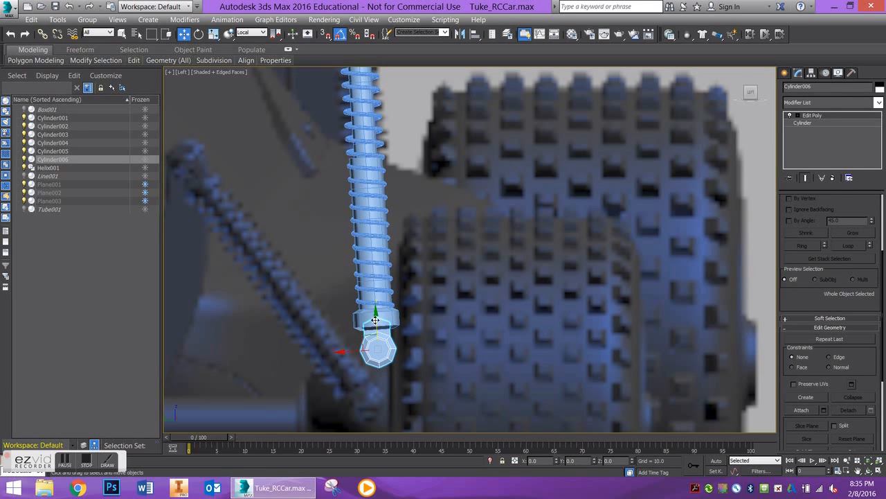
left_click(375, 320, "ctrl")
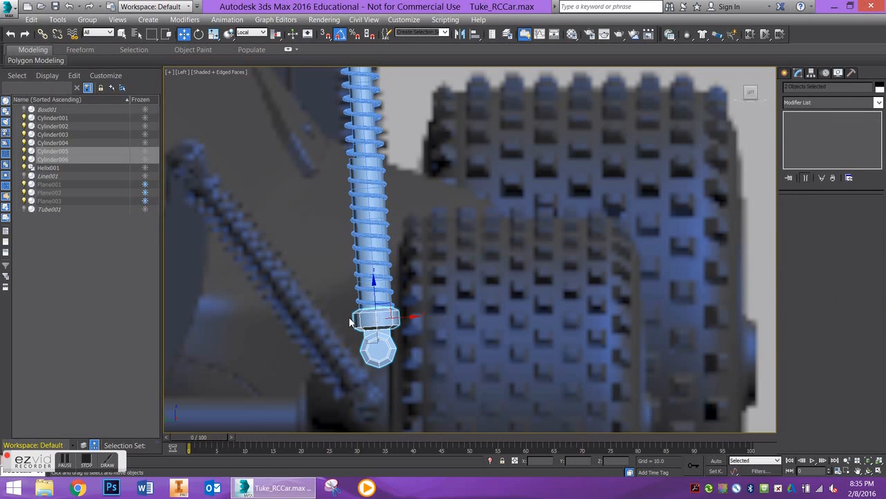
left_click(86, 20)
left_click(97, 31)
key("Return")
- Group the upper collar and upper mounting eye under the default name, and clear the selection
middle_click_drag(309, 231, 332, 340)
left_click(388, 156)
left_click(383, 138, "ctrl")
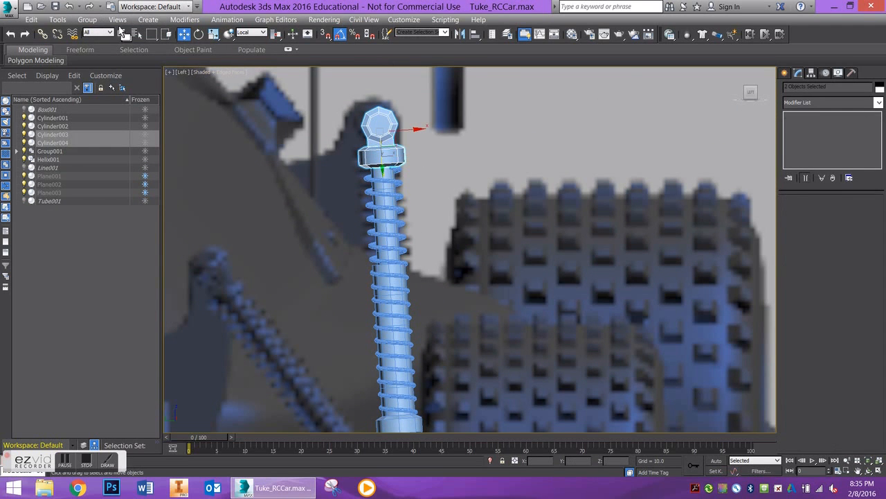
left_click(87, 19)
left_click(96, 31)
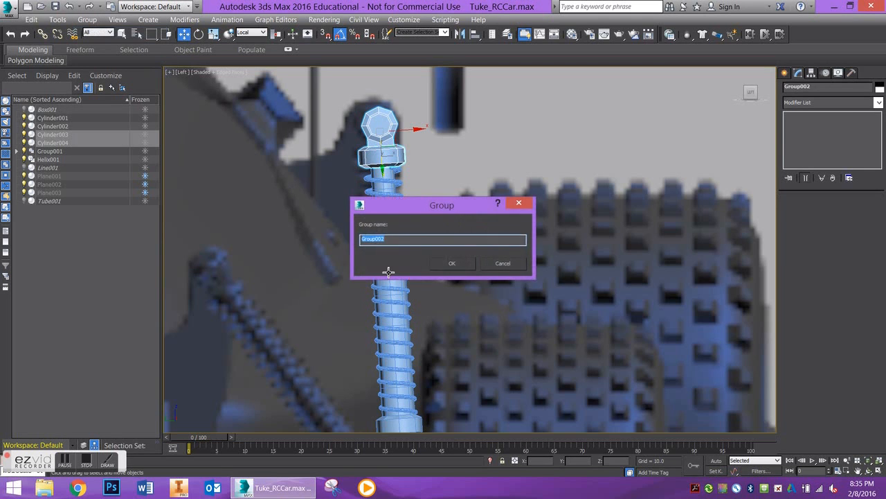
key("Return")
left_click(338, 224)
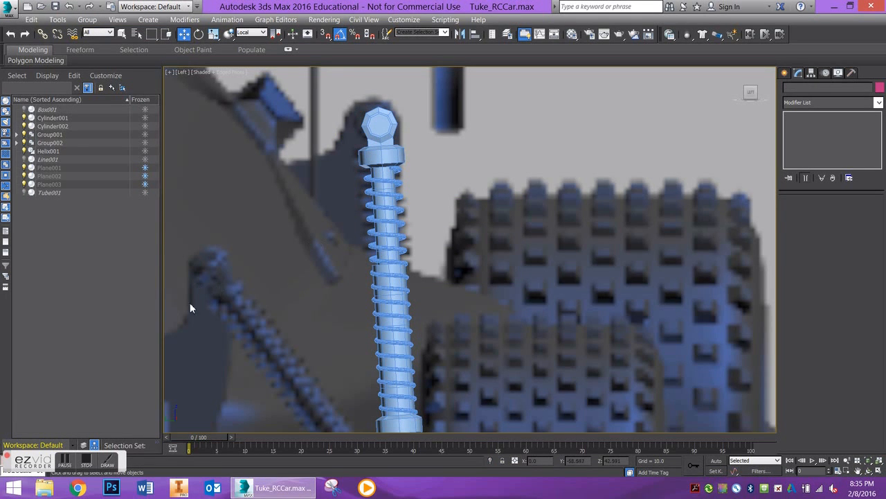